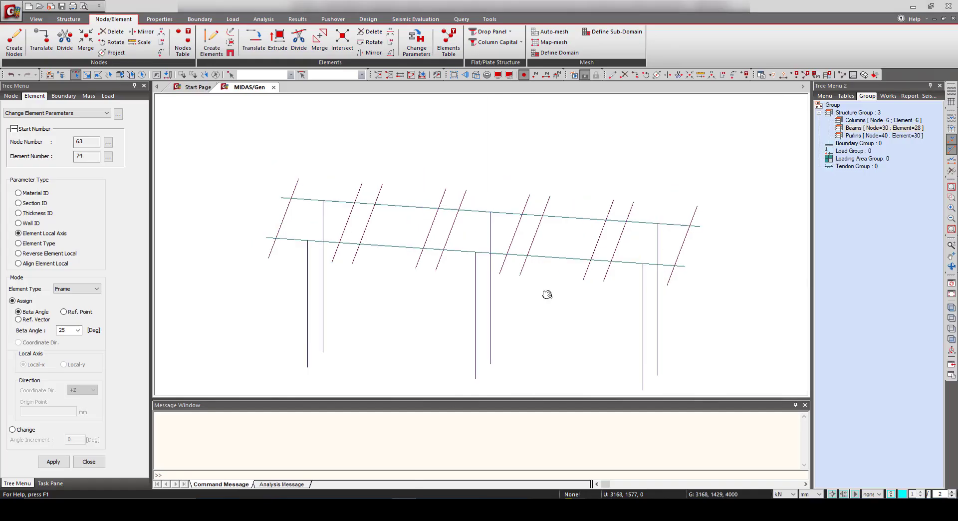
# Isolate the Purlins structure group so only the purlin elements are shown
pyautogui.keyDown('ctrl'); pyautogui.moveTo(547, 295); pyautogui.dragTo(573, 326, button='middle'); pyautogui.keyUp('ctrl')
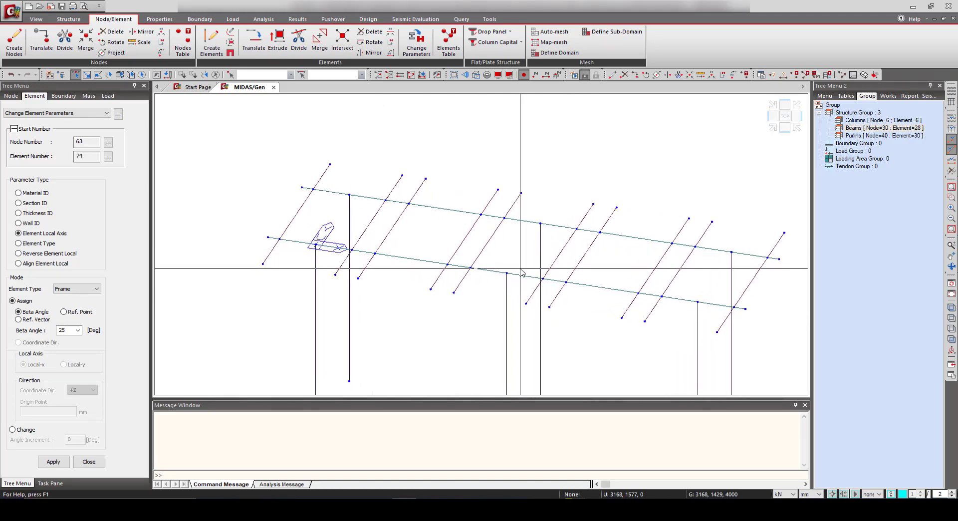
pyautogui.moveTo(522, 272); pyautogui.dragTo(488, 263, button='middle')
pyautogui.scroll(-1, 487, 263)
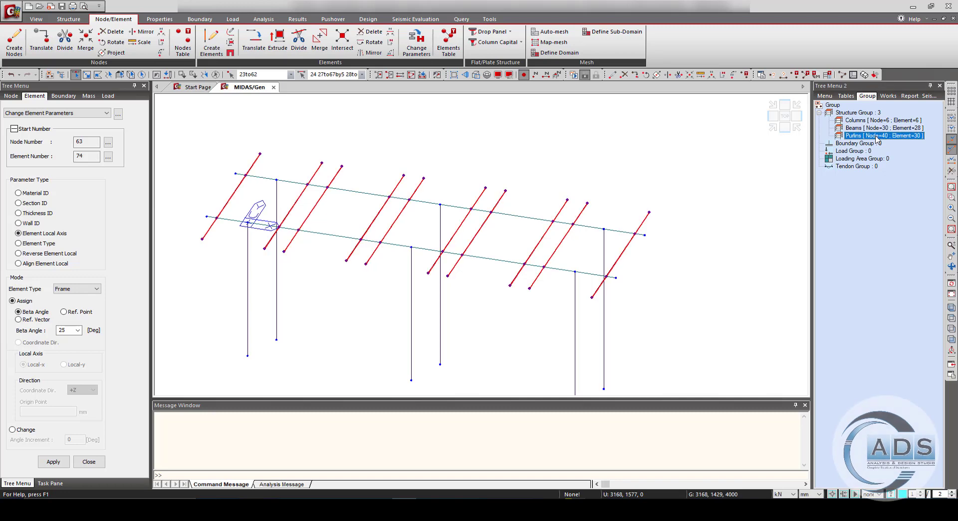
pyautogui.keyDown('ctrl'); pyautogui.moveTo(448, 260); pyautogui.dragTo(456, 258, button='middle'); pyautogui.keyUp('ctrl')
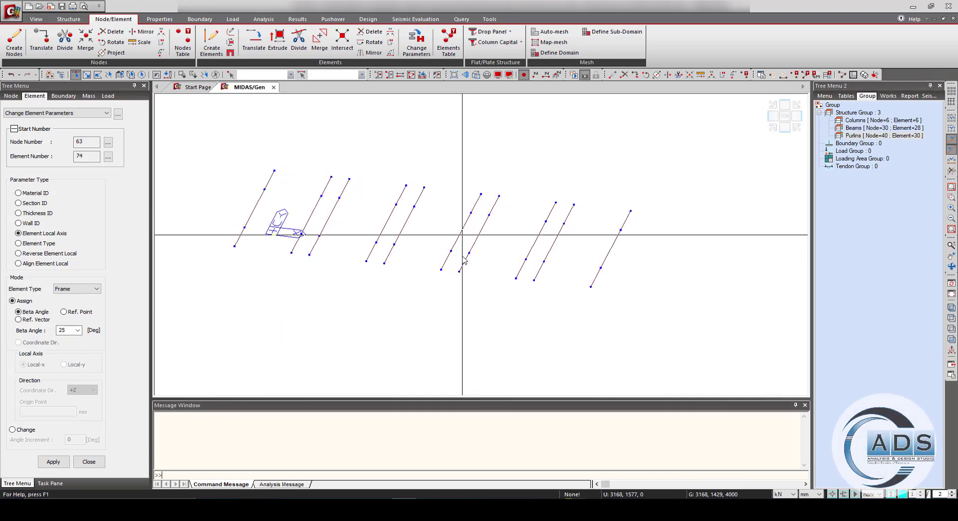
# Turn on the element local axis display and examine the local axis orientation along all the purlins
pyautogui.click(504, 79)
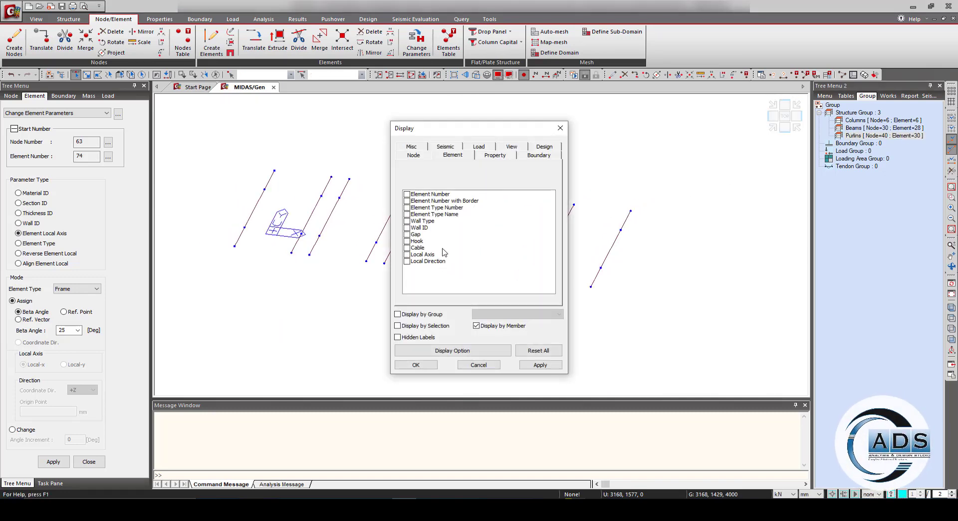
pyautogui.click(416, 364)
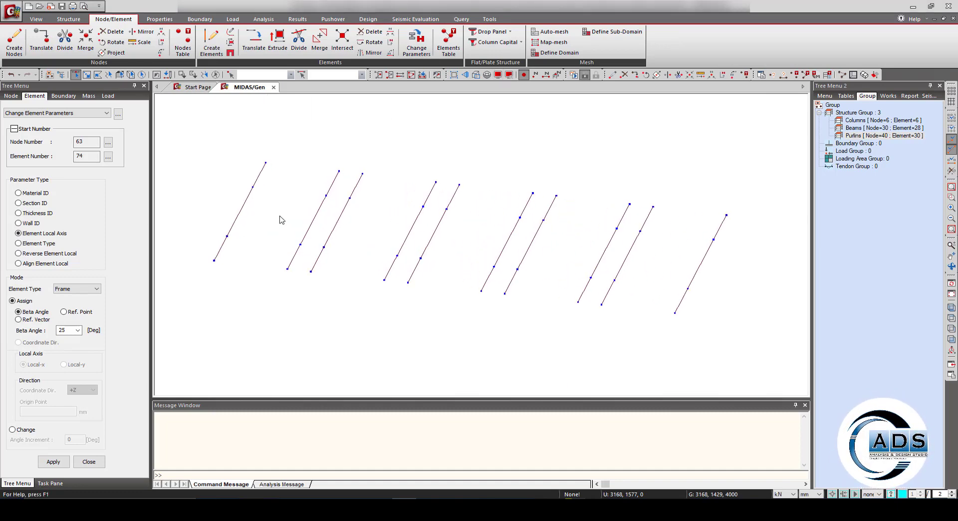
pyautogui.keyDown('ctrl'); pyautogui.moveTo(283, 228); pyautogui.dragTo(388, 207, button='middle'); pyautogui.keyUp('ctrl')
pyautogui.scroll(2, 293, 196)
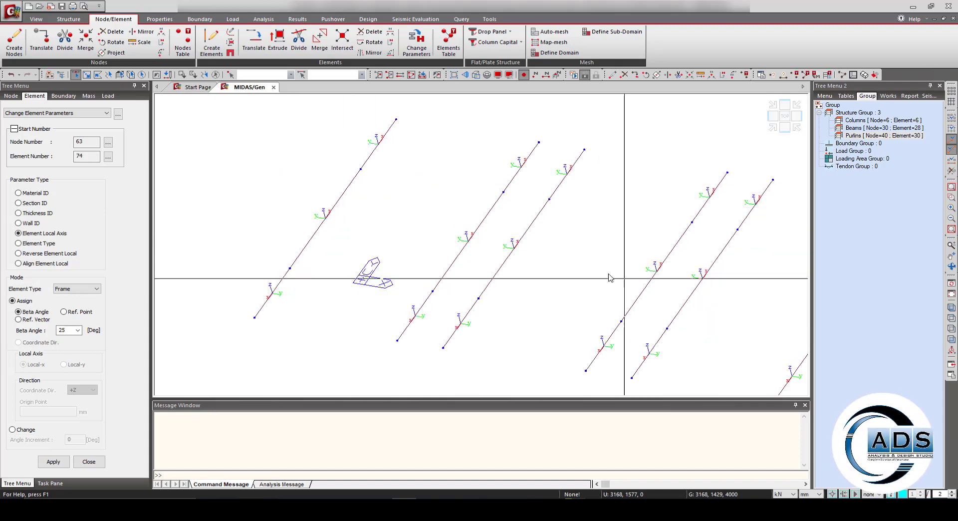
pyautogui.moveTo(633, 227); pyautogui.dragTo(410, 167, button='middle')
pyautogui.moveTo(723, 243); pyautogui.dragTo(407, 215, button='middle')
pyautogui.scroll(-2, 548, 258)
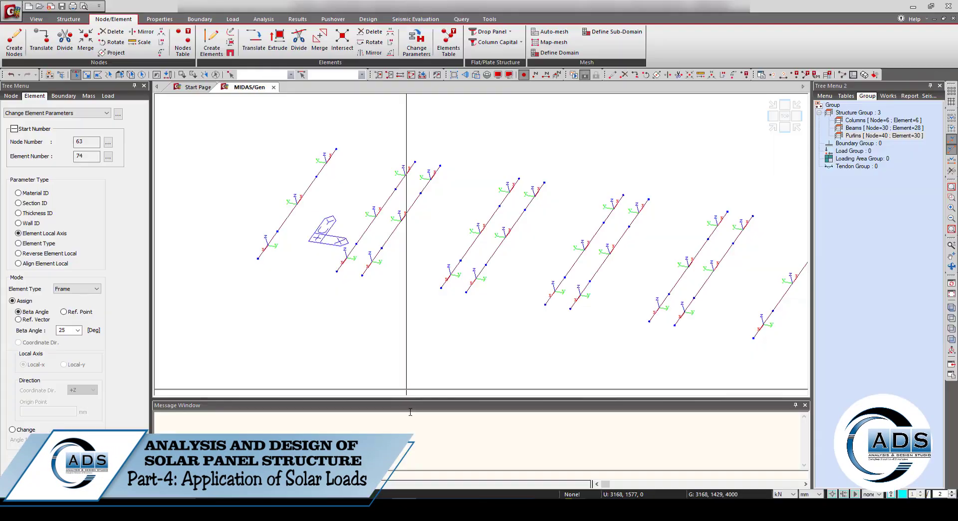
pyautogui.scroll(2, 471, 239)
pyautogui.scroll(-2, 474, 235)
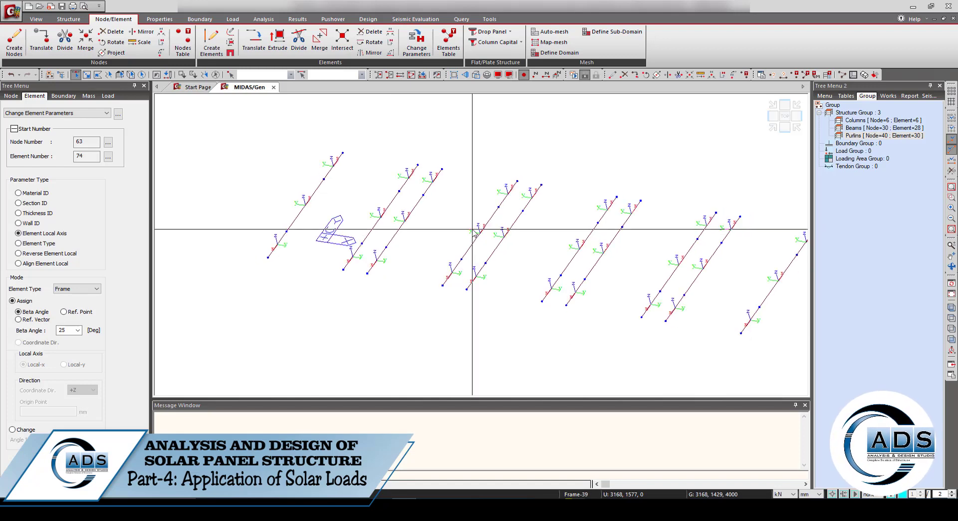
pyautogui.scroll(2, 473, 231)
pyautogui.scroll(-2, 474, 231)
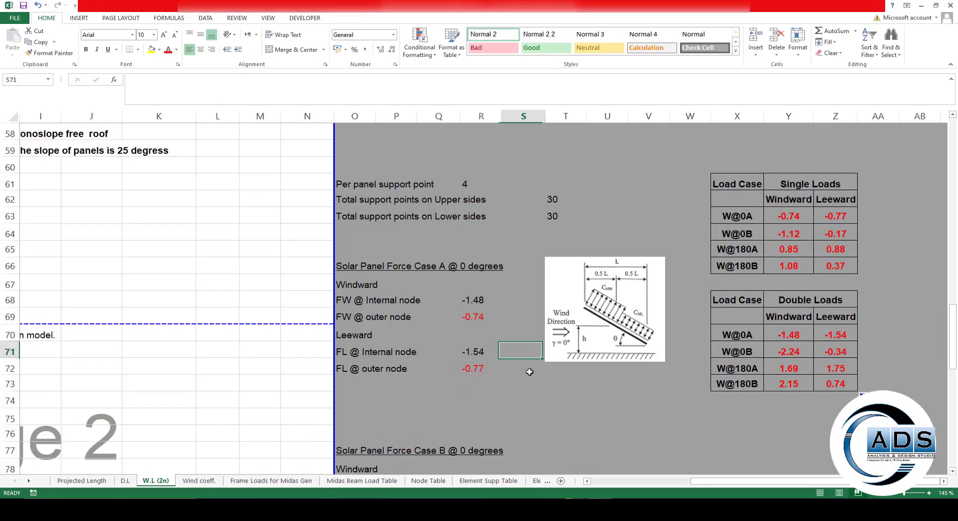
# Switch to the Excel workbook and review the single and double wind load tables on the W.L (2n) sheet
pyautogui.click(755, 205)
pyautogui.click(803, 336)
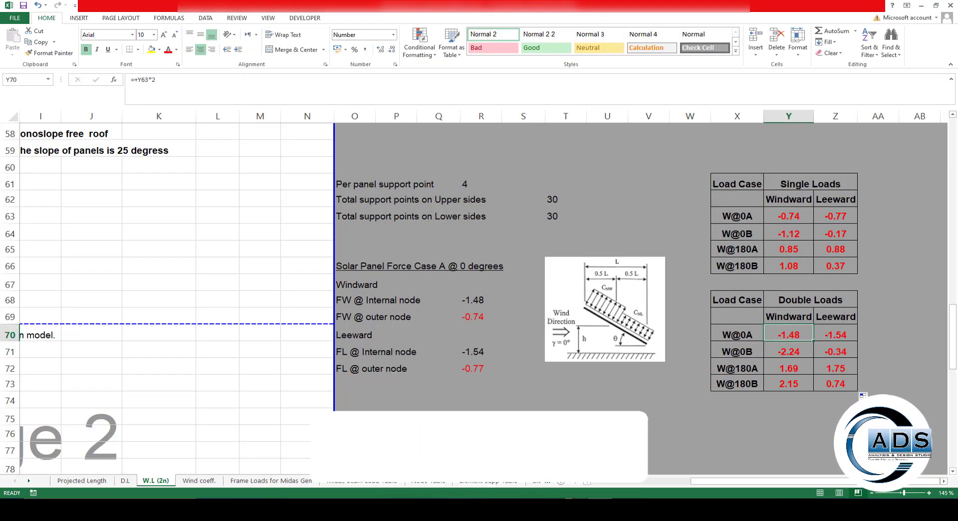
pyautogui.click(644, 450)
pyautogui.scroll(1, 644, 450)
pyautogui.scroll(17, 466, 391)
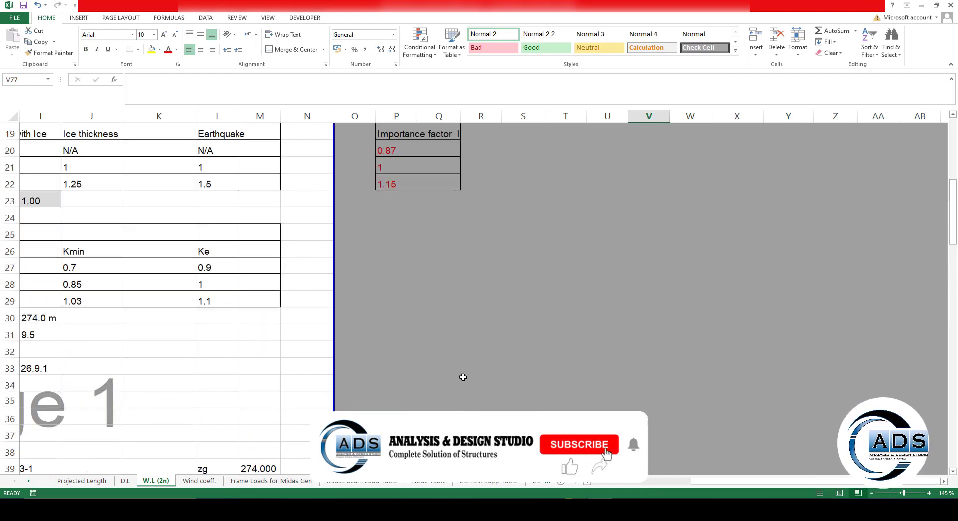
pyautogui.scroll(-2, 297, 401)
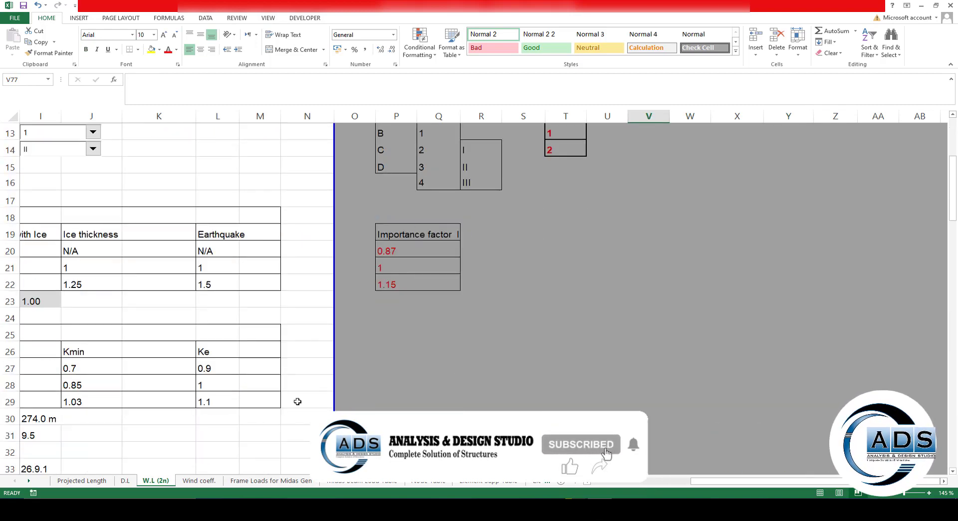
# Review the panel dead load per exterior and interior joint on the D.L sheet
pyautogui.click(126, 481)
pyautogui.click(601, 283)
pyautogui.moveTo(548, 318); pyautogui.dragTo(525, 329)
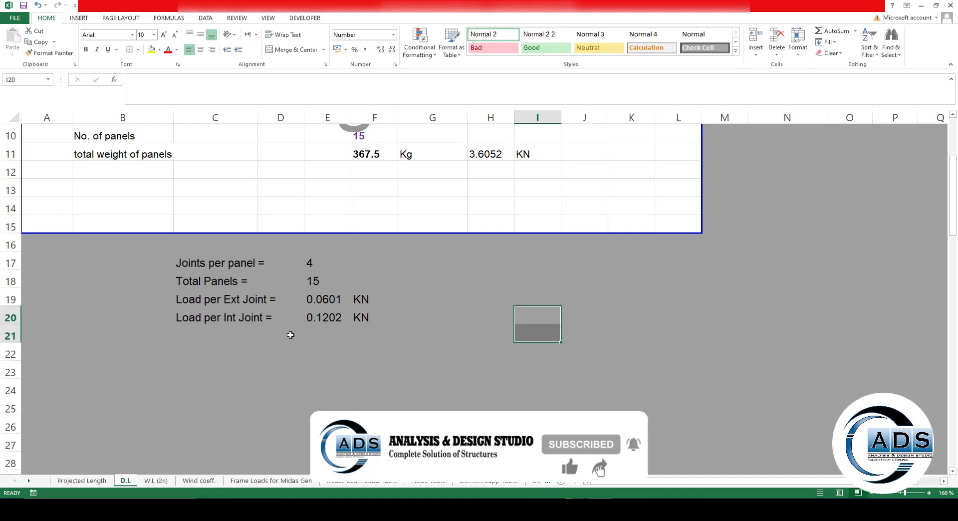
pyautogui.click(188, 292)
pyautogui.click(472, 286)
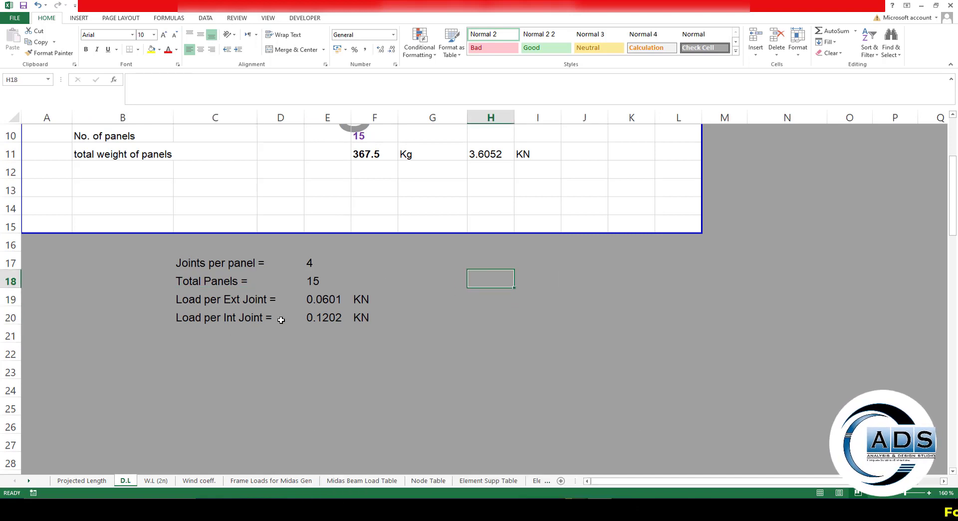
pyautogui.click(200, 321)
# Switch to the AutoCAD Solar Layout drawing and examine the outermost purlin line beside the 1600 mm spacing
pyautogui.hotkey('alt', 'Tab')
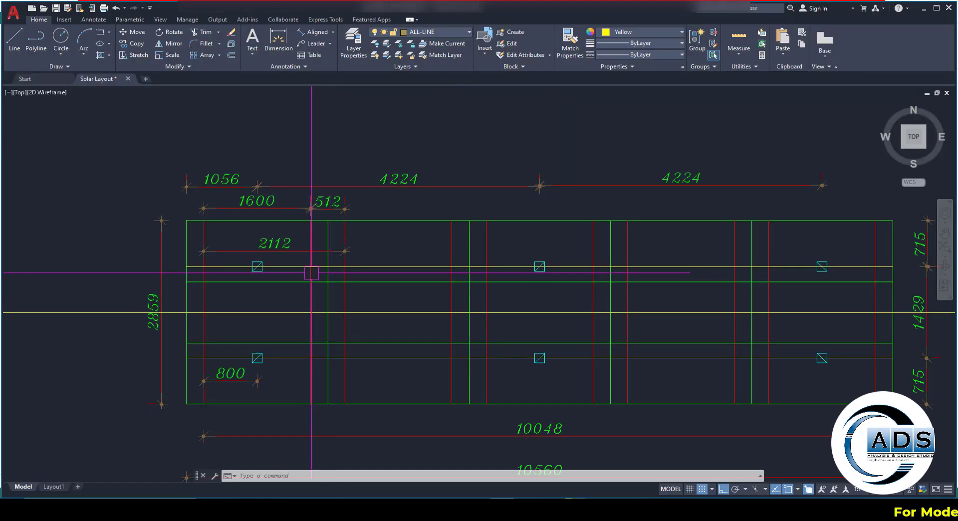
pyautogui.click(203, 323)
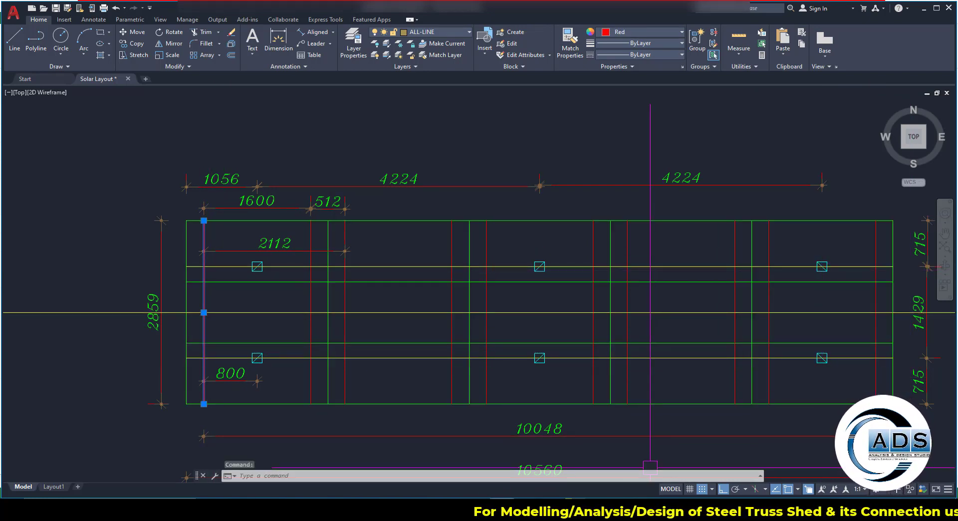
pyautogui.moveTo(501, 512)
# Switch back to midas Gen and isolate the Purlins structure group in the model view
pyautogui.click(403, 510)
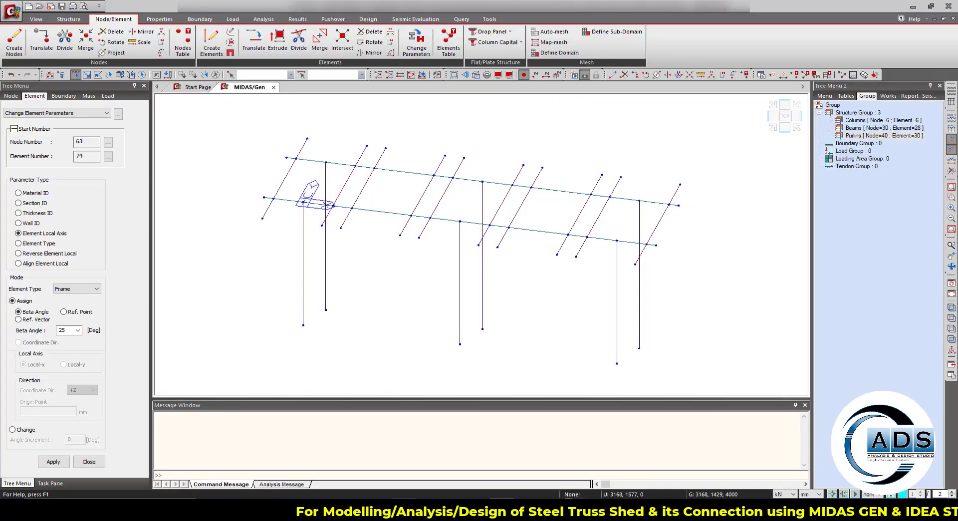
pyautogui.scroll(2, 458, 184)
pyautogui.keyDown('ctrl'); pyautogui.moveTo(496, 161); pyautogui.dragTo(609, 259, button='middle'); pyautogui.keyUp('ctrl')
pyautogui.scroll(-2, 609, 259)
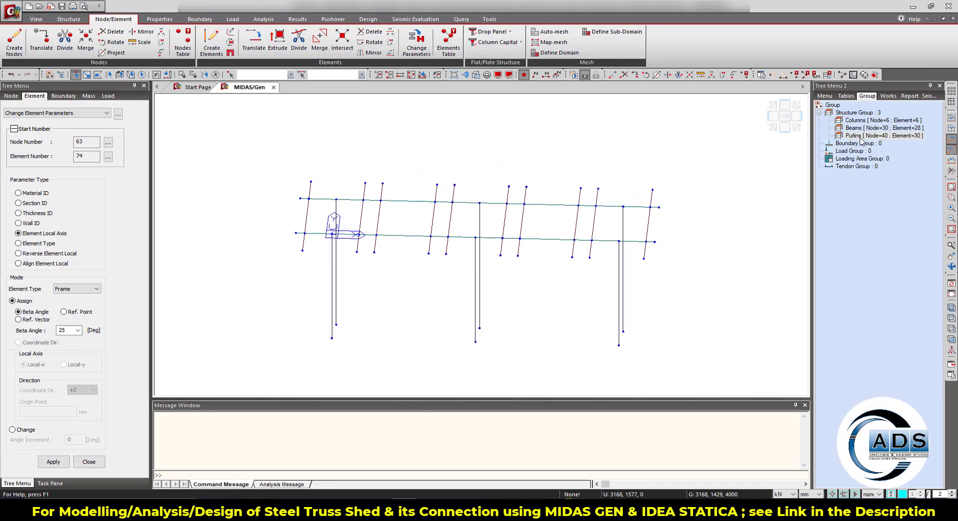
pyautogui.moveTo(869, 139); pyautogui.dragTo(792, 154)
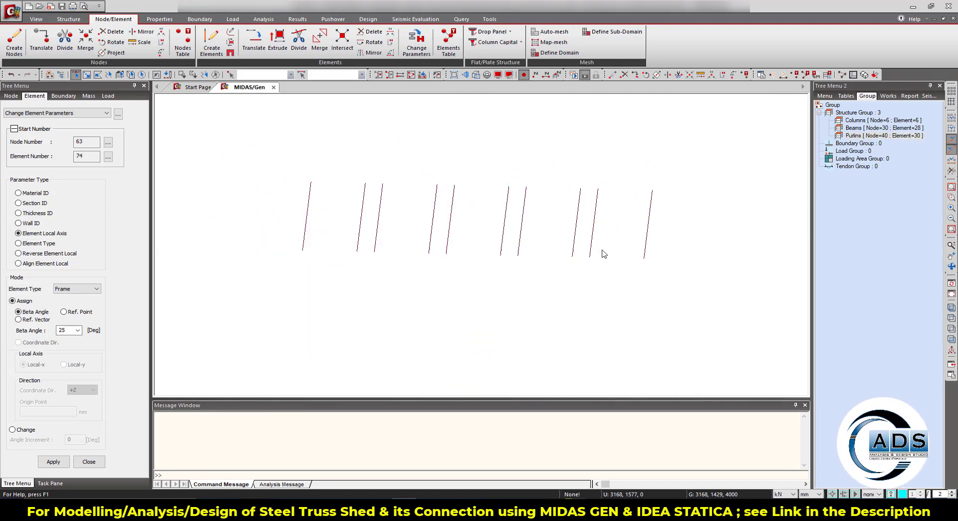
pyautogui.scroll(1, 365, 199)
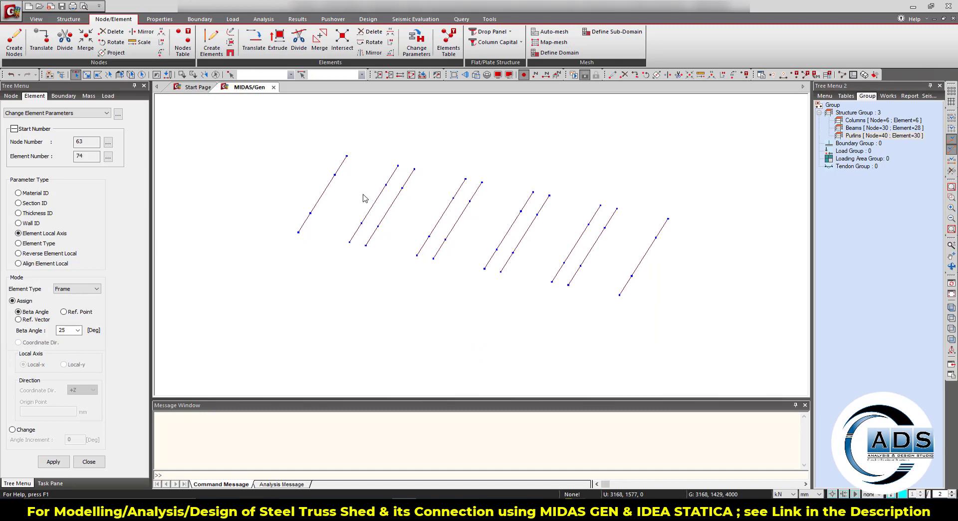
# Close the element parameter settings and select the lower end segments of all purlins with an intersecting line
pyautogui.click(89, 463)
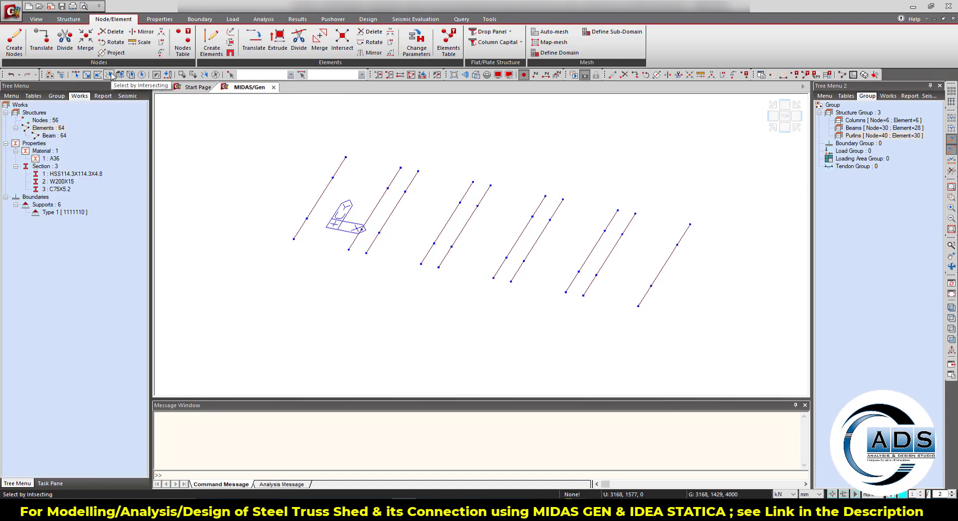
pyautogui.click(669, 294)
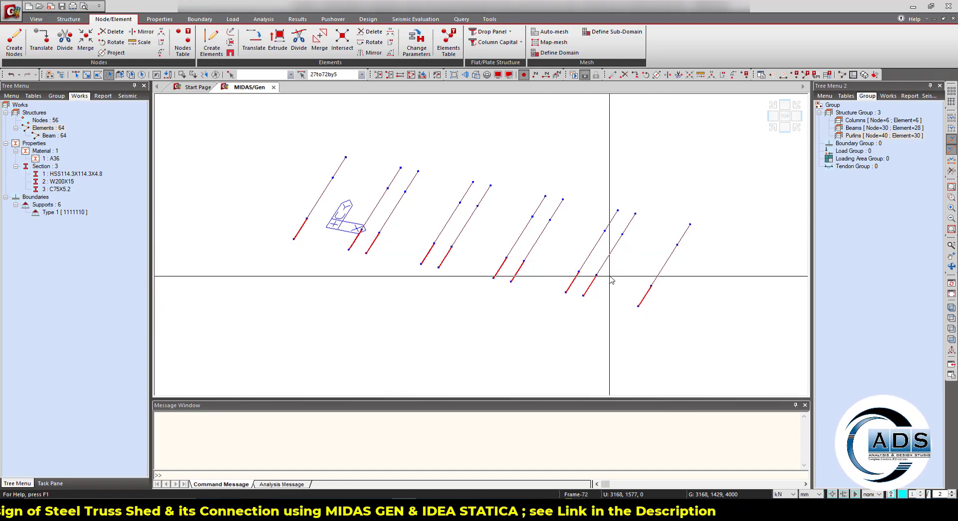
pyautogui.scroll(2, 627, 312)
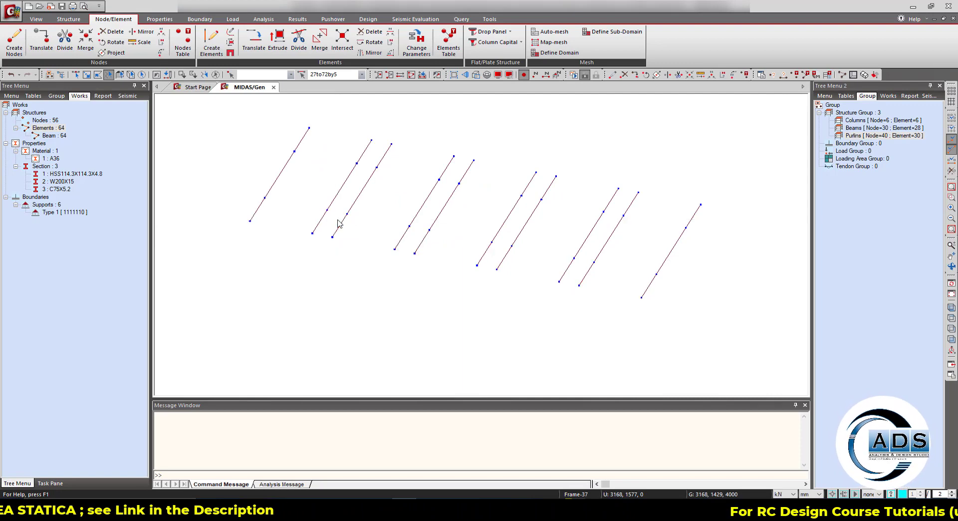
pyautogui.scroll(1, 342, 215)
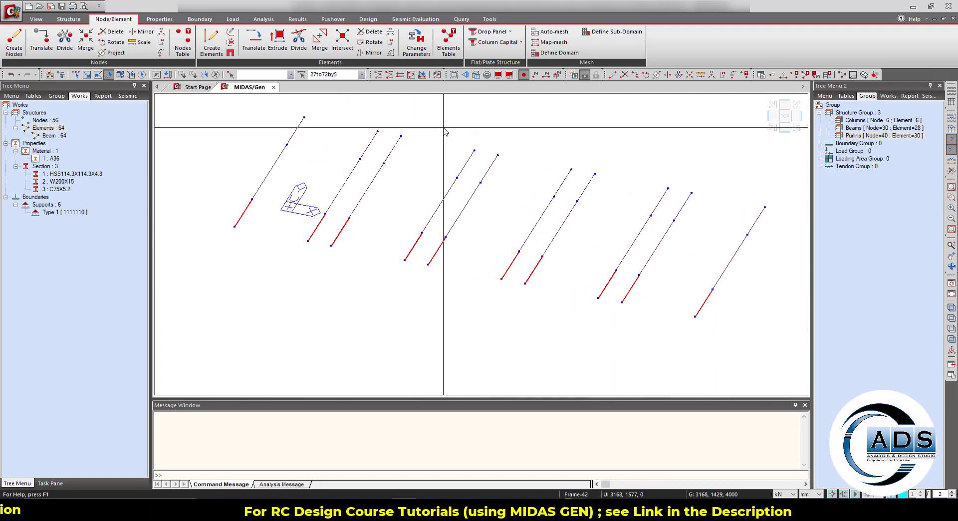
# Create a static load case named Dead with type Dead Load (D)
pyautogui.click(231, 19)
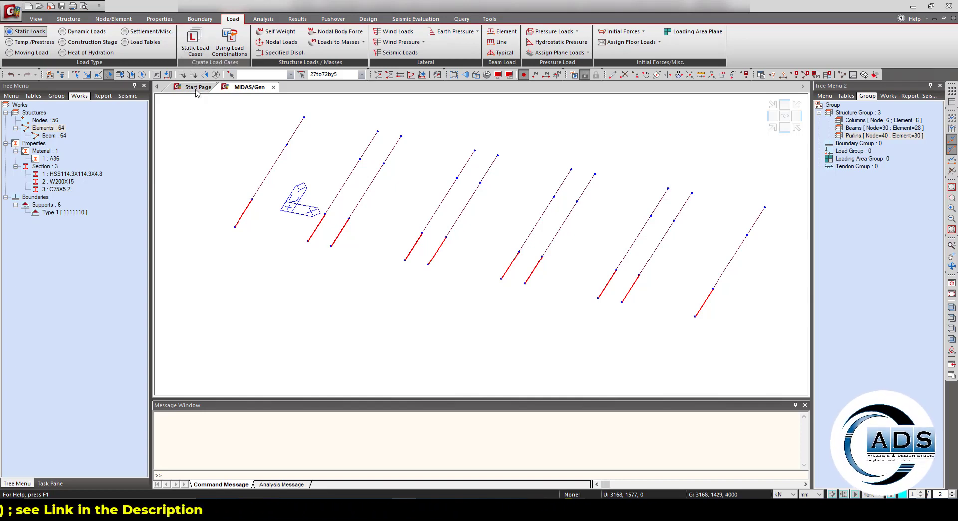
pyautogui.click(195, 41)
pyautogui.moveTo(187, 13); pyautogui.dragTo(271, 81)
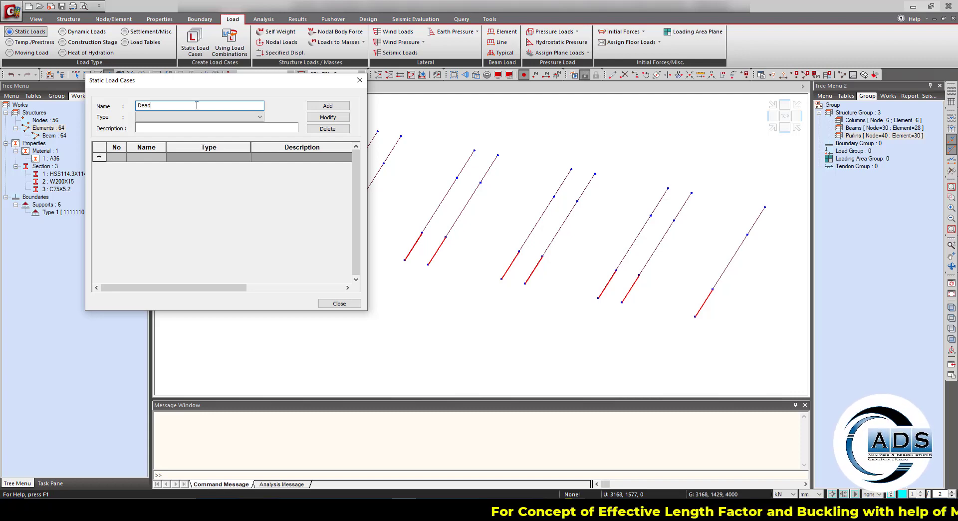
pyautogui.click(207, 117)
pyautogui.click(199, 126)
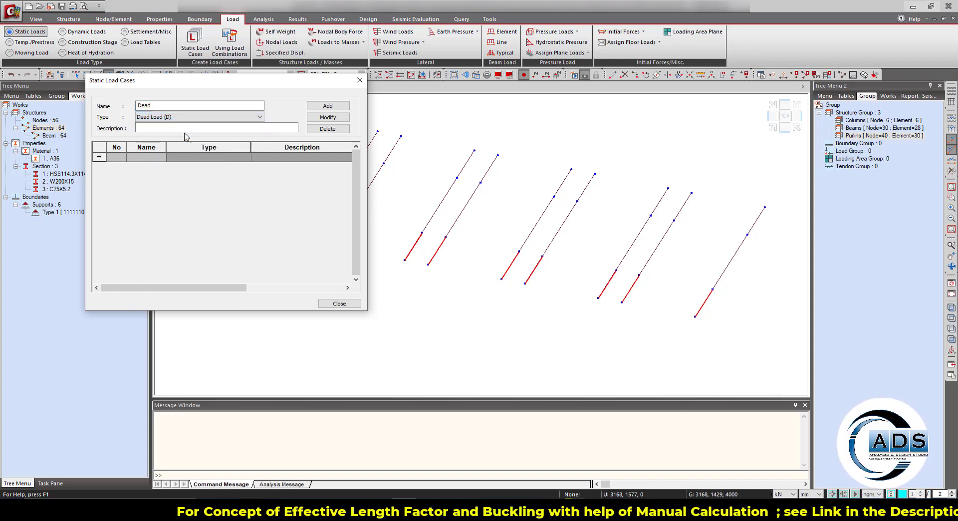
pyautogui.click(328, 105)
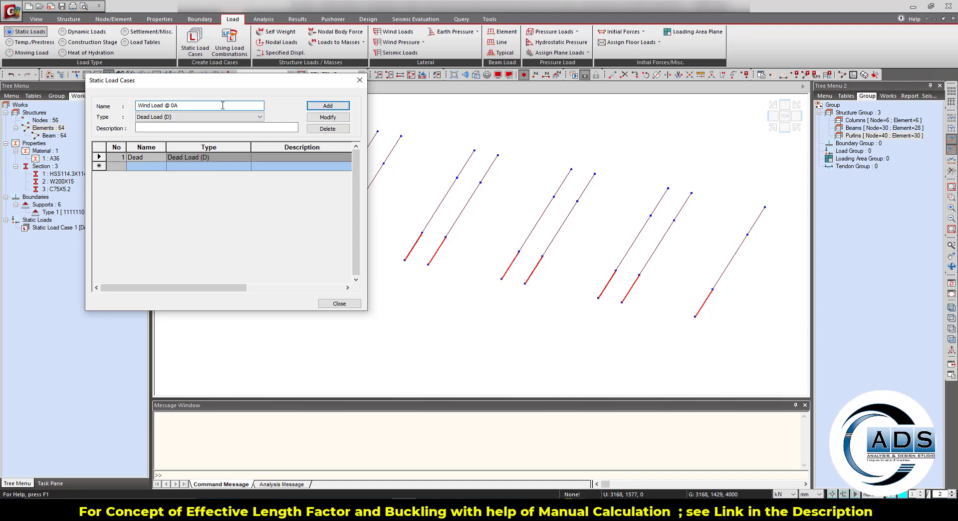
# Add a static load case named Wind Load @ 0A with type Wind Load on Structure (W)
pyautogui.click(216, 117)
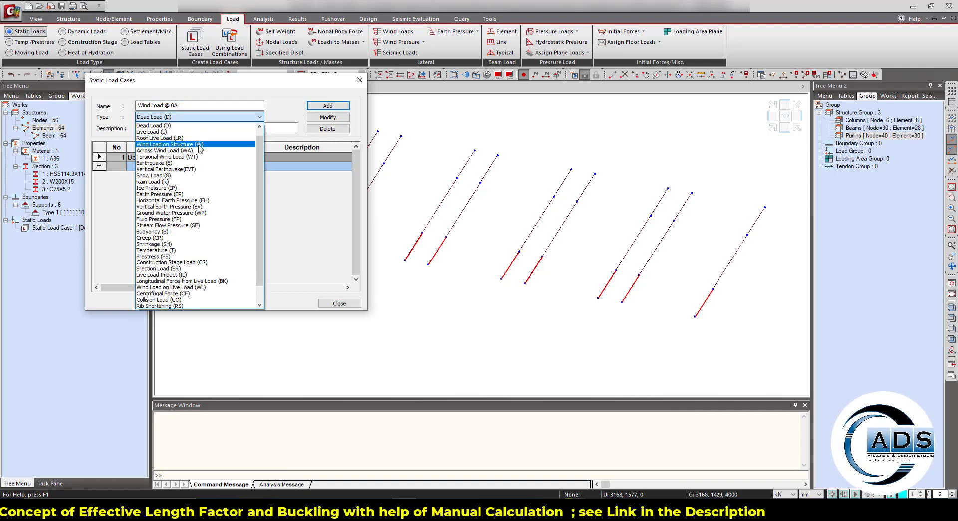
pyautogui.click(199, 144)
pyautogui.click(328, 106)
# Add the Wind Load on Structure (W) cases Wind Load @ 0B, Wind Load @ 180A and Wind Load @ 180B, and finish the load case definition
pyautogui.click(259, 106)
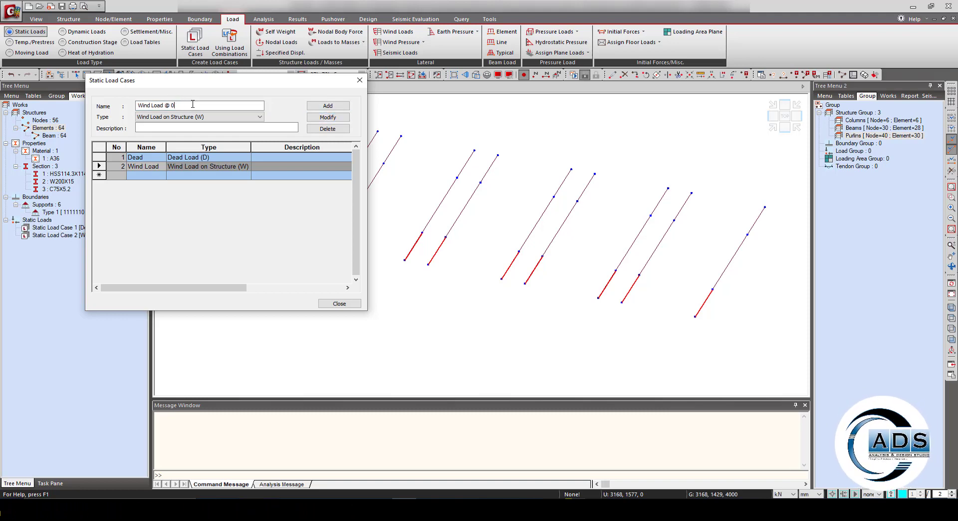
pyautogui.click(325, 107)
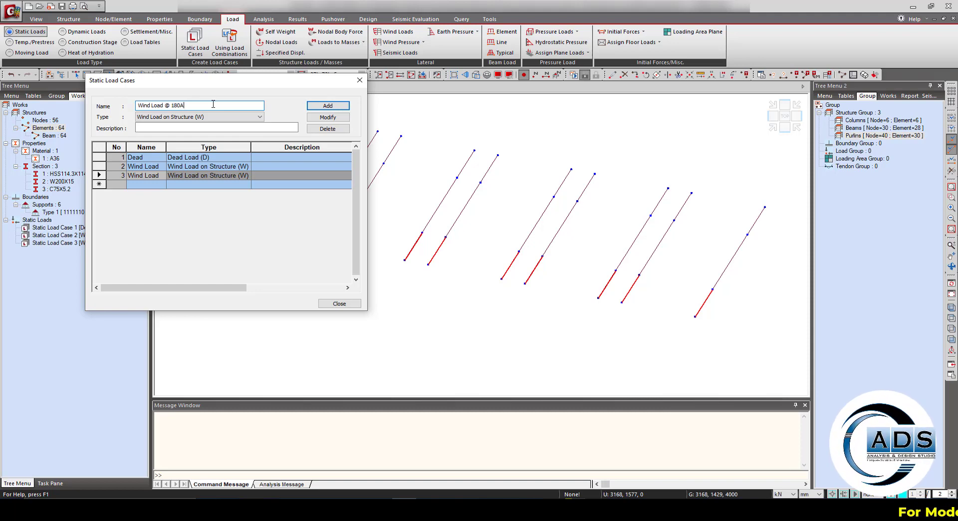
pyautogui.click(312, 107)
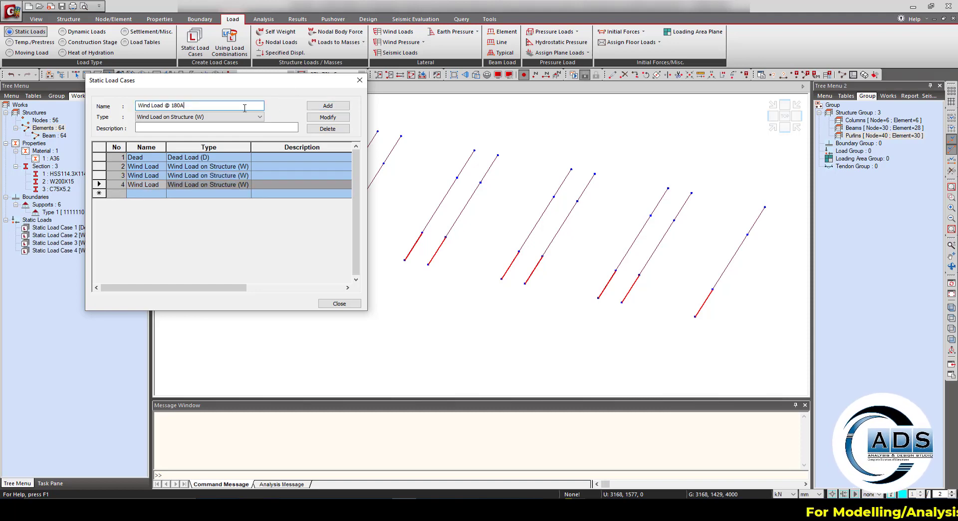
pyautogui.click(328, 106)
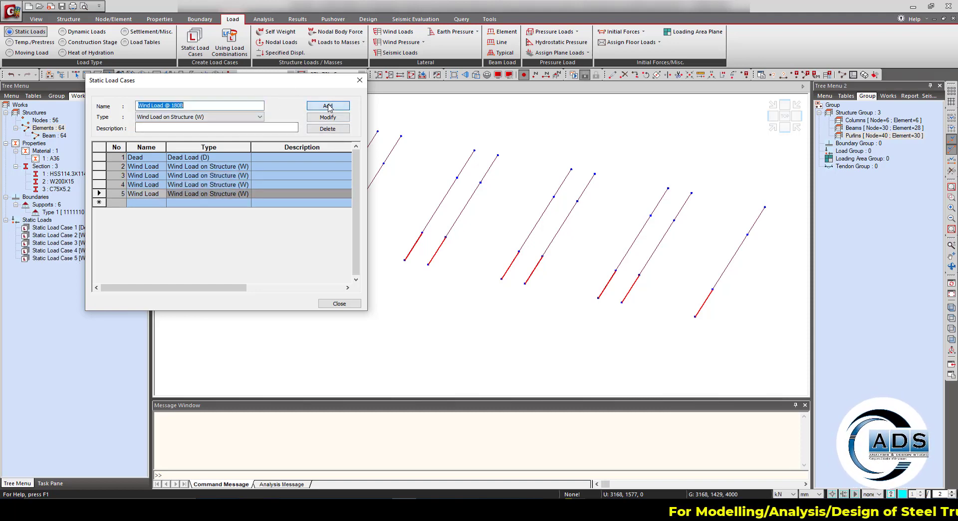
pyautogui.click(340, 304)
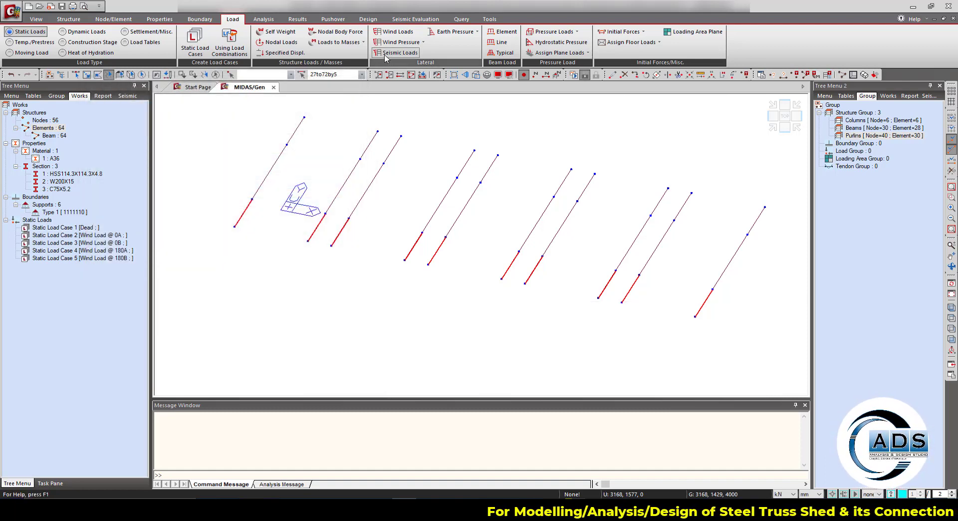
# Add a self weight load with a Z factor of -1 to the Dead load case and finish the self weight definition
pyautogui.click(281, 33)
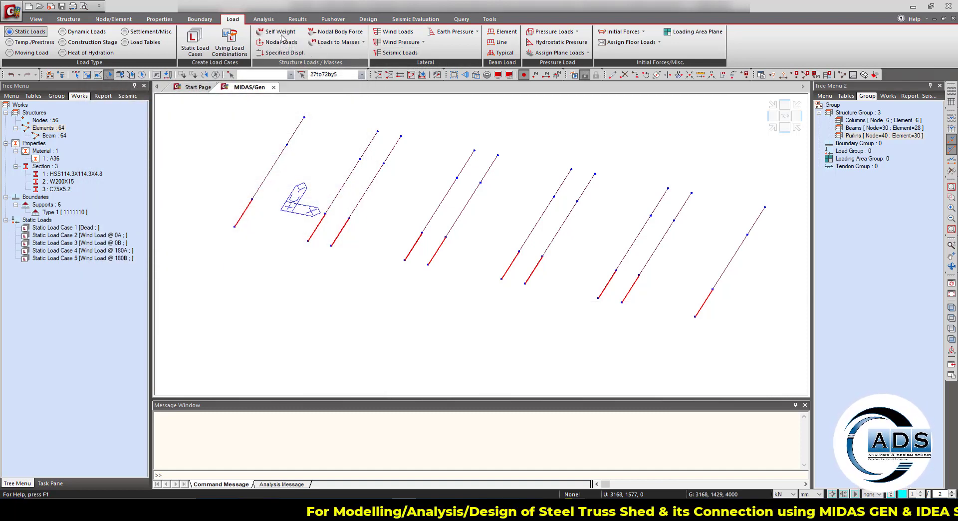
pyautogui.click(65, 149)
pyautogui.click(65, 148)
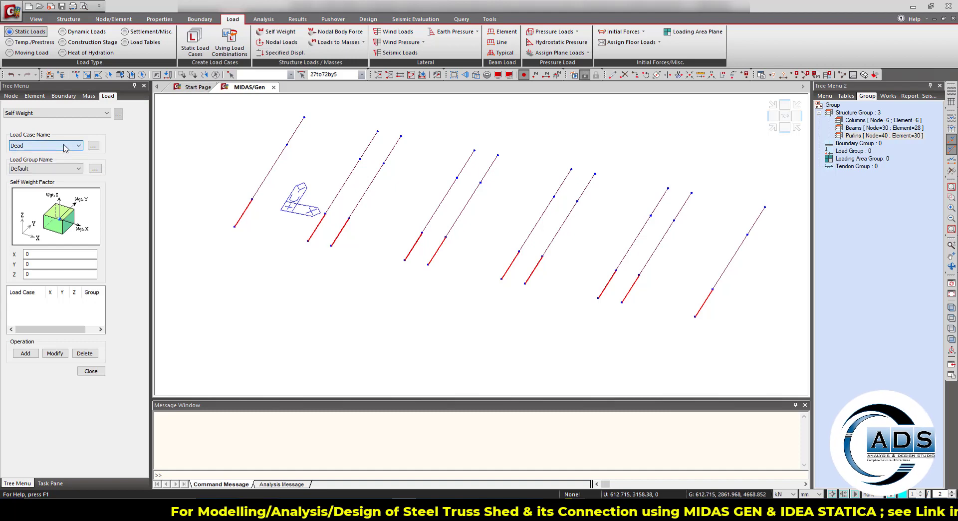
pyautogui.doubleClick(28, 274)
pyautogui.write('-1')
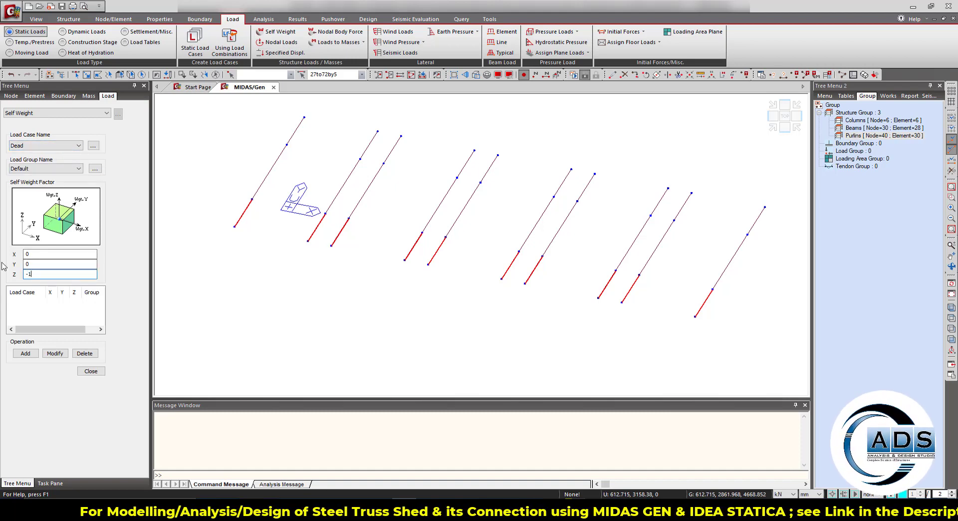
pyautogui.click(25, 353)
pyautogui.click(90, 371)
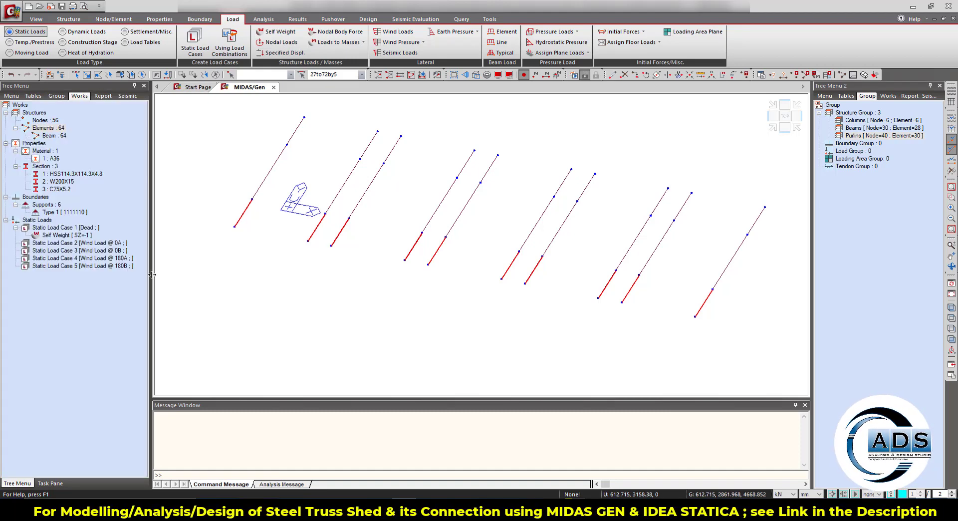
# Switch to the Excel dead load sheet and examine the total panel weight and the loads per exterior and interior joint
pyautogui.hotkey('alt', 'Tab')
pyautogui.click(465, 302)
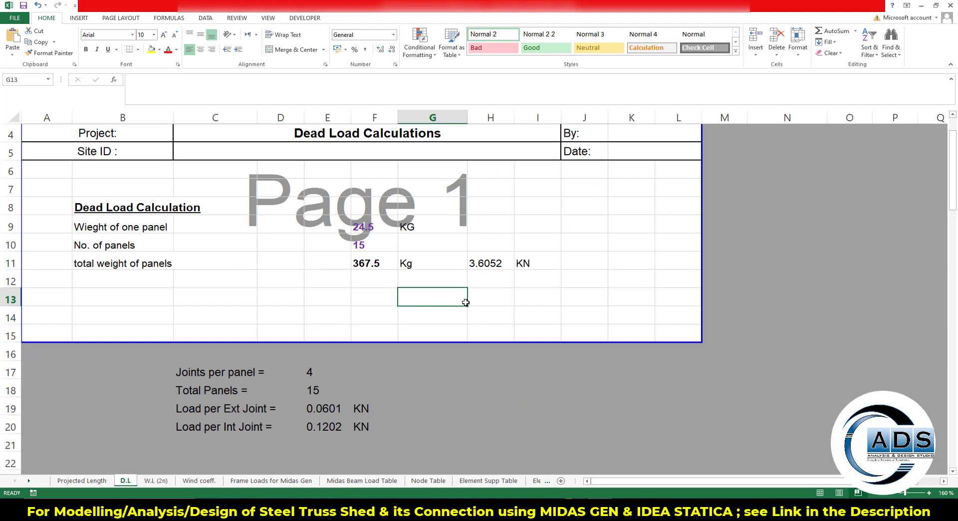
pyautogui.click(367, 263)
pyautogui.click(404, 419)
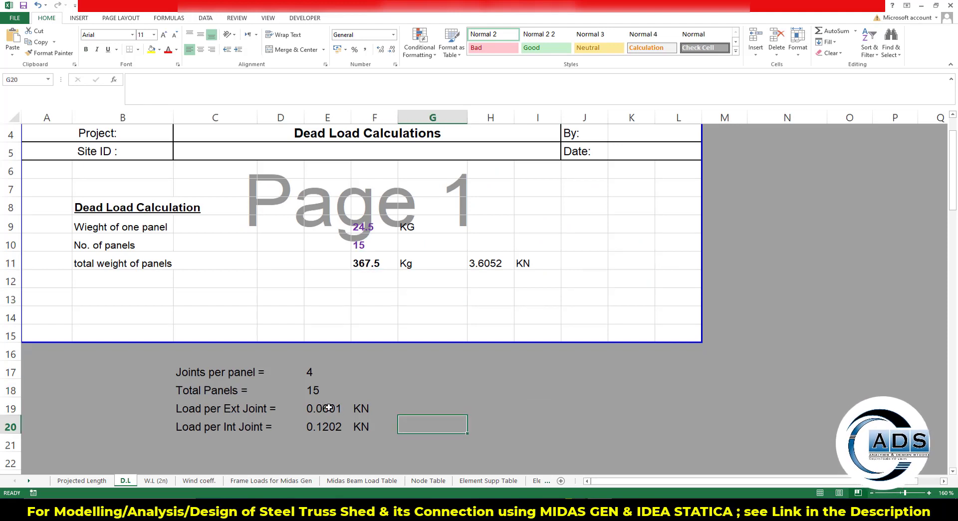
pyautogui.scroll(-1, 429, 398)
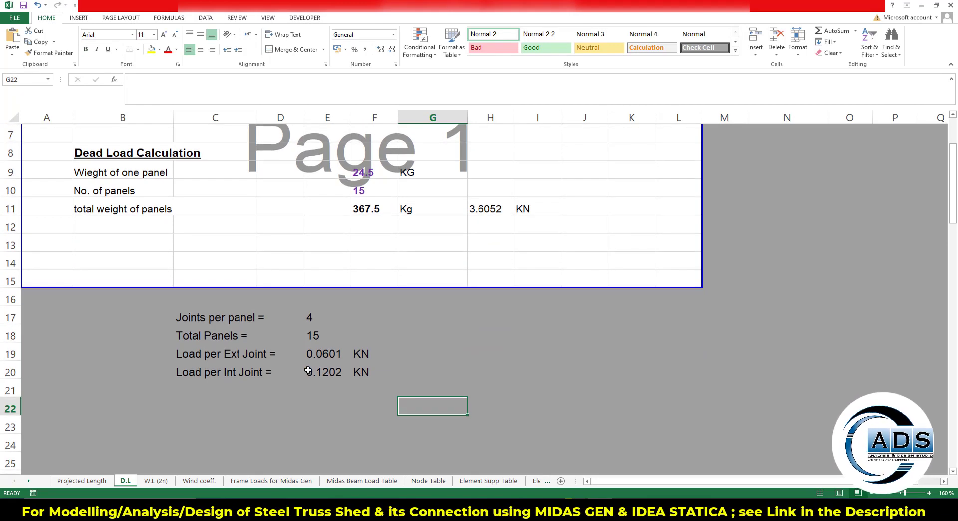
pyautogui.click(320, 354)
pyautogui.click(323, 372)
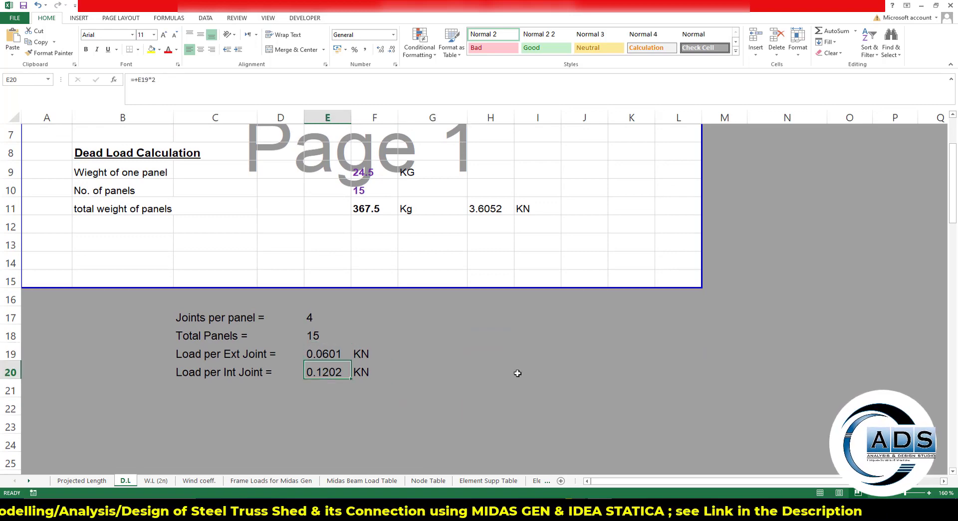
pyautogui.click(518, 374)
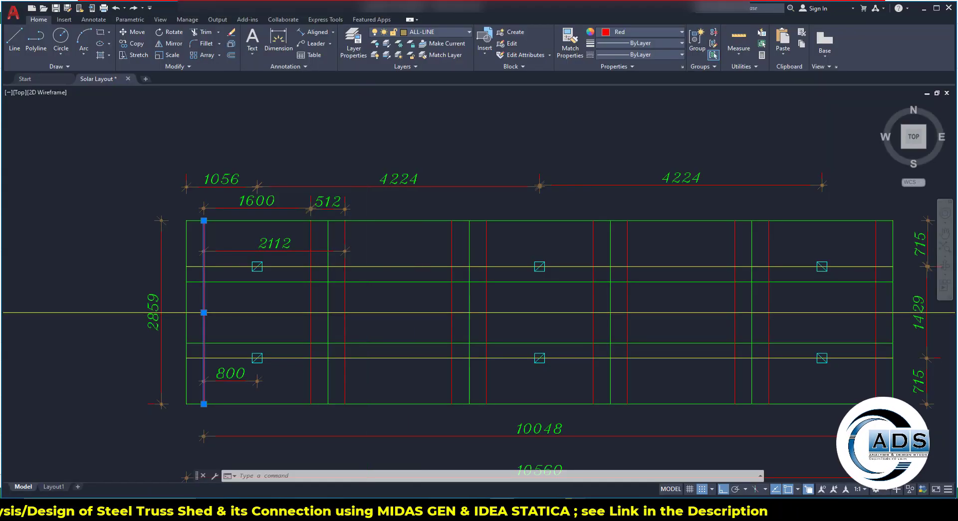
# Examine the purlin, beam and column spacing in the AutoCAD solar layout and clear the line selection
pyautogui.scroll(-3, 323, 263)
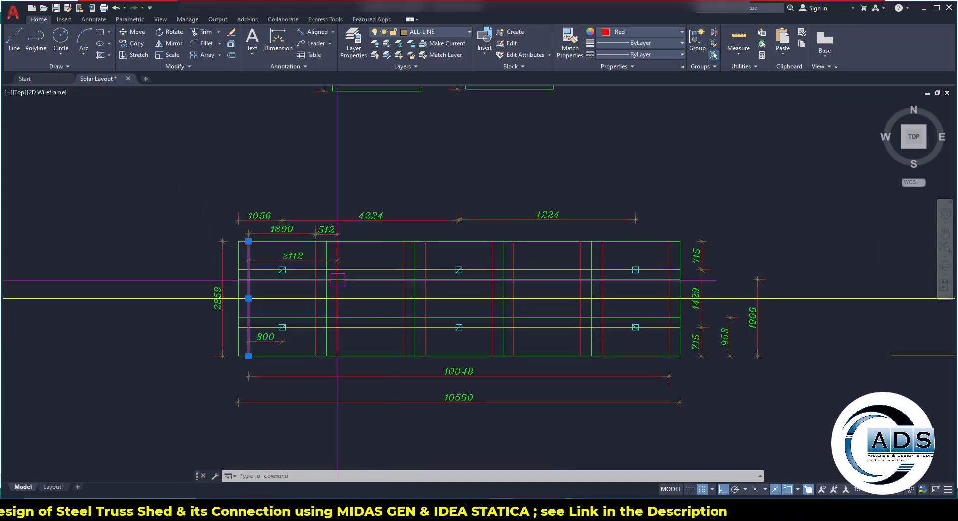
pyautogui.scroll(3, 323, 263)
pyautogui.press('Escape')
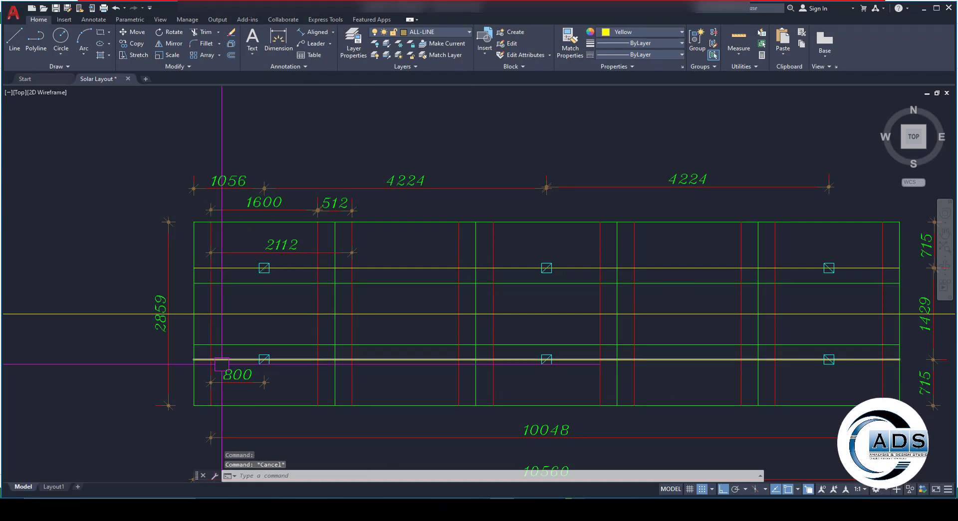
pyautogui.moveTo(271, 362); pyautogui.dragTo(264, 340, button='middle')
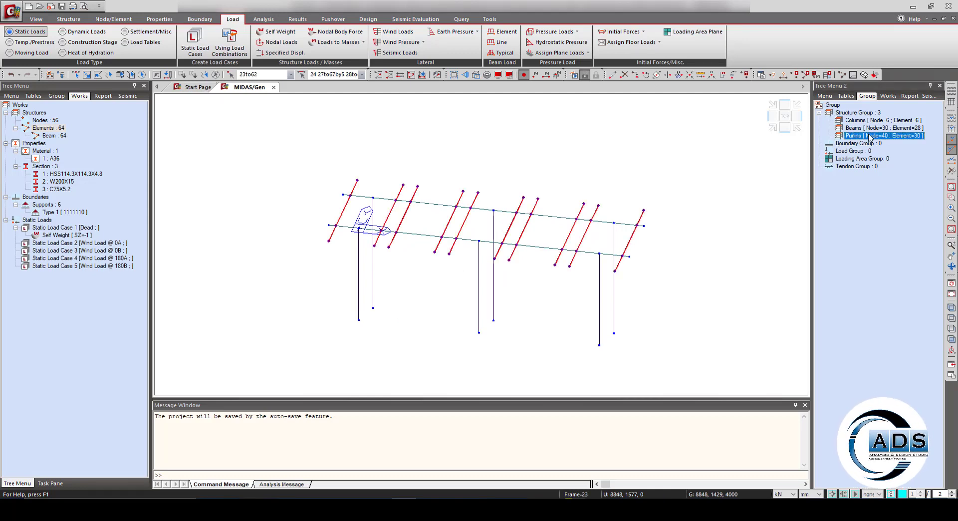
# In midas Gen, isolate the Purlins structure group in the model view and clear the selection
pyautogui.moveTo(869, 137); pyautogui.dragTo(613, 271)
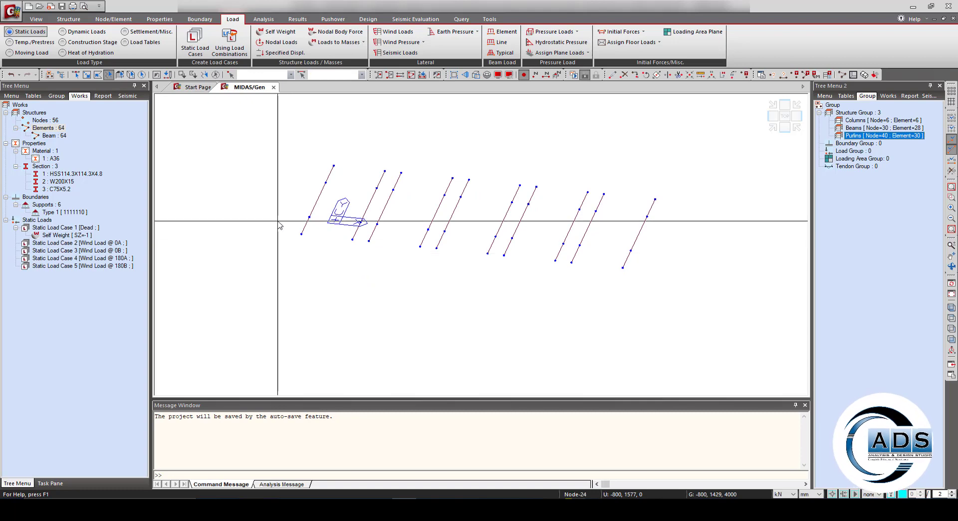
pyautogui.keyDown('ctrl'); pyautogui.moveTo(632, 302); pyautogui.dragTo(491, 308, button='middle'); pyautogui.keyUp('ctrl')
pyautogui.scroll(3, 468, 306)
pyautogui.moveTo(426, 219); pyautogui.dragTo(414, 288, button='middle')
pyautogui.scroll(2, 435, 300)
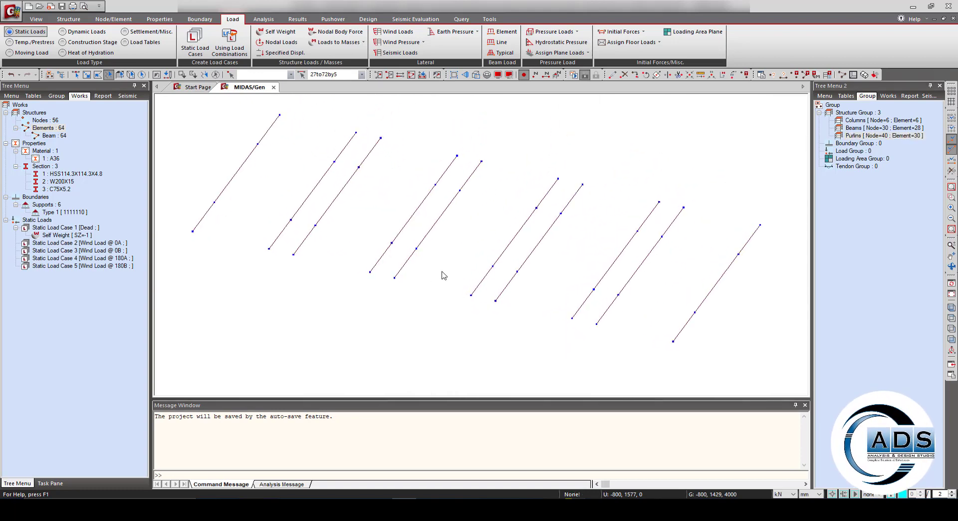
pyautogui.press('Escape')
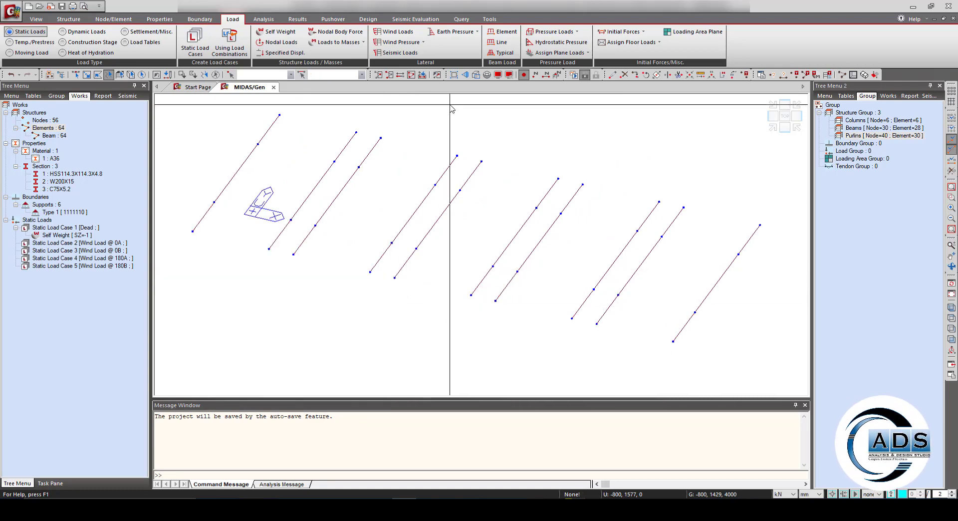
# Turn on the element Local Direction display and examine the direction of the purlin segments
pyautogui.click(497, 74)
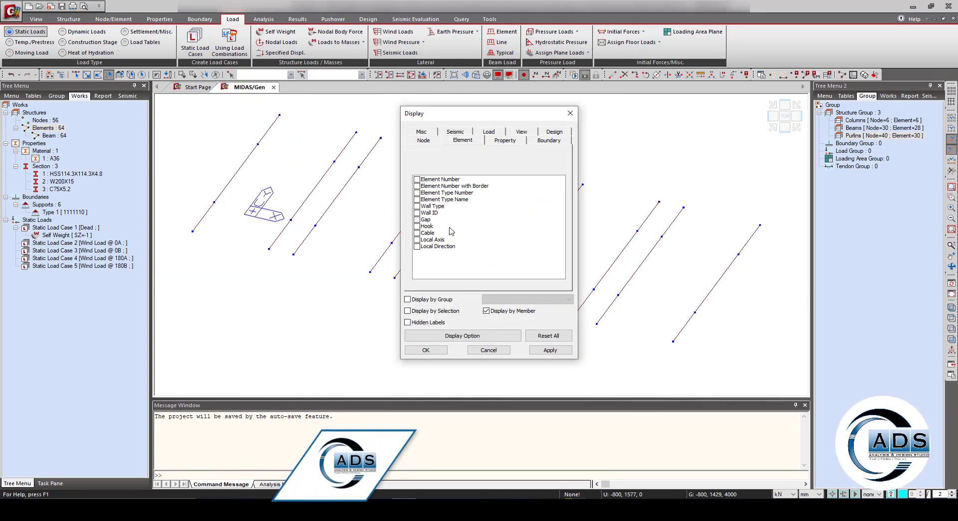
pyautogui.click(417, 247)
pyautogui.click(438, 351)
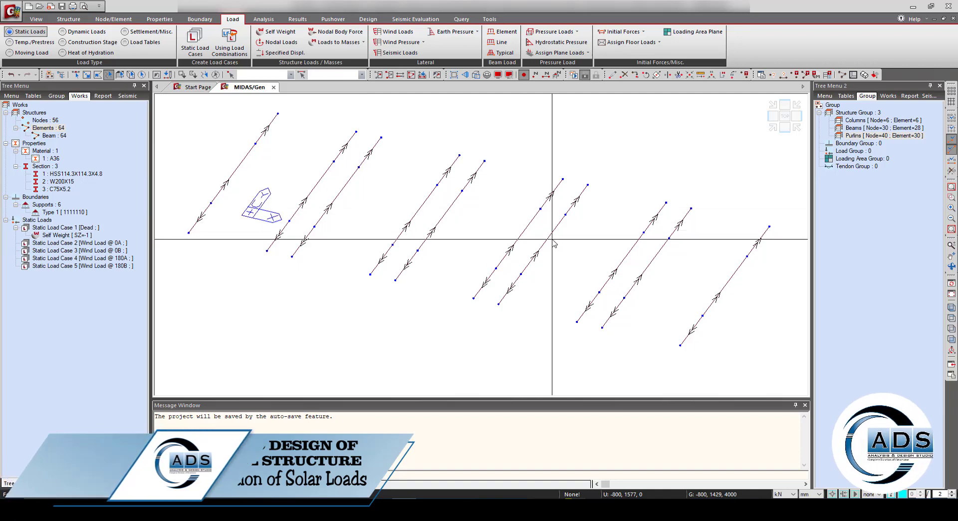
pyautogui.scroll(-3, 553, 241)
pyautogui.scroll(1, 559, 255)
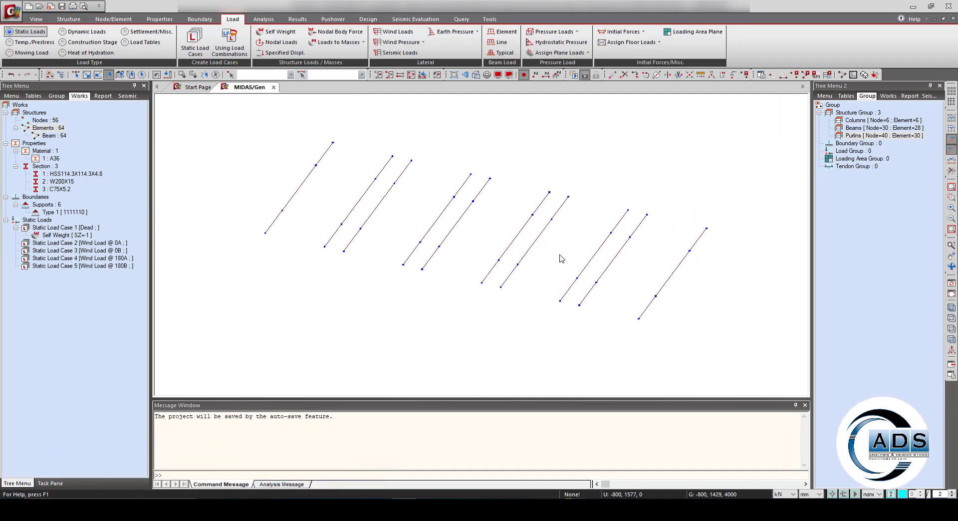
pyautogui.keyDown('ctrl'); pyautogui.moveTo(564, 258); pyautogui.dragTo(557, 263, button='middle'); pyautogui.keyUp('ctrl')
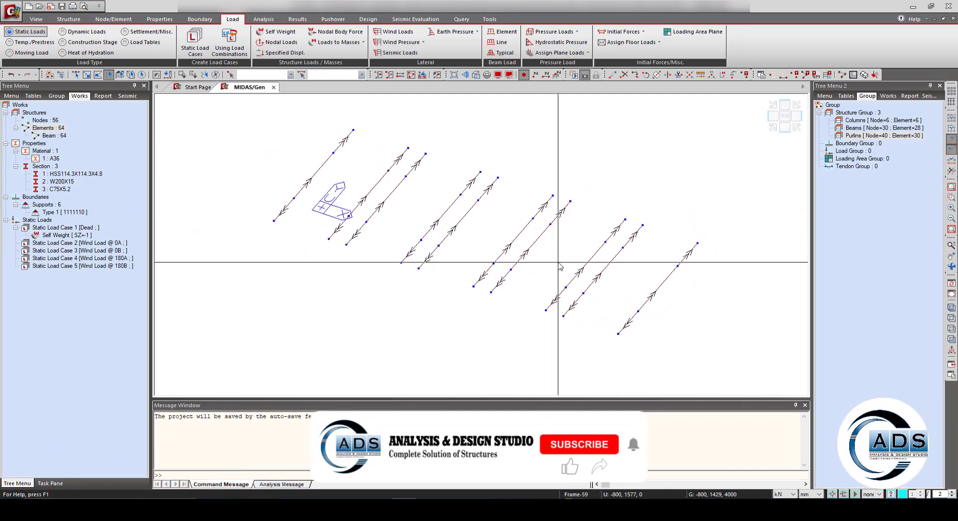
pyautogui.scroll(1, 560, 266)
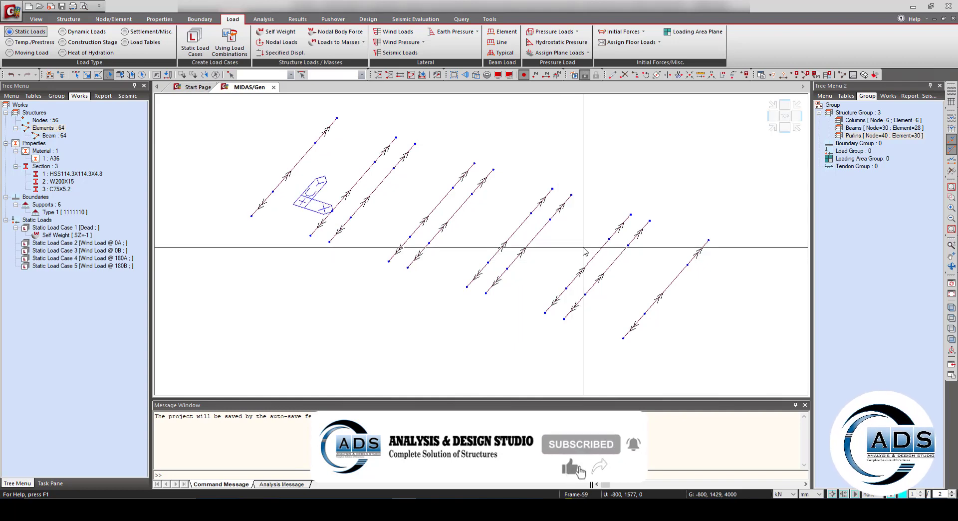
pyautogui.scroll(1, 601, 240)
pyautogui.scroll(-1, 612, 284)
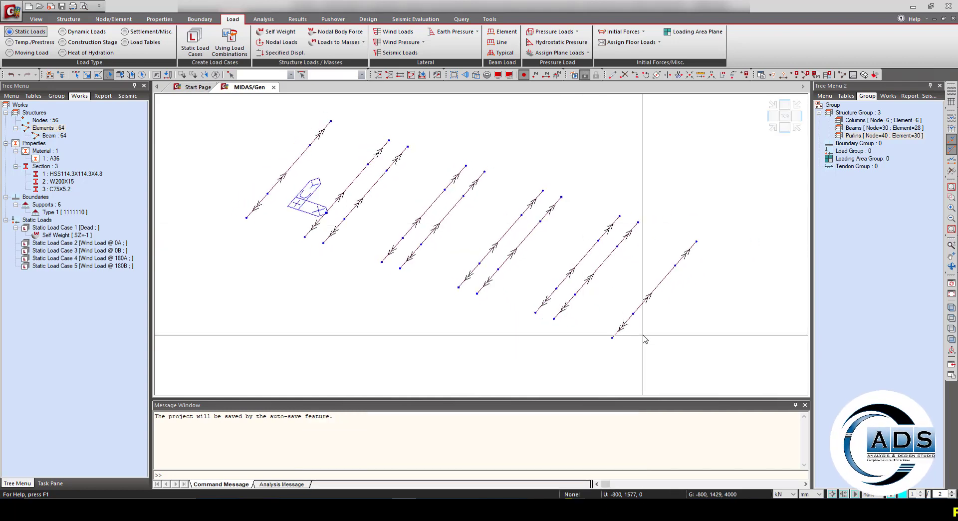
# Select the lower end segments of all purlins and reverse their direction with Reverse Element Local for the Frame type
pyautogui.click(243, 200)
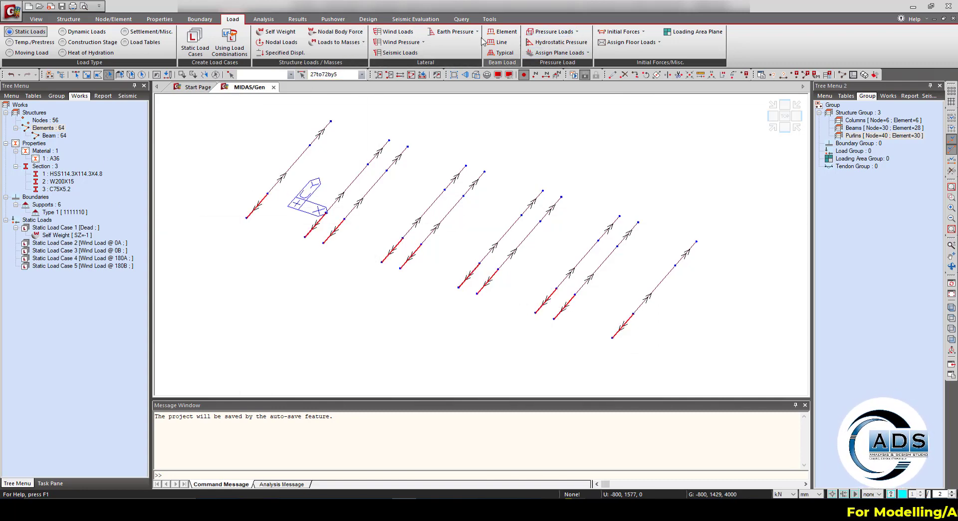
pyautogui.click(114, 19)
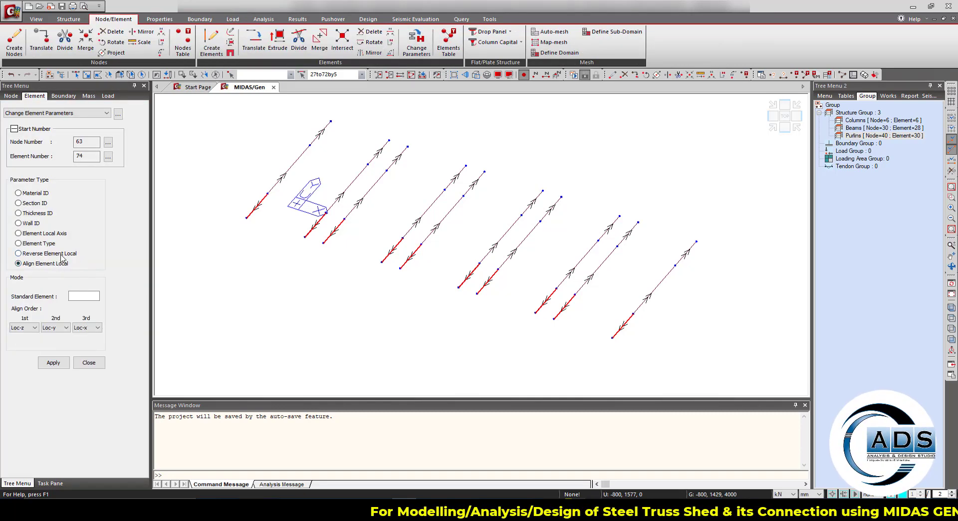
pyautogui.click(50, 253)
pyautogui.click(54, 362)
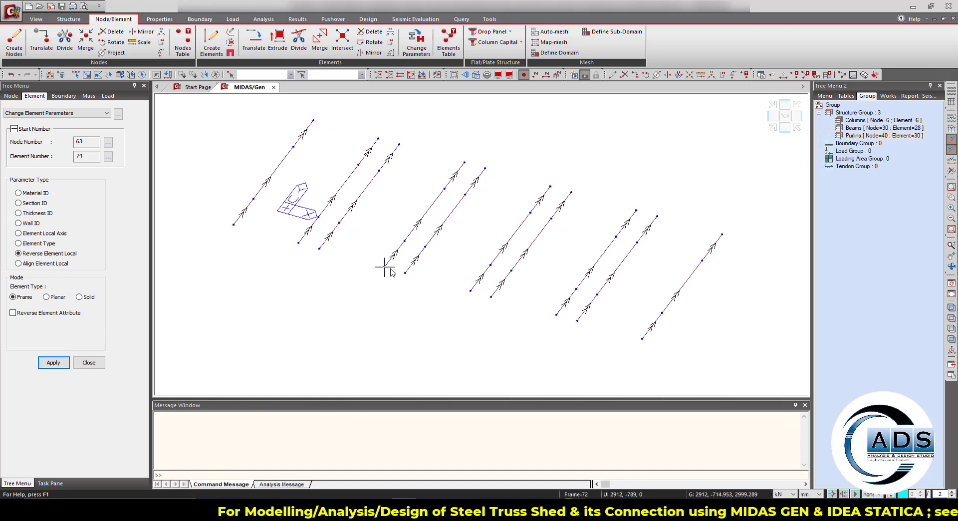
pyautogui.scroll(1, 336, 268)
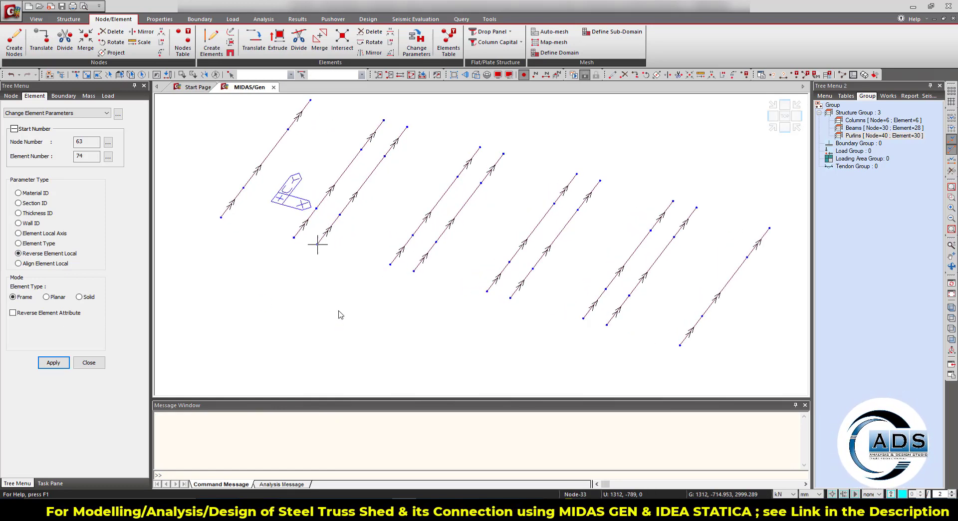
pyautogui.scroll(-1, 339, 314)
pyautogui.keyDown('ctrl'); pyautogui.moveTo(396, 273); pyautogui.dragTo(427, 286, button='middle'); pyautogui.keyUp('ctrl')
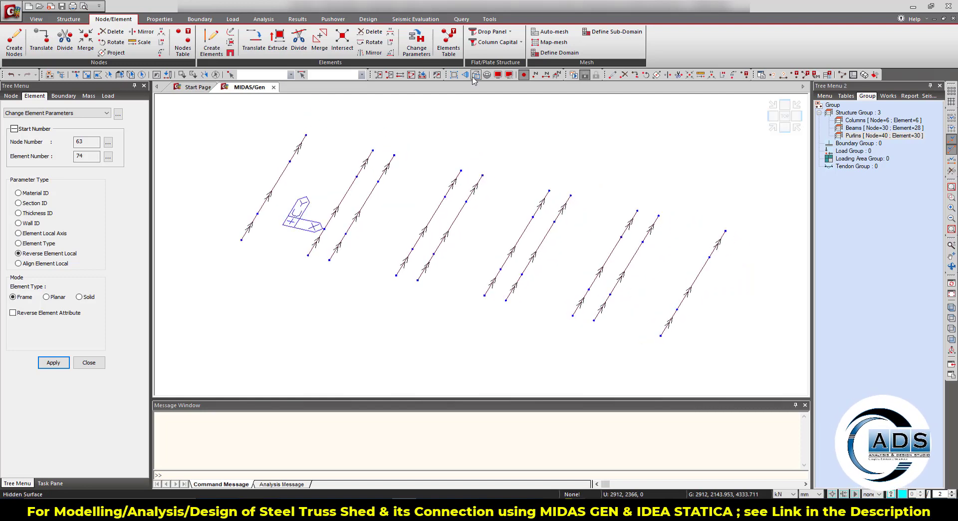
# Turn off the Local Direction display, close the element parameter settings and select the lower end segments of all purlins
pyautogui.click(497, 75)
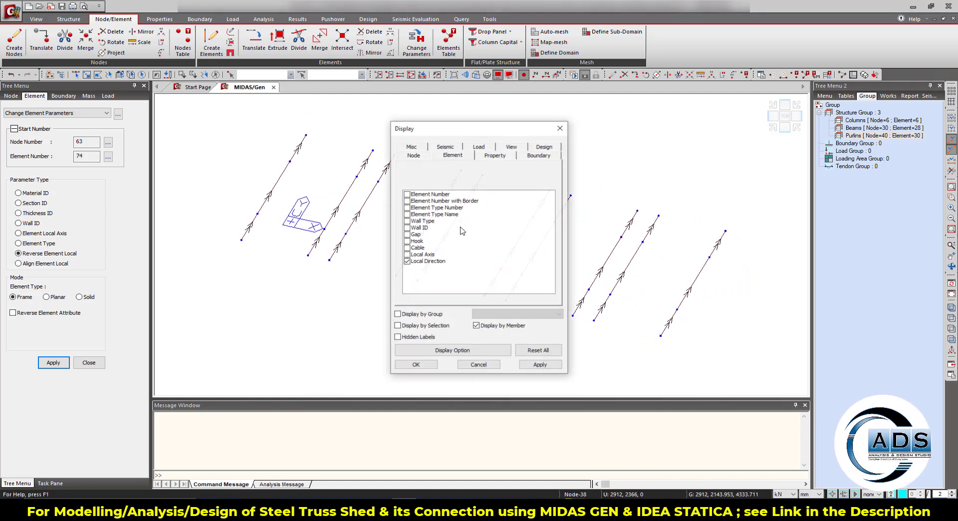
pyautogui.click(416, 364)
pyautogui.press('Escape')
pyautogui.click(627, 329)
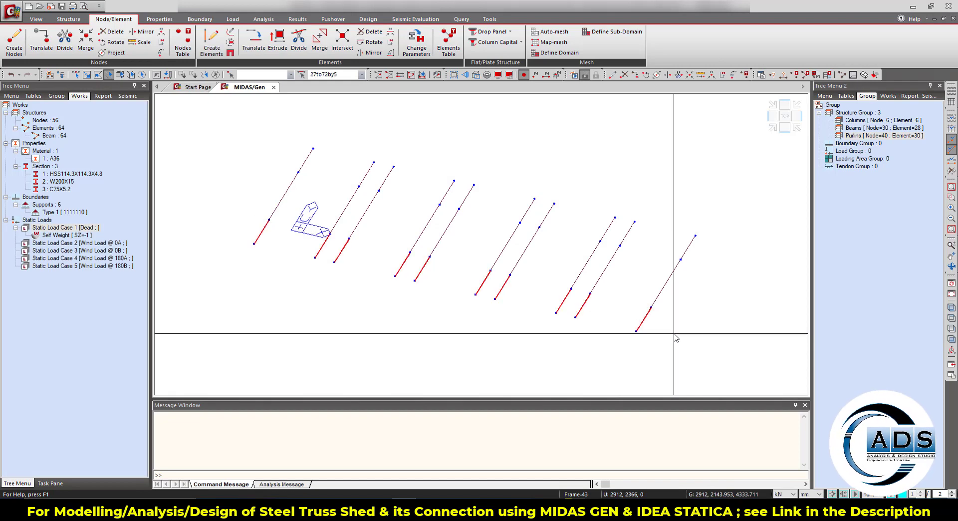
# Review the names and types of the defined wind load cases in the static load case list
pyautogui.click(232, 20)
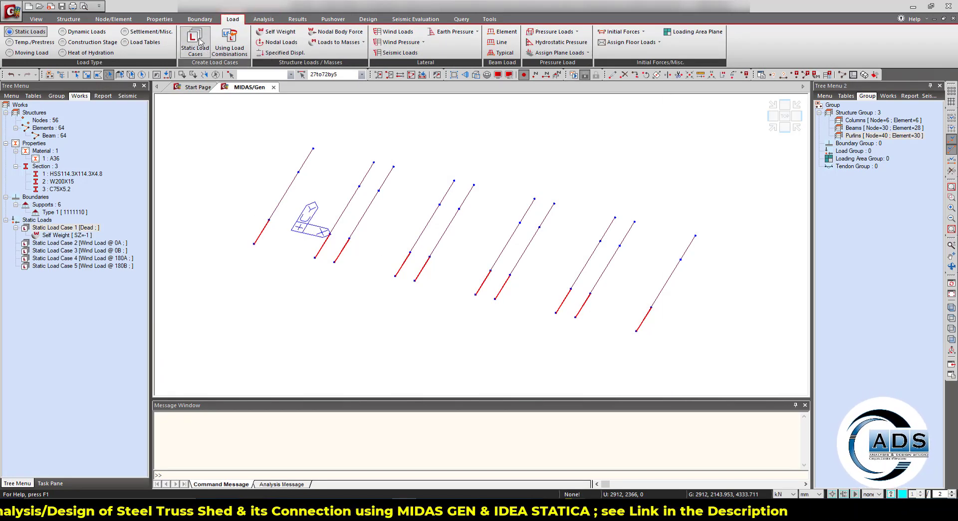
pyautogui.click(192, 47)
pyautogui.click(67, 95)
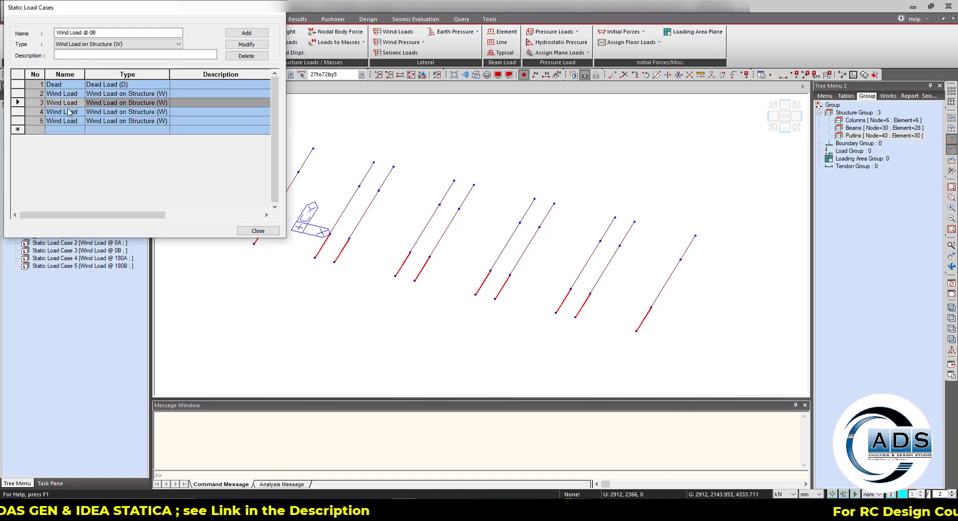
pyautogui.click(68, 113)
pyautogui.click(69, 123)
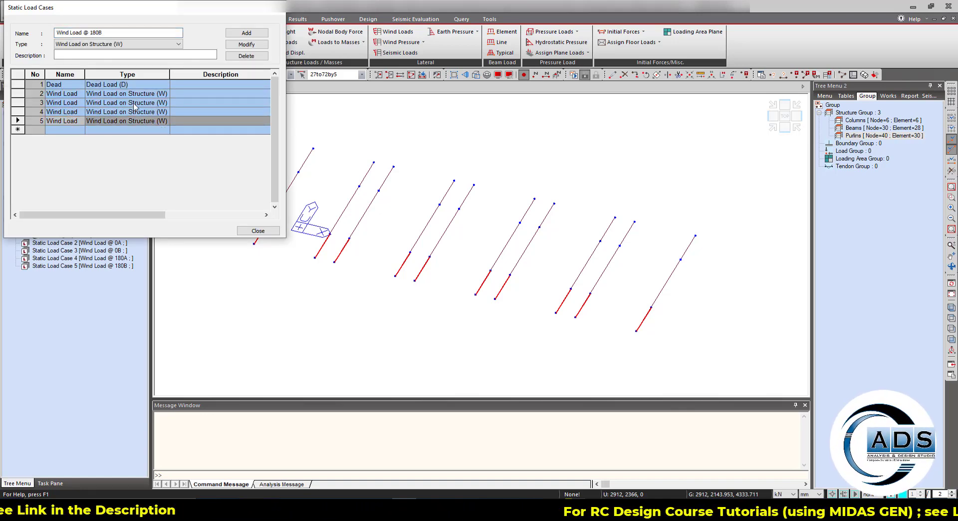
pyautogui.click(258, 231)
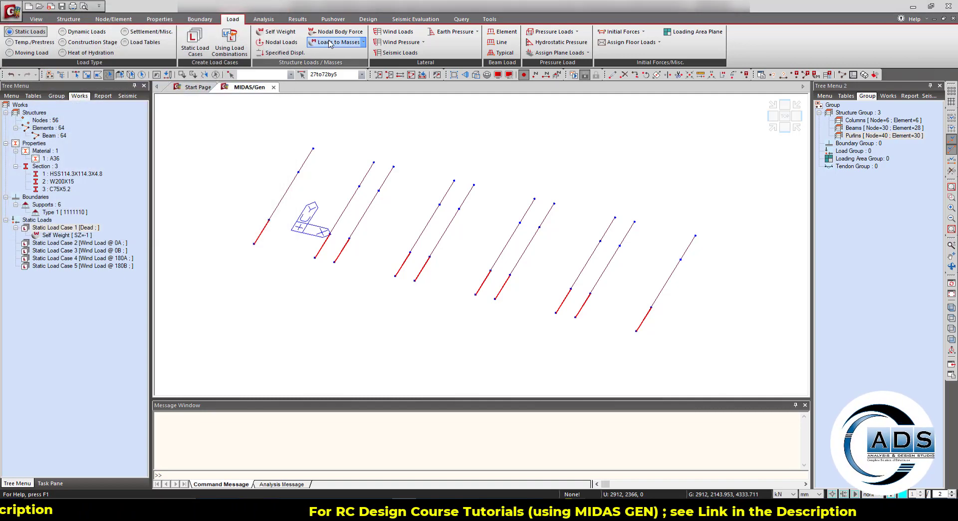
# Check the self weight entry assigned to the Dead load case and close the self weight settings
pyautogui.click(280, 31)
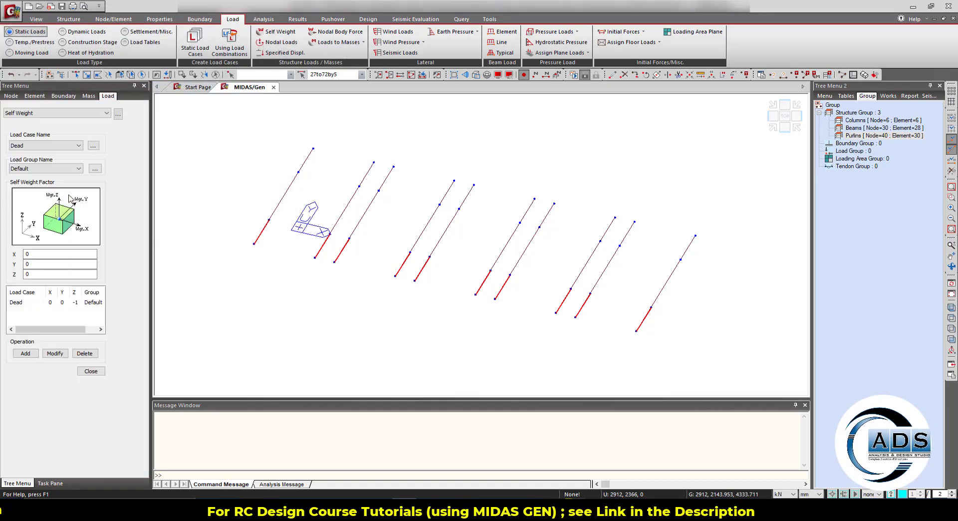
pyautogui.click(48, 146)
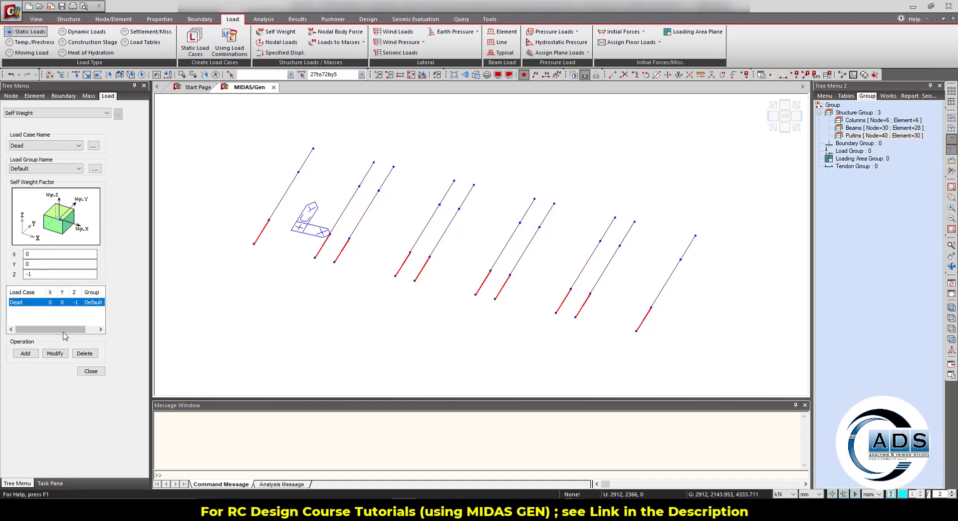
pyautogui.click(102, 371)
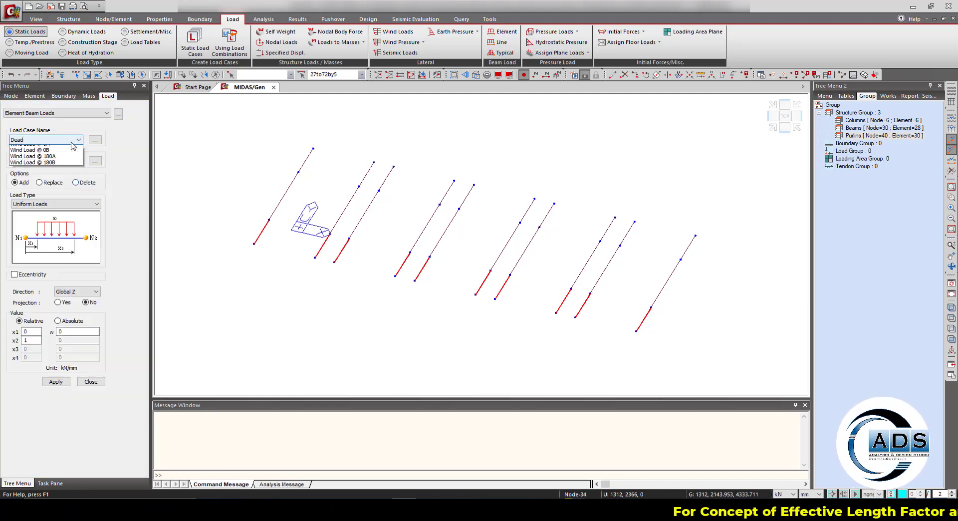
# Set up the element beam load for the Dead load case with Concentrated Forces as the load type
pyautogui.click(72, 142)
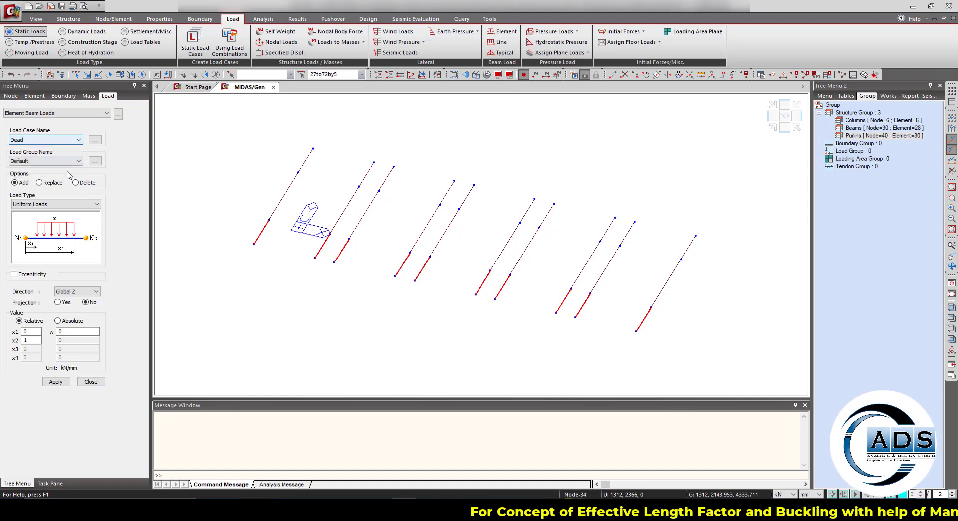
pyautogui.click(72, 204)
pyautogui.click(45, 214)
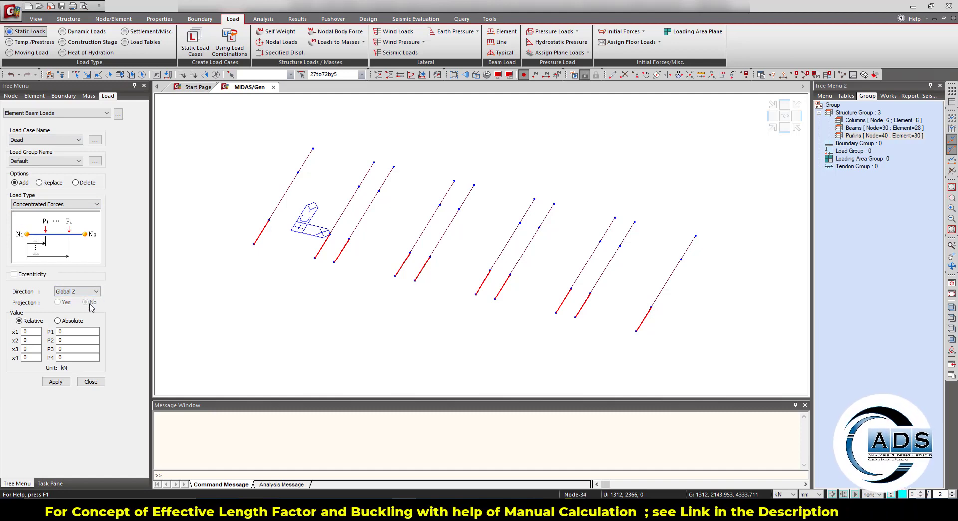
# Check the load per exterior joint in the Excel D.L sheet and apply -0.0601 kN in Global Z at relative position 0 to the selected purlin segments
pyautogui.doubleClick(39, 333)
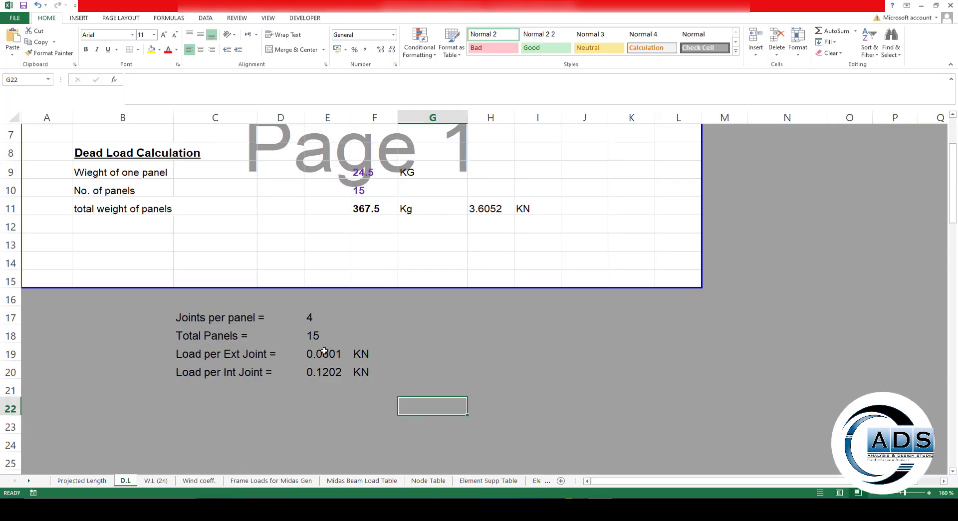
pyautogui.click(325, 352)
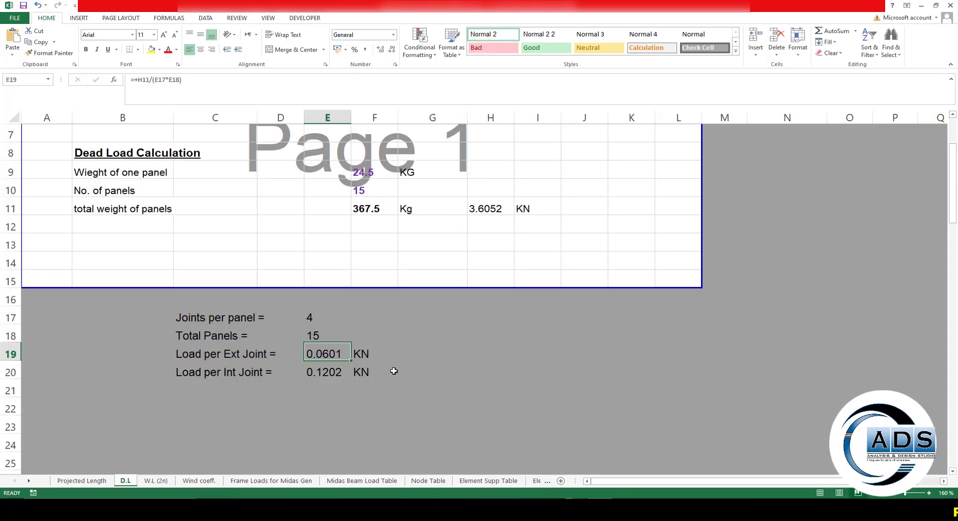
pyautogui.click(923, 6)
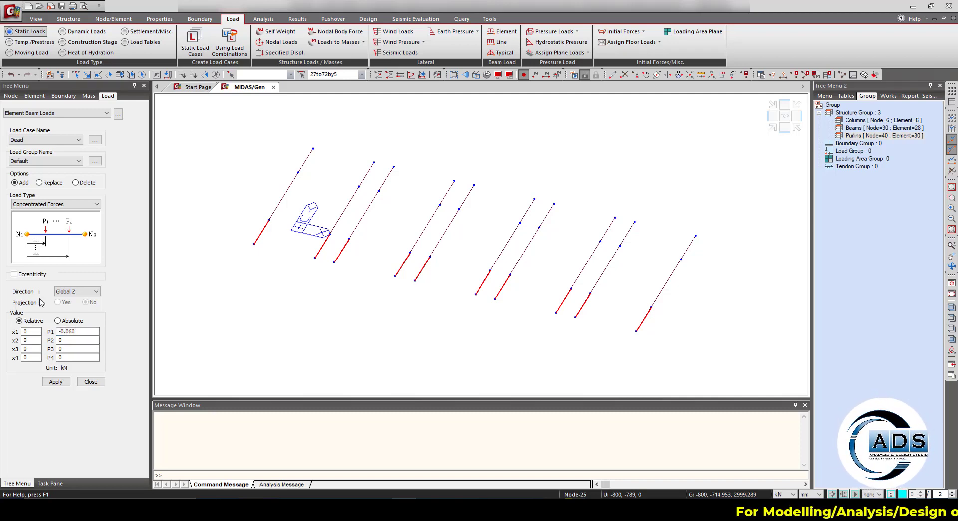
pyautogui.click(94, 293)
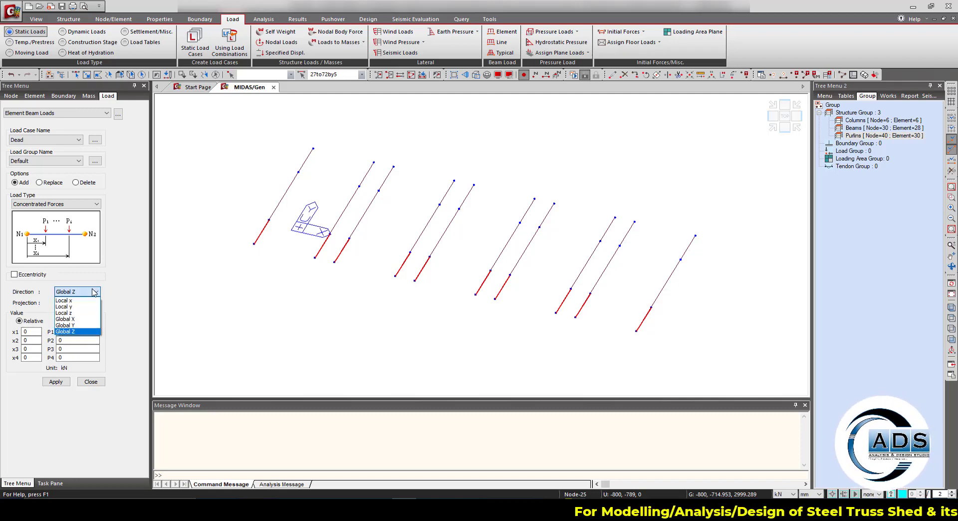
pyautogui.click(87, 293)
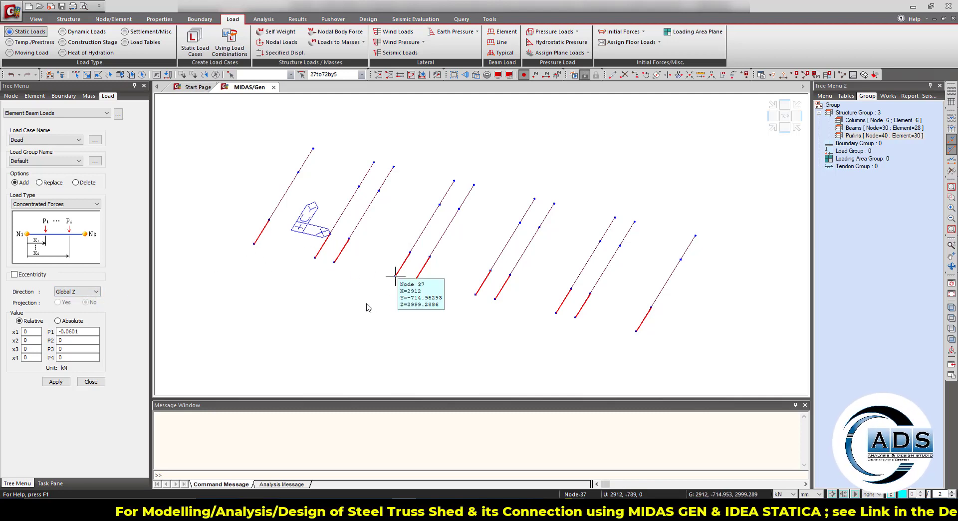
pyautogui.click(90, 331)
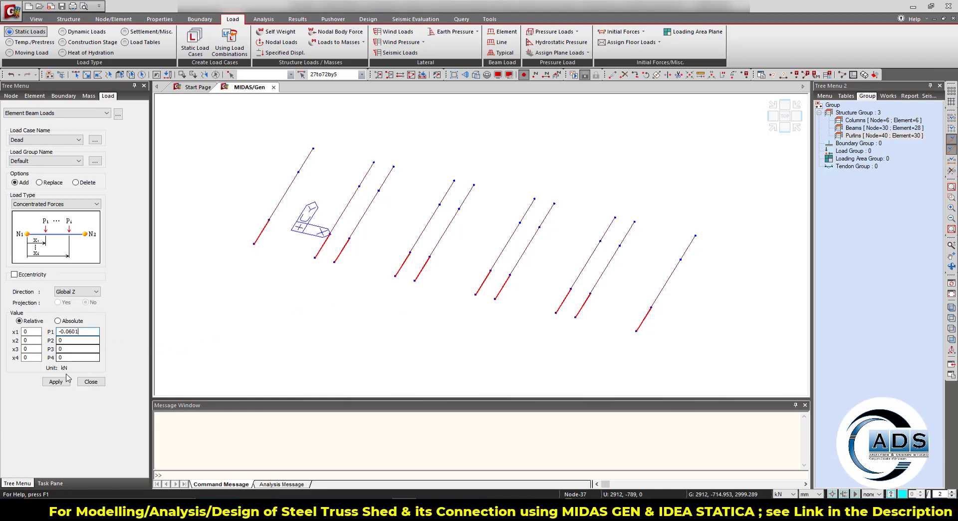
pyautogui.click(63, 381)
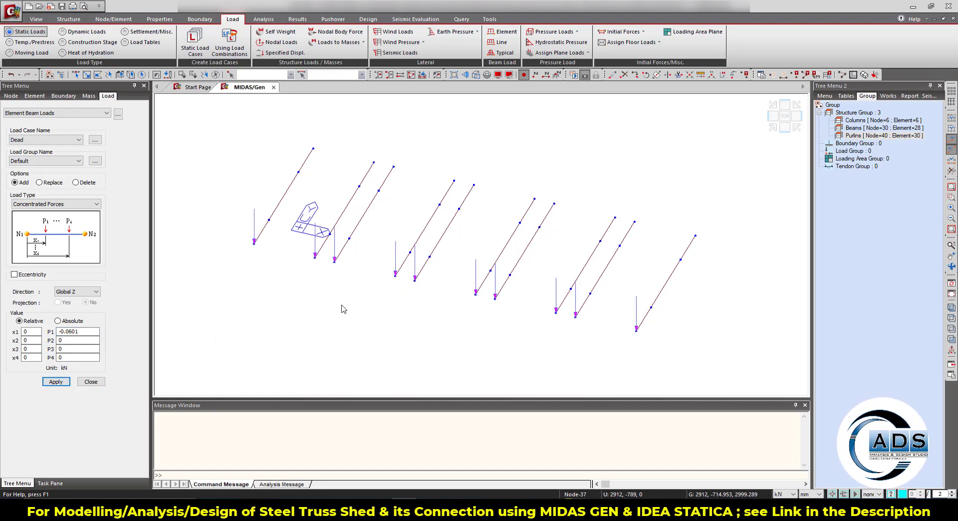
# Select the upper end segments of all purlins and apply the -0.0601 kN concentrated load at relative position 1
pyautogui.scroll(2, 393, 309)
pyautogui.moveTo(394, 309); pyautogui.dragTo(384, 328, button='middle')
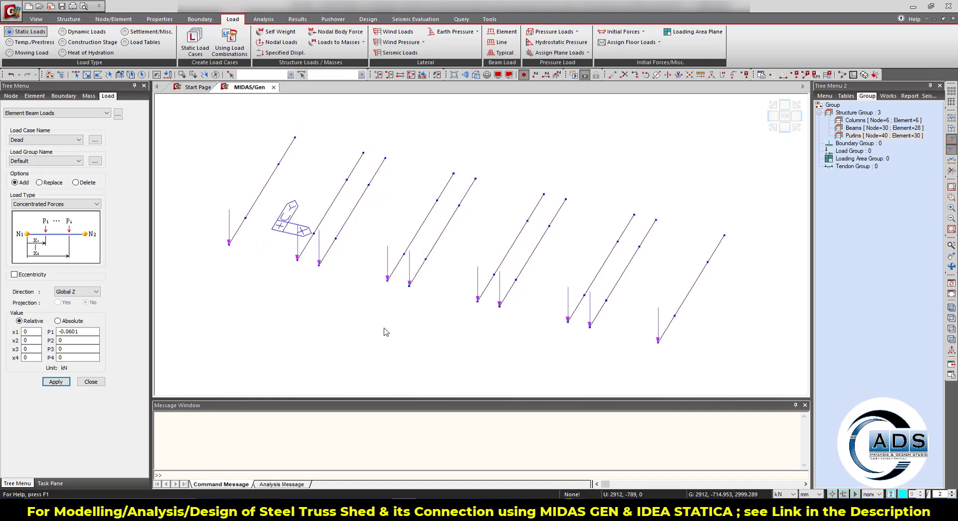
pyautogui.click(108, 75)
pyautogui.click(737, 249)
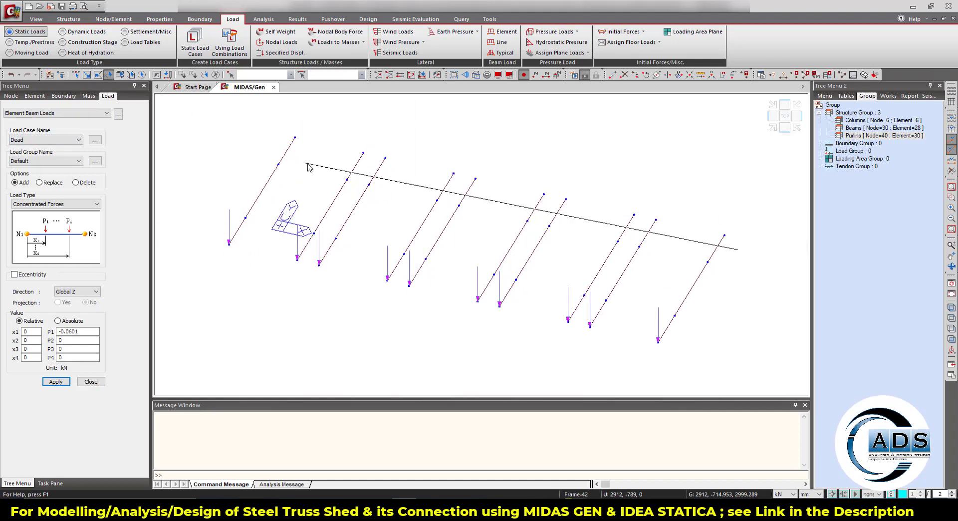
pyautogui.click(276, 148)
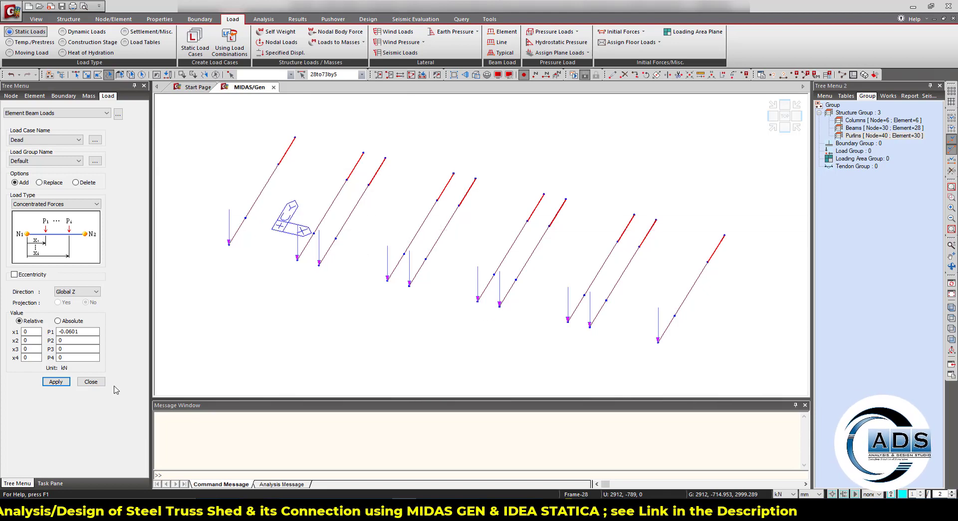
pyautogui.click(85, 331)
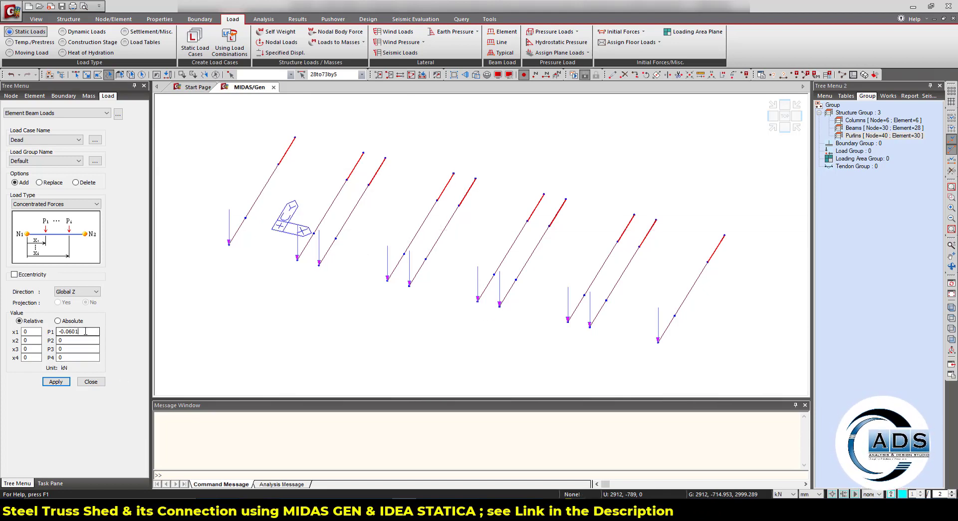
pyautogui.doubleClick(35, 331)
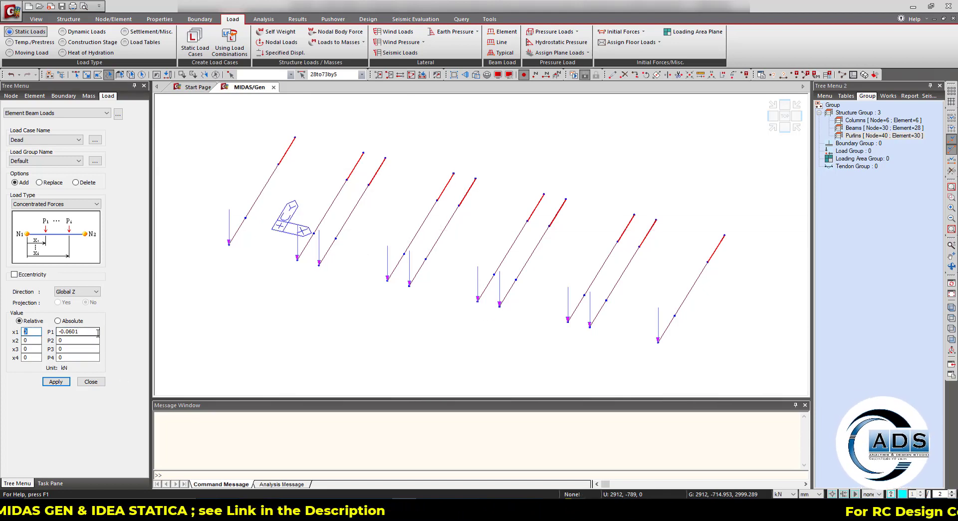
pyautogui.write('1')
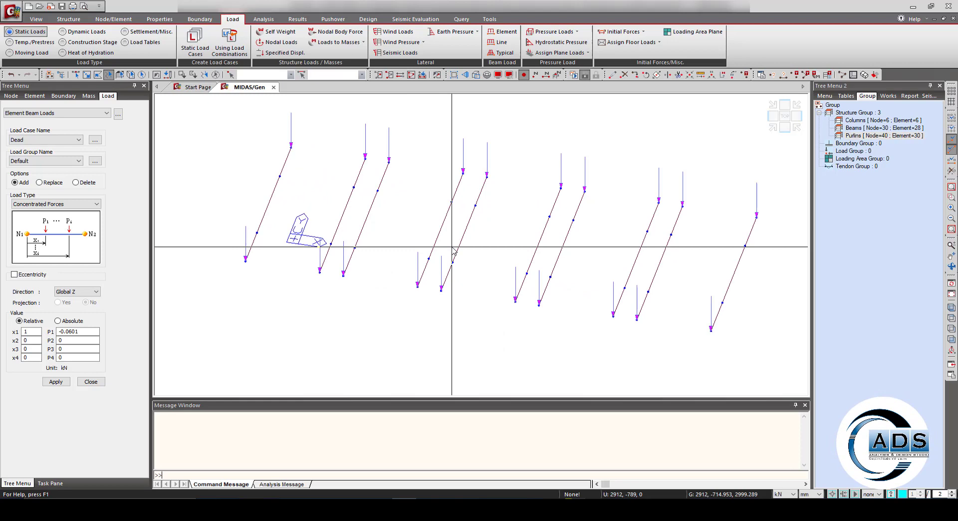
pyautogui.keyDown('ctrl'); pyautogui.moveTo(452, 248); pyautogui.dragTo(444, 244, button='middle'); pyautogui.keyUp('ctrl')
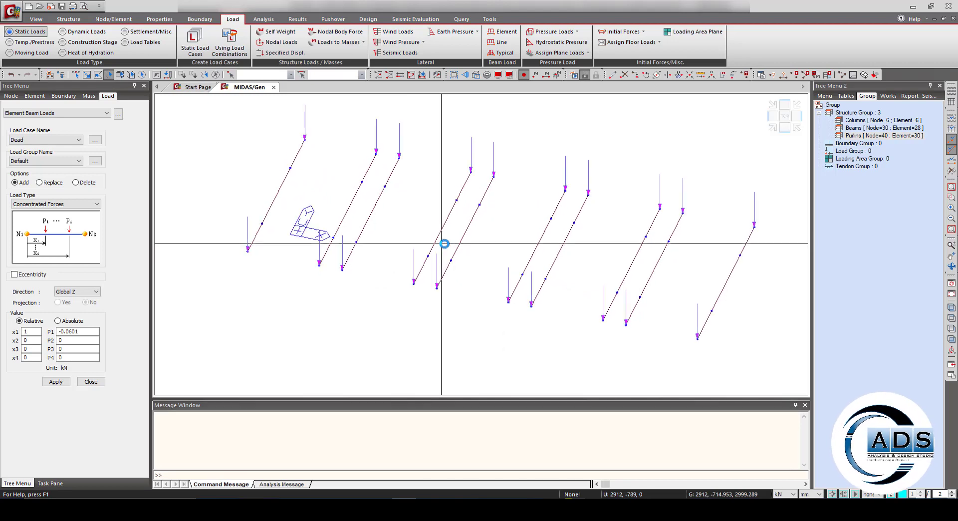
pyautogui.scroll(2, 414, 236)
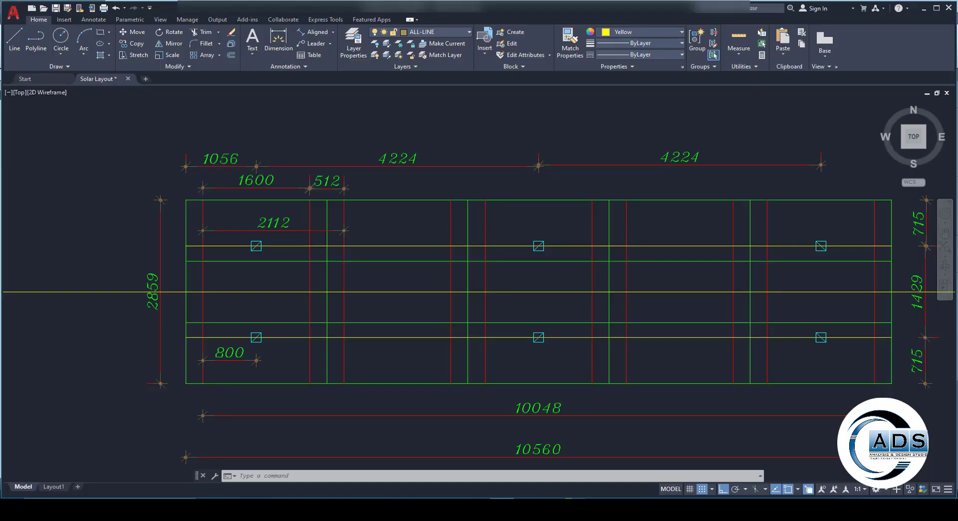
# Switch to the AutoCAD solar layout and delete the 789, 1577 and 789 dimensions above the side view's sloped line
pyautogui.scroll(-2, 488, 314)
pyautogui.moveTo(488, 314); pyautogui.dragTo(343, 279, button='middle')
pyautogui.moveTo(619, 299); pyautogui.dragTo(530, 329, button='middle')
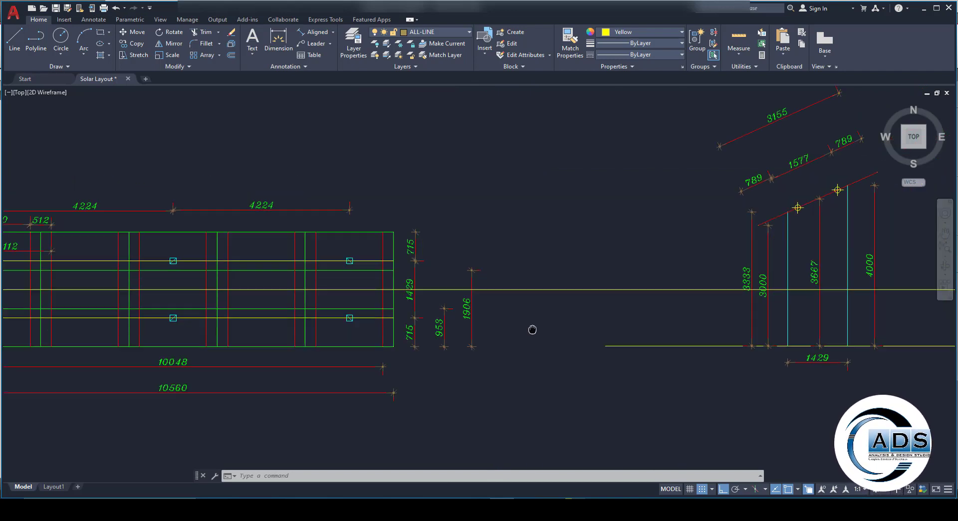
pyautogui.scroll(4, 588, 267)
pyautogui.moveTo(546, 268)
pyautogui.mouseDown(button='middle')
pyautogui.moveTo(580, 260)
pyautogui.moveTo(548, 237)
pyautogui.moveTo(520, 262)
pyautogui.mouseUp(button='middle')
pyautogui.click(565, 193)
pyautogui.click(447, 170)
pyautogui.press('Delete')
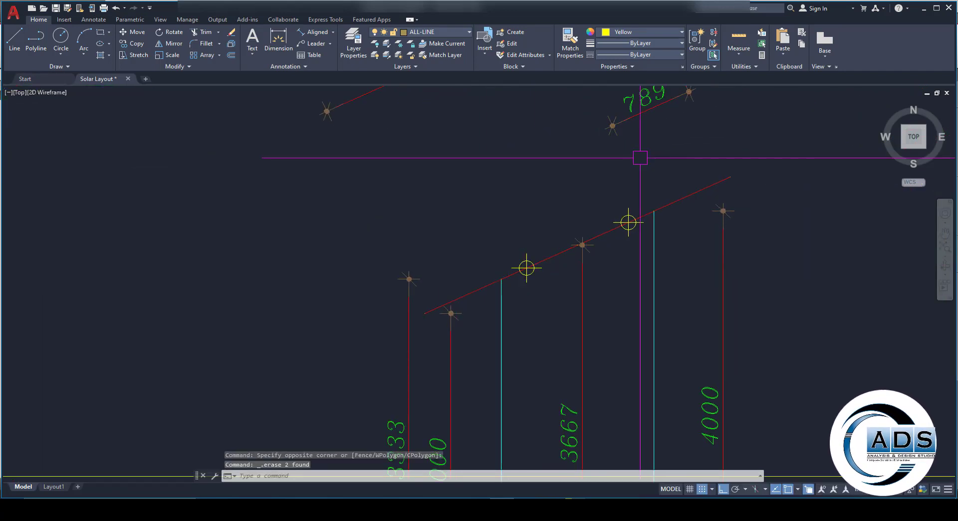
pyautogui.click(640, 157)
pyautogui.click(601, 103)
pyautogui.press('Delete')
# Add aligned dimensions from the sloped line's lower end to the first and to the second panel joint marker
pyautogui.click(317, 32)
pyautogui.click(424, 314)
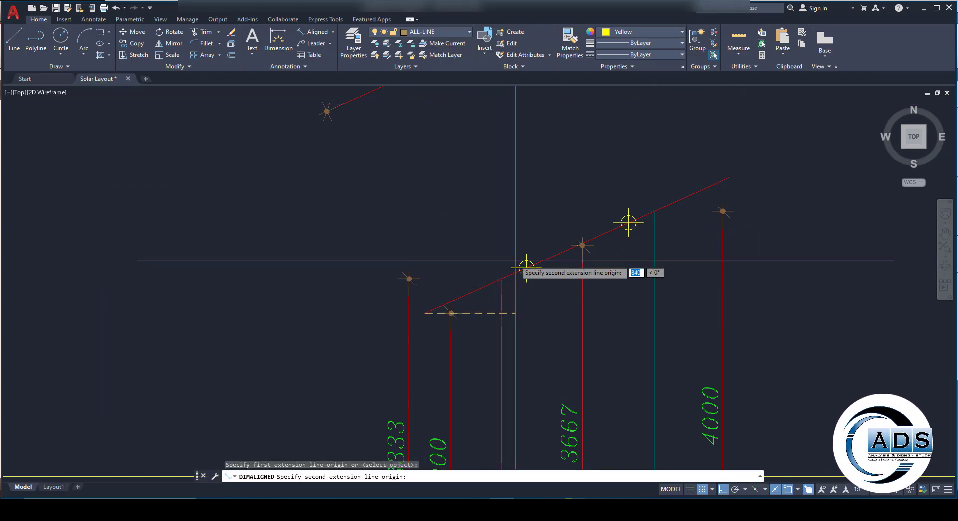
pyautogui.click(526, 268)
pyautogui.click(490, 197)
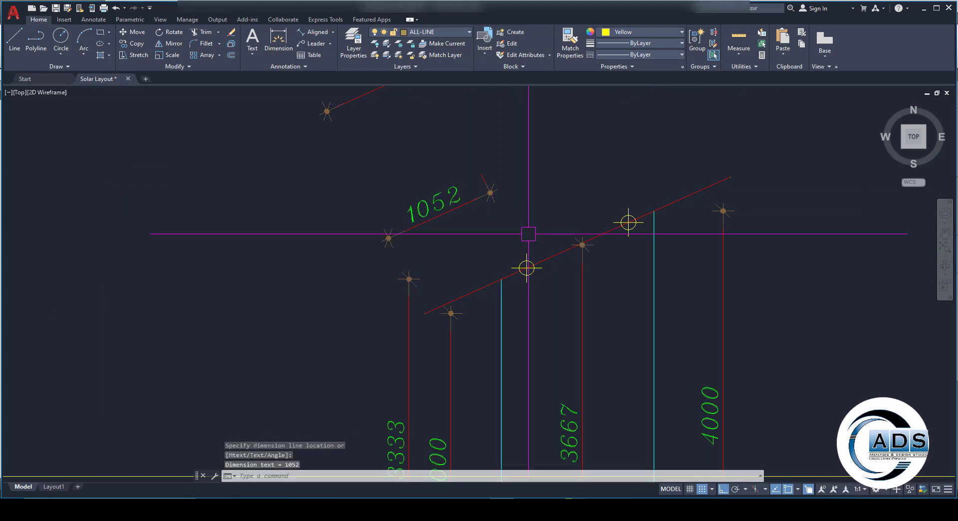
pyautogui.moveTo(496, 271); pyautogui.dragTo(449, 310, button='middle')
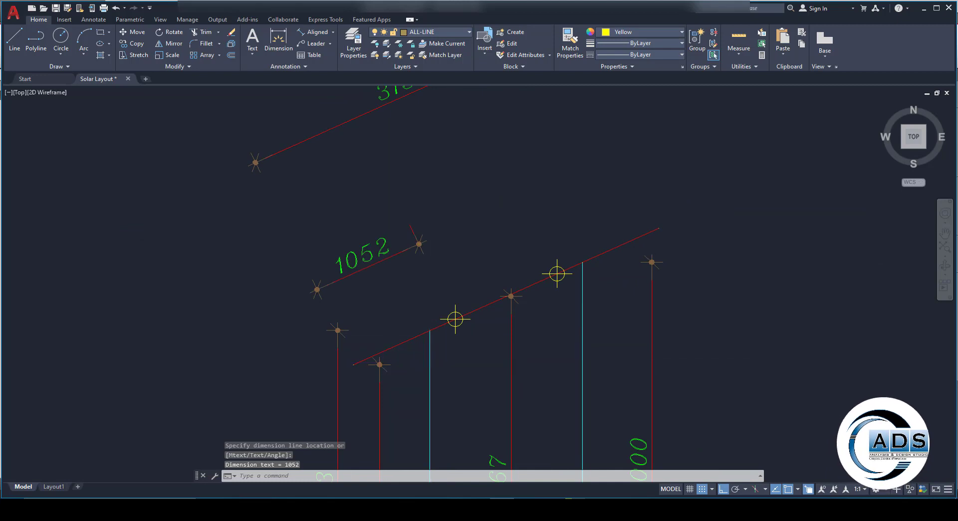
pyautogui.press('Return')
pyautogui.click(353, 364)
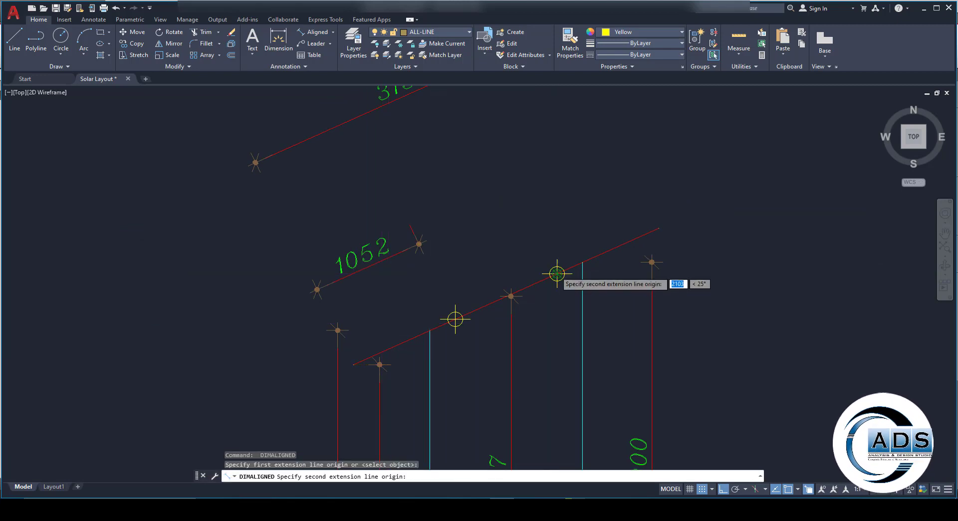
pyautogui.click(557, 274)
pyautogui.click(443, 171)
pyautogui.scroll(-3, 367, 273)
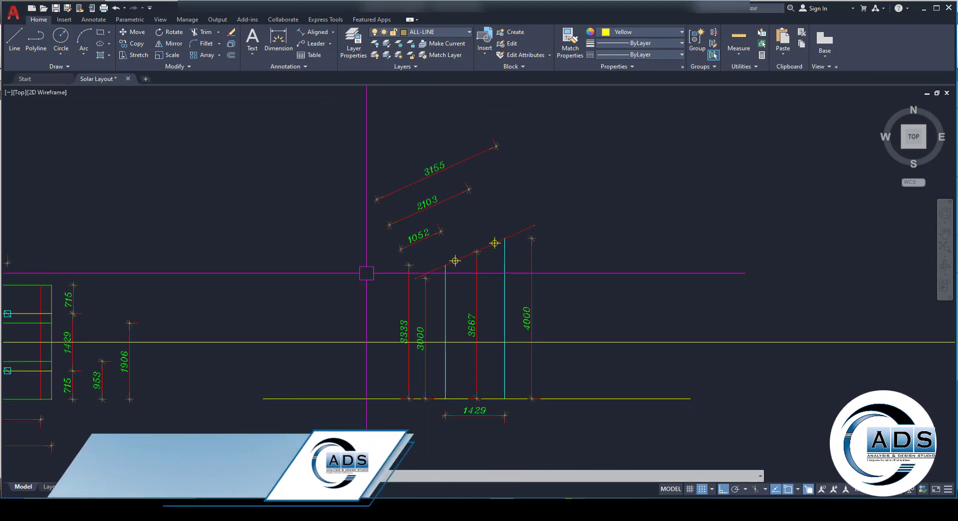
# Examine the panel joint distances in the plan and side view, and compare them with the purlin segments in midas Gen
pyautogui.scroll(2, 164, 380)
pyautogui.moveTo(163, 380)
pyautogui.mouseDown(button='middle')
pyautogui.moveTo(331, 344)
pyautogui.moveTo(483, 348)
pyautogui.mouseUp(button='middle')
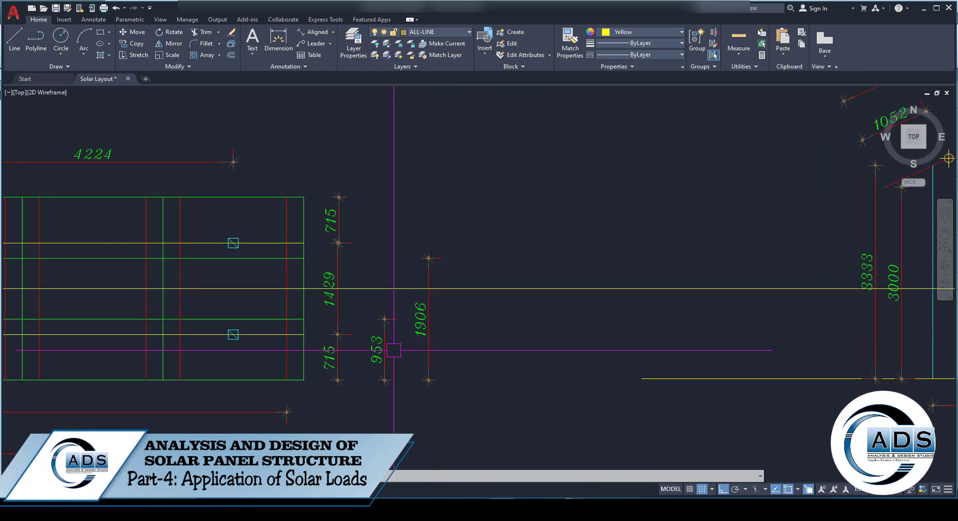
pyautogui.press('Escape')
pyautogui.moveTo(762, 214); pyautogui.dragTo(464, 297, button='middle')
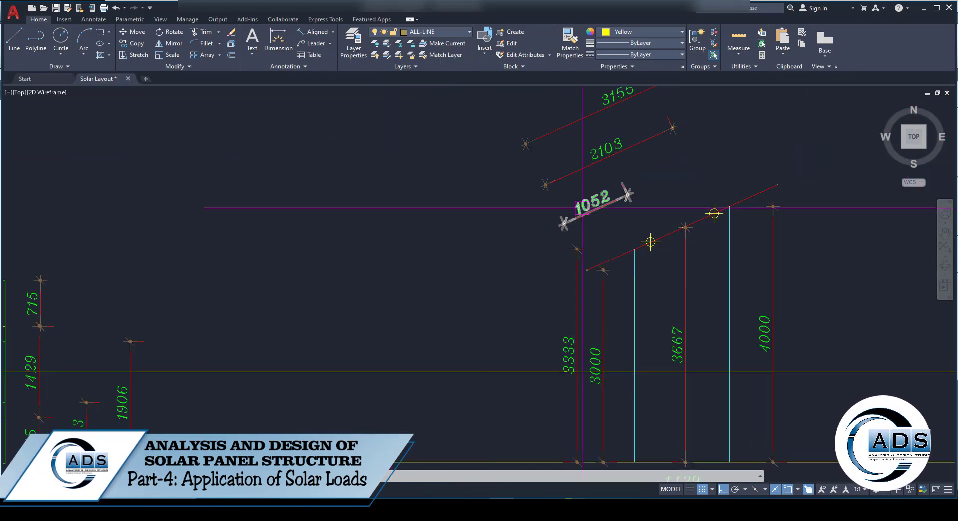
pyautogui.scroll(2, 597, 206)
pyautogui.moveTo(603, 207); pyautogui.dragTo(684, 215, button='middle')
pyautogui.scroll(-2, 560, 233)
pyautogui.moveTo(502, 509)
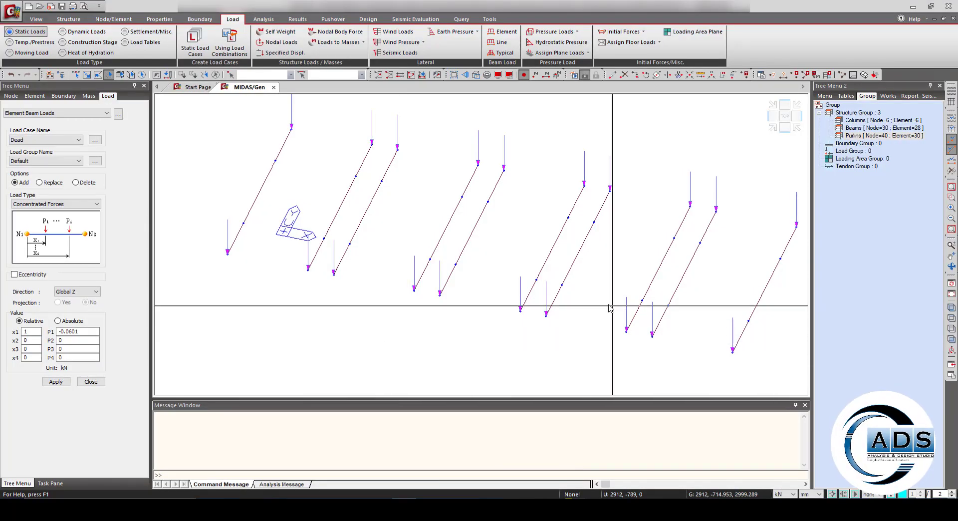
pyautogui.keyDown('ctrl'); pyautogui.moveTo(609, 305); pyautogui.dragTo(611, 308, button='middle'); pyautogui.keyUp('ctrl')
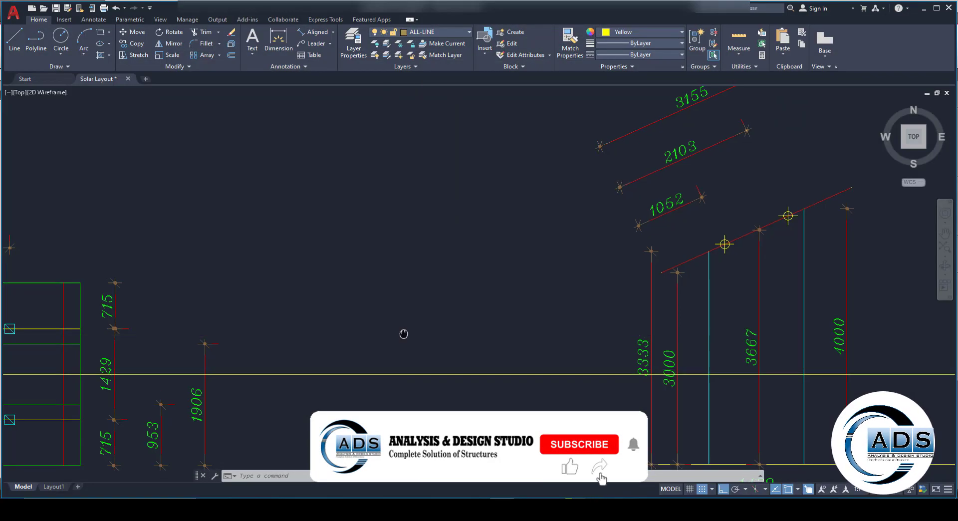
# Switch back to AutoCAD and delete the 1052 and 2103 dimensions above the side view's sloped line
pyautogui.moveTo(556, 299)
pyautogui.mouseDown(button='middle')
pyautogui.moveTo(607, 301)
pyautogui.moveTo(327, 348)
pyautogui.mouseUp(button='middle')
pyautogui.moveTo(661, 245); pyautogui.dragTo(183, 370, button='middle')
pyautogui.scroll(4, 478, 296)
pyautogui.press('Escape')
pyautogui.press('Escape')
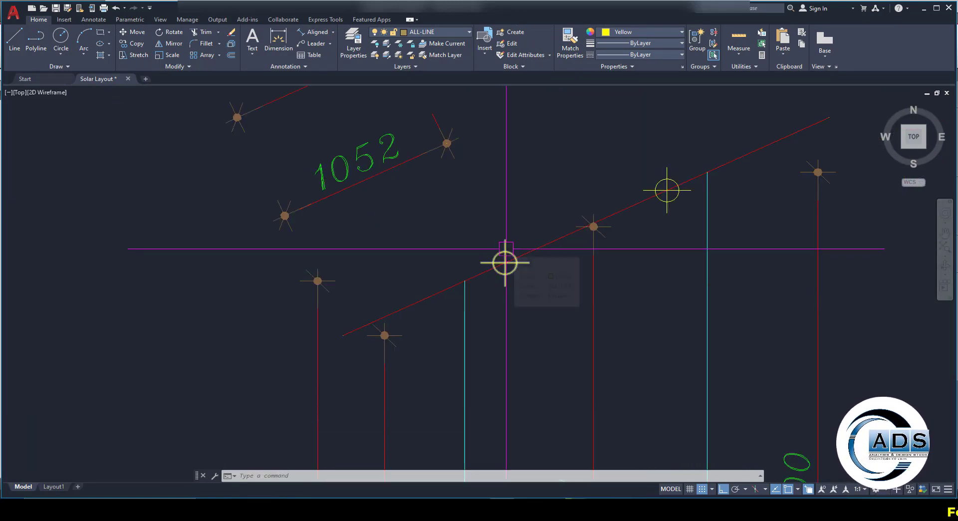
pyautogui.moveTo(502, 214); pyautogui.dragTo(417, 271, button='middle')
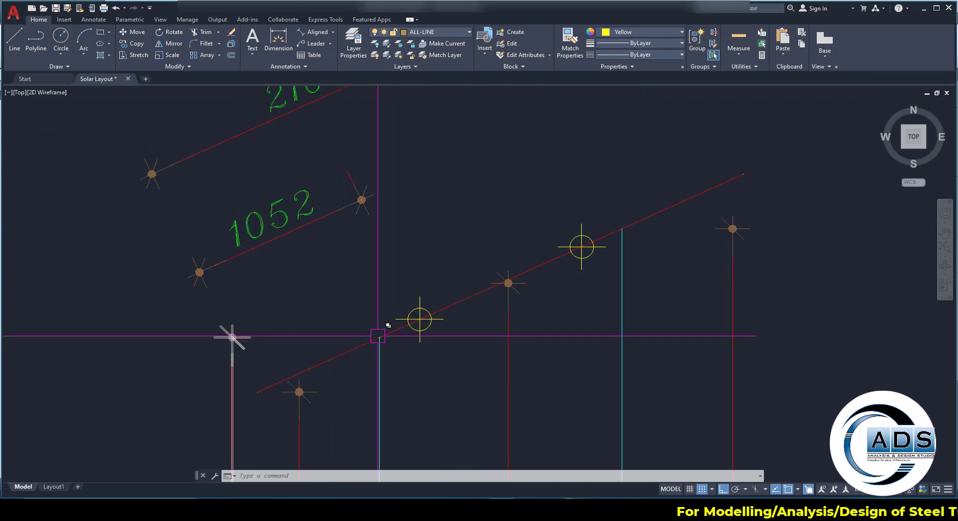
pyautogui.click(347, 231)
pyautogui.click(321, 184)
pyautogui.press('Delete')
# Add an aligned dimension along the slope from the top of the shorter column to the first panel joint marker
pyautogui.moveTo(321, 184); pyautogui.dragTo(352, 192, button='middle')
pyautogui.click(320, 33)
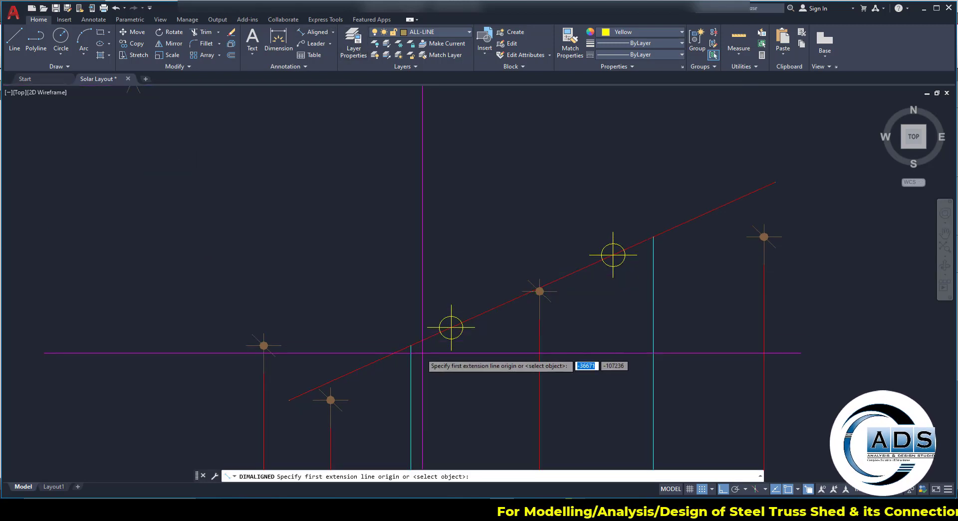
pyautogui.click(411, 345)
pyautogui.click(435, 325)
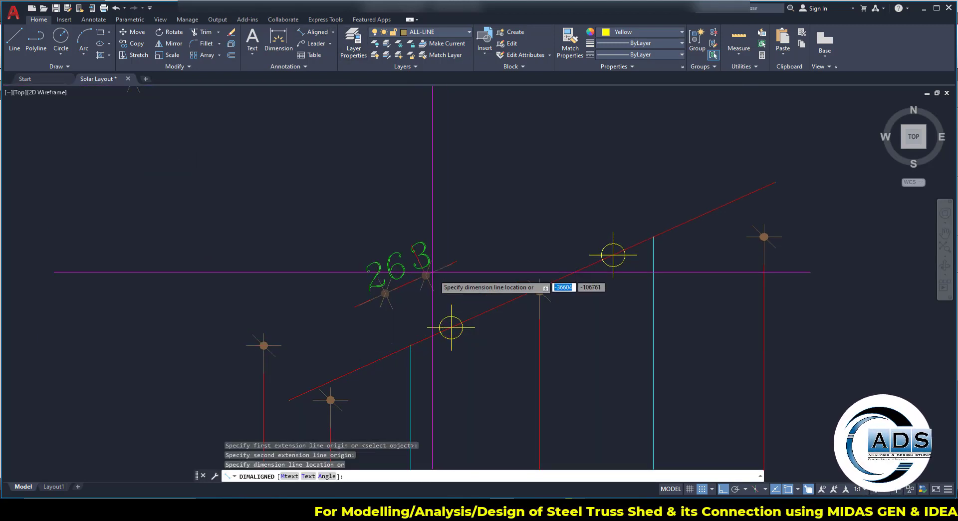
pyautogui.click(428, 262)
# Add an aligned dimension along the slope from the top of the shorter column to the second panel joint marker
pyautogui.press('Return')
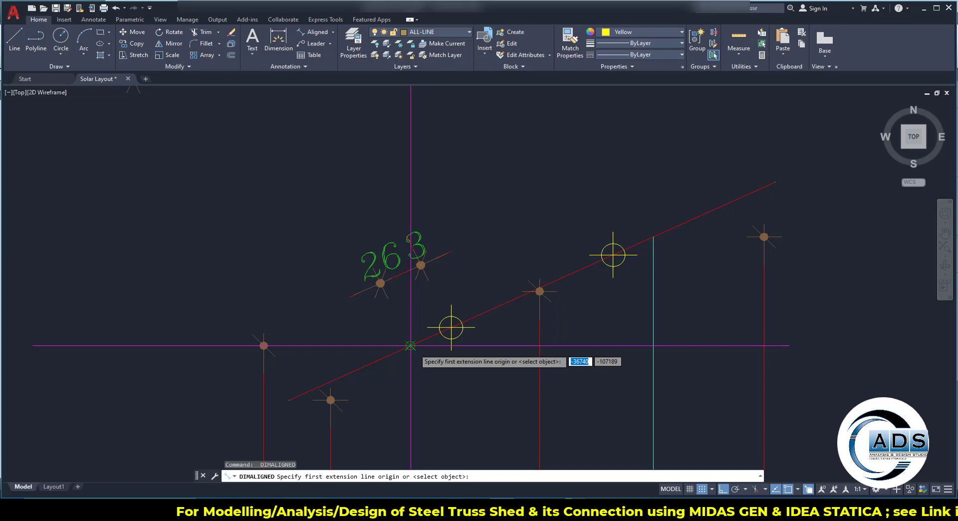
pyautogui.click(411, 345)
pyautogui.click(614, 256)
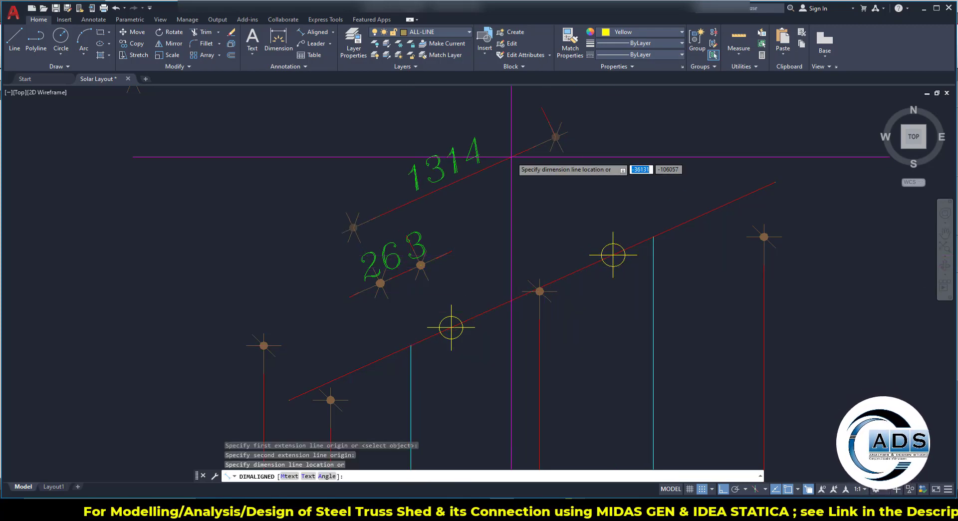
pyautogui.click(490, 133)
pyautogui.scroll(-3, 553, 217)
pyautogui.moveTo(553, 216); pyautogui.dragTo(567, 270, button='middle')
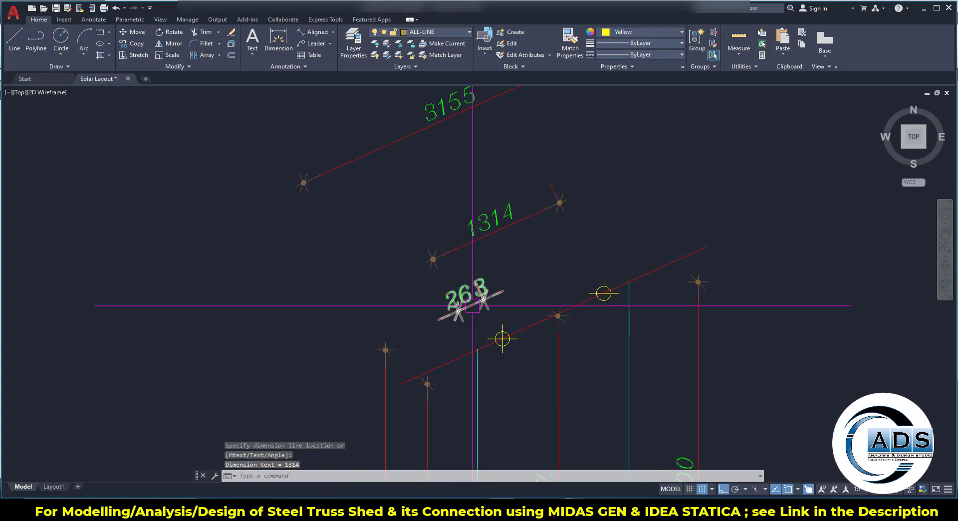
# Check the load per interior joint in the Excel dead load sheet, and switch back to midas Gen
pyautogui.press('Escape')
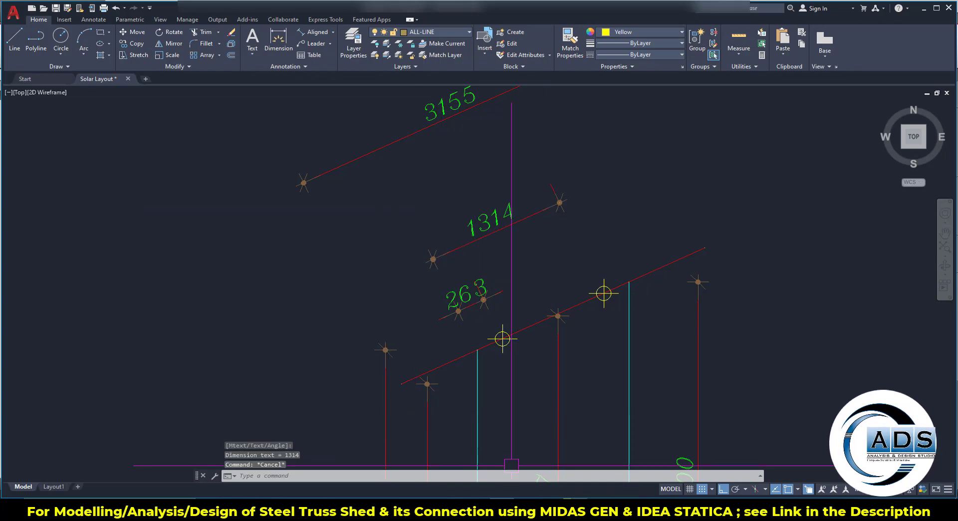
pyautogui.click(514, 509)
pyautogui.click(418, 389)
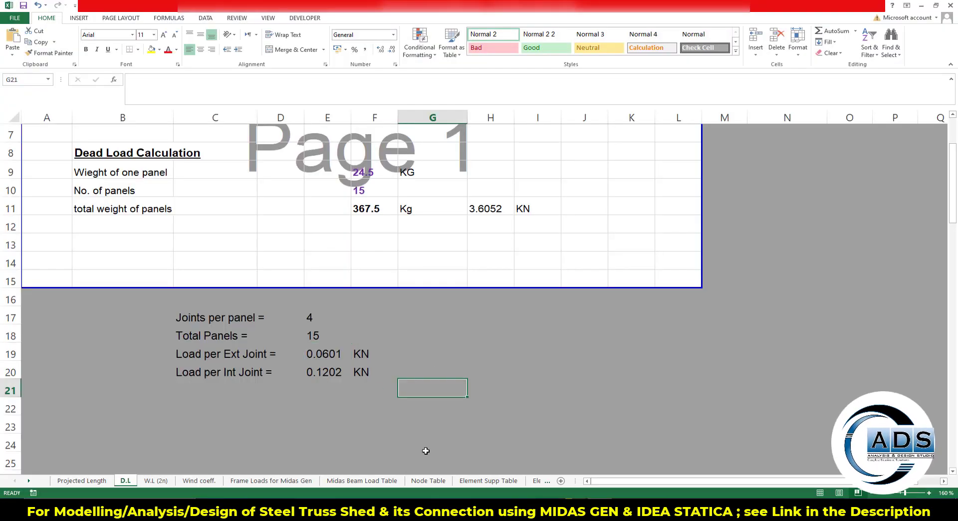
pyautogui.hotkey('alt', 'Tab')
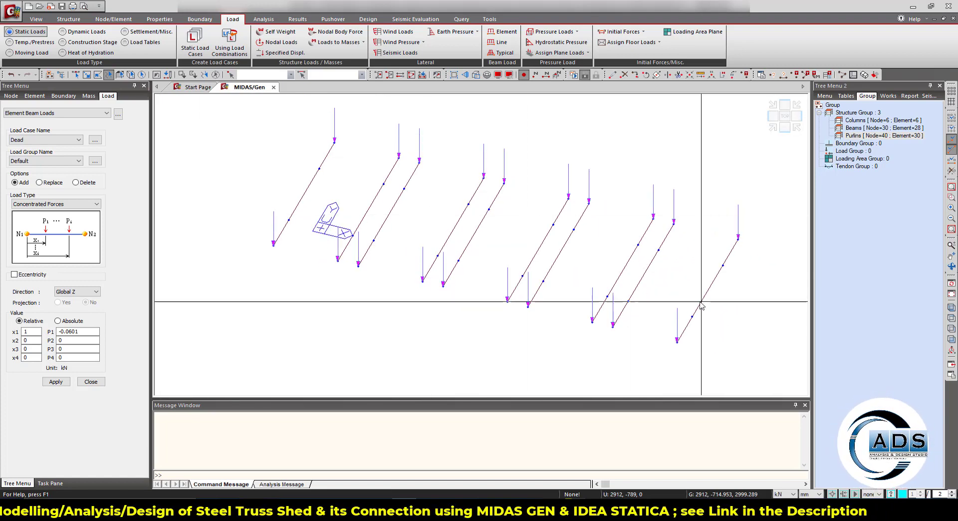
# Apply a Dead concentrated force of -0.0601*2 kN in Global Z at absolute distance 263 on the middle purlin segments, elements 24to69by5
pyautogui.click(288, 185)
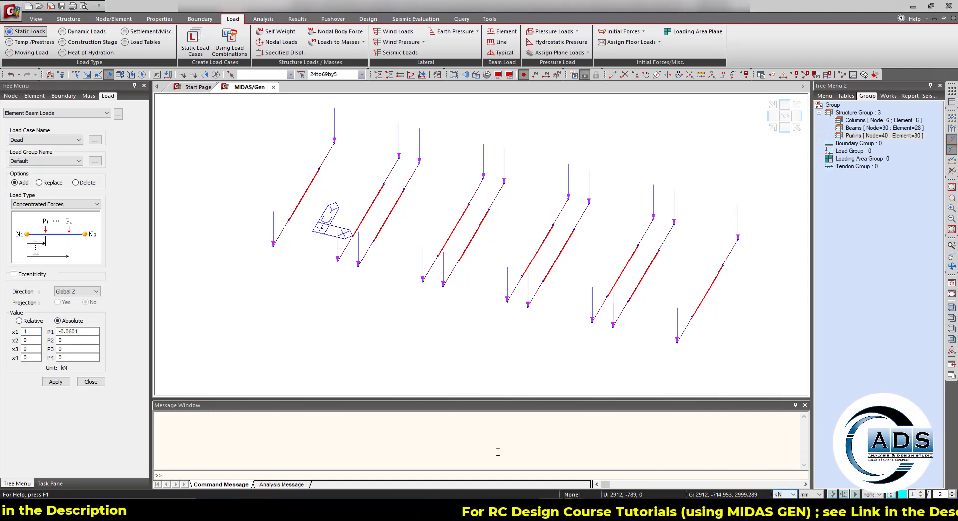
pyautogui.click(58, 340)
pyautogui.click(34, 333)
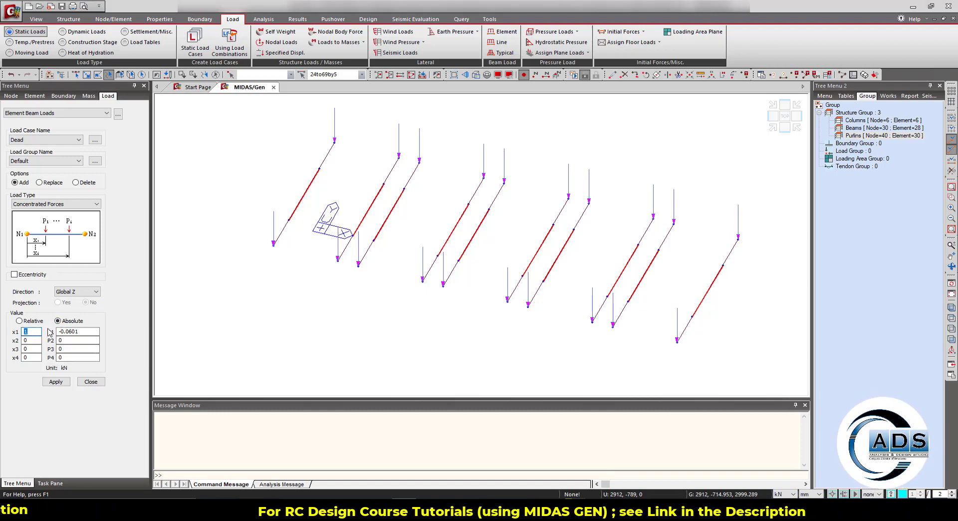
pyautogui.click(76, 341)
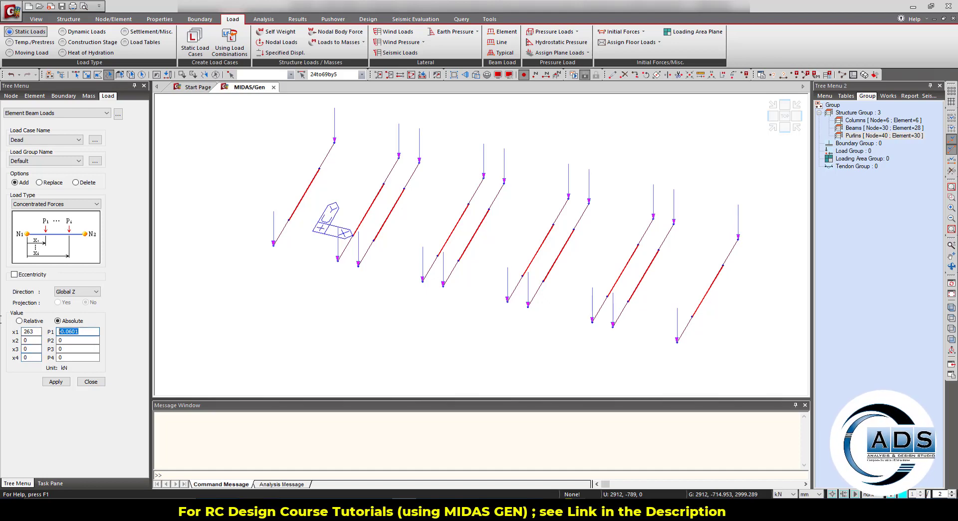
pyautogui.click(98, 332)
pyautogui.write('-0.0601')
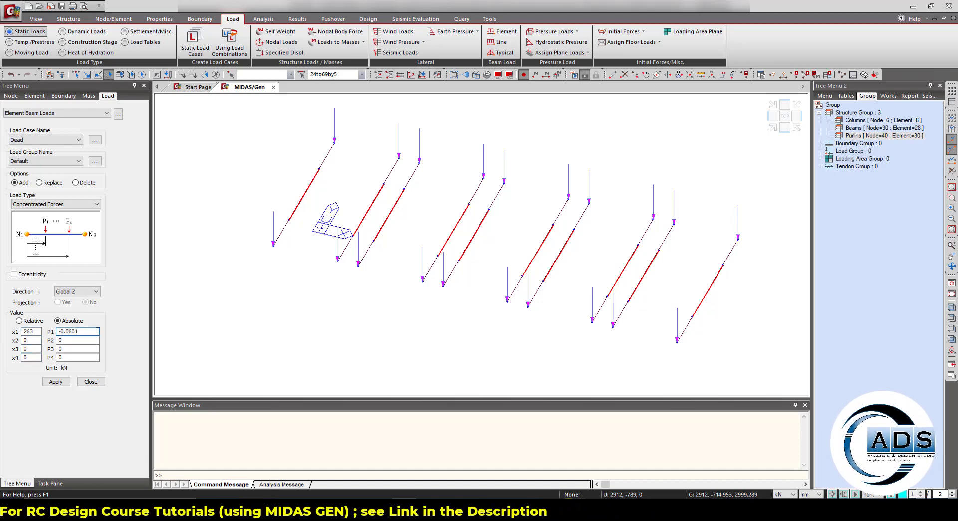
pyautogui.write('*2')
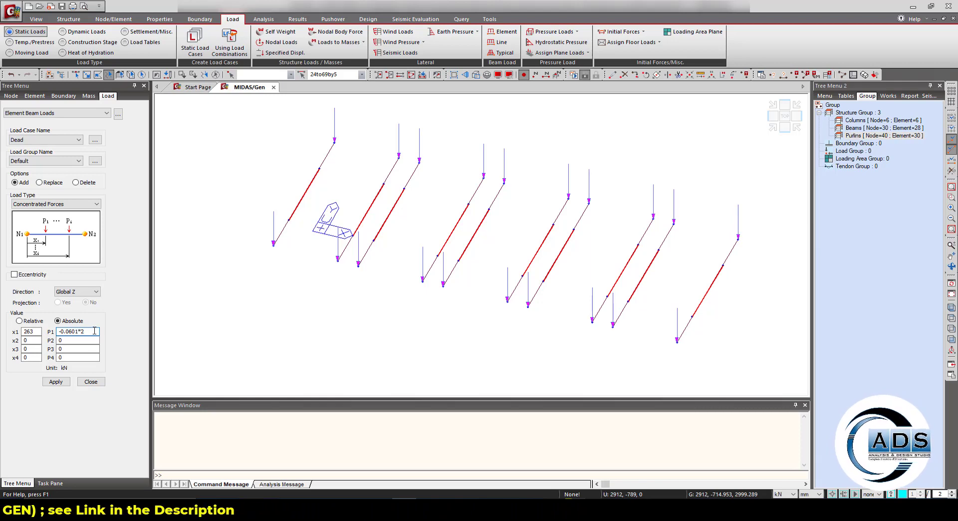
pyautogui.click(56, 382)
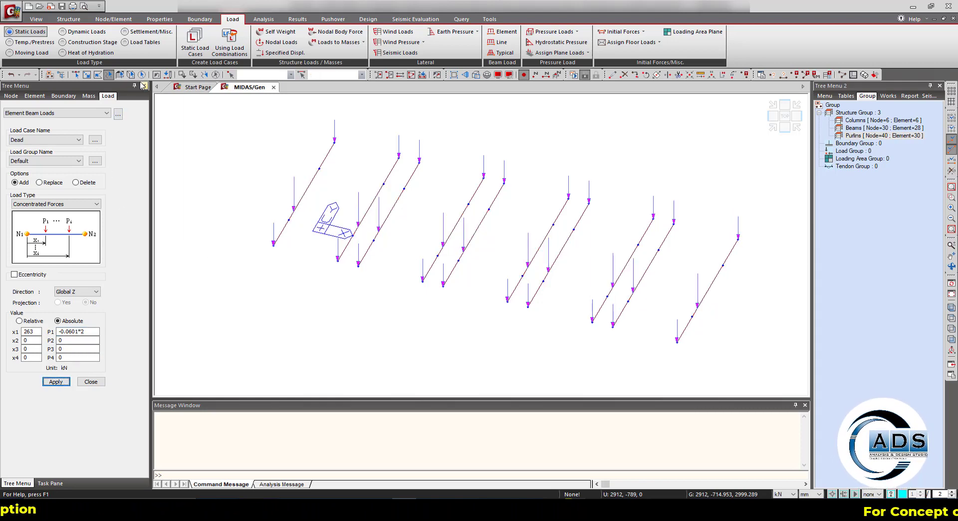
# Reselect the middle purlin segments and apply the same -0.0601*2 kN concentrated force at absolute distance 1314
pyautogui.click(157, 74)
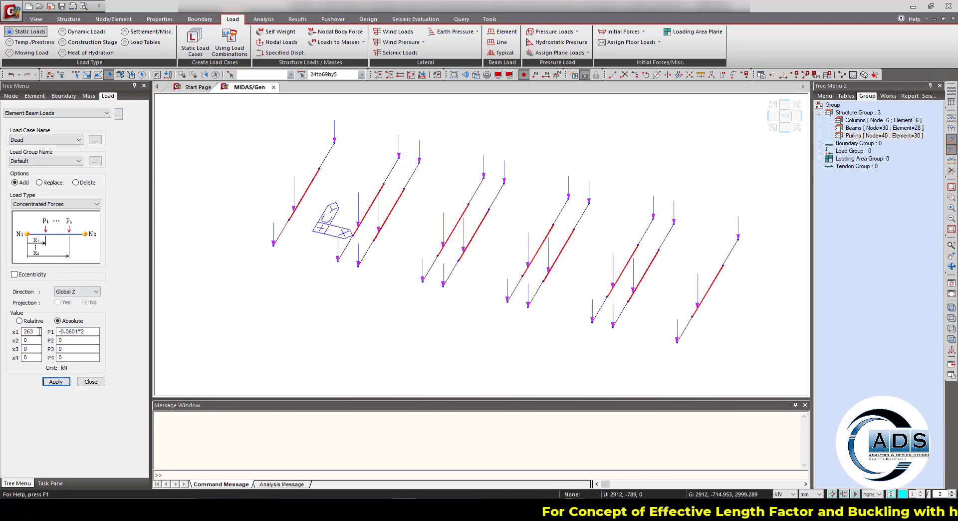
pyautogui.write('1314')
pyautogui.press('Tab')
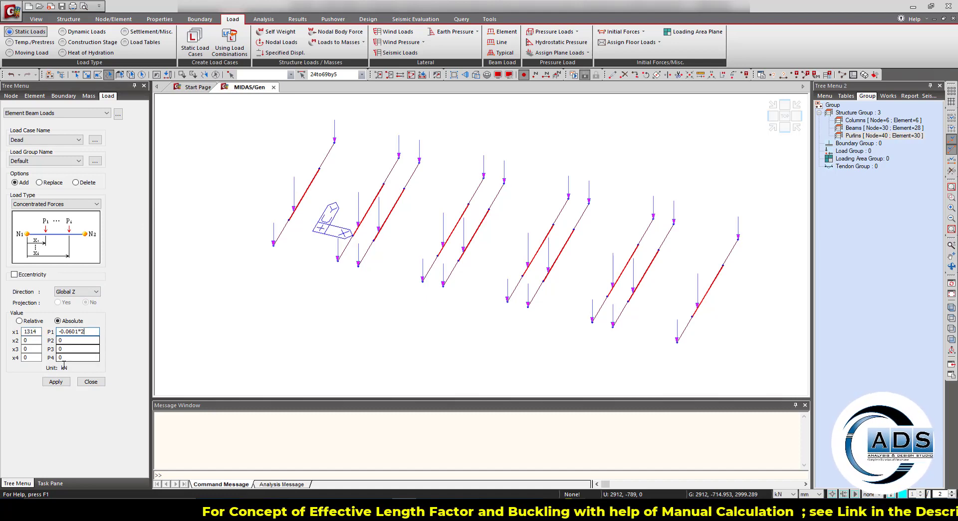
pyautogui.click(55, 383)
pyautogui.keyDown('ctrl'); pyautogui.moveTo(531, 312); pyautogui.dragTo(524, 220, button='middle'); pyautogui.keyUp('ctrl')
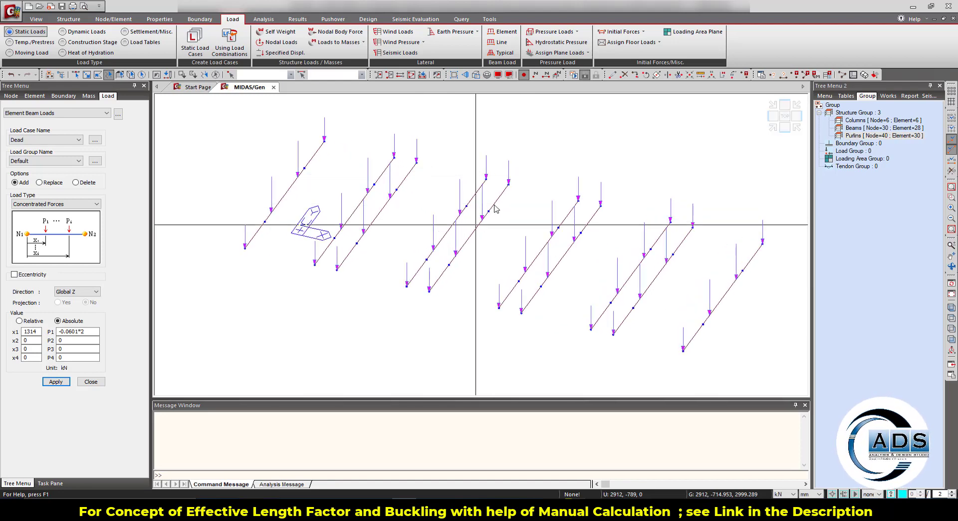
# Enable load values in the display settings with a fixed format of three decimal places
pyautogui.click(498, 74)
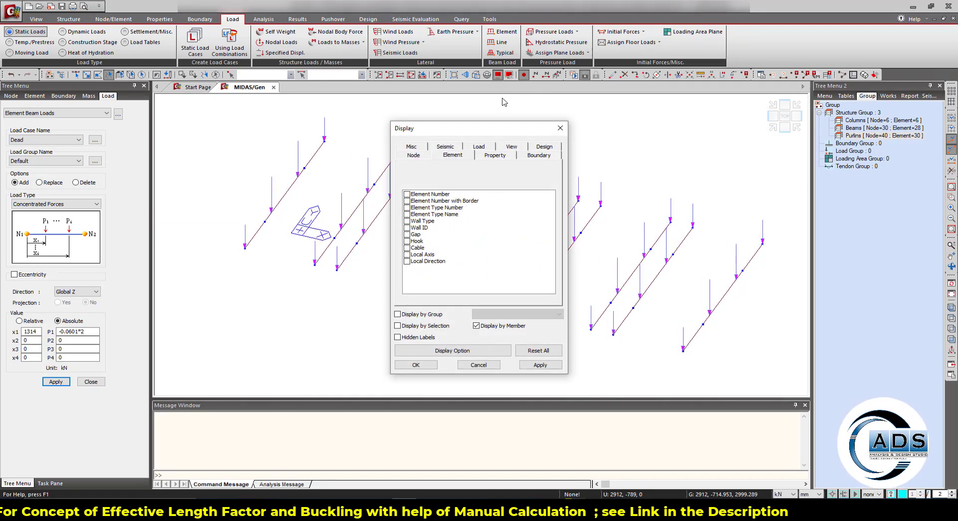
pyautogui.click(478, 146)
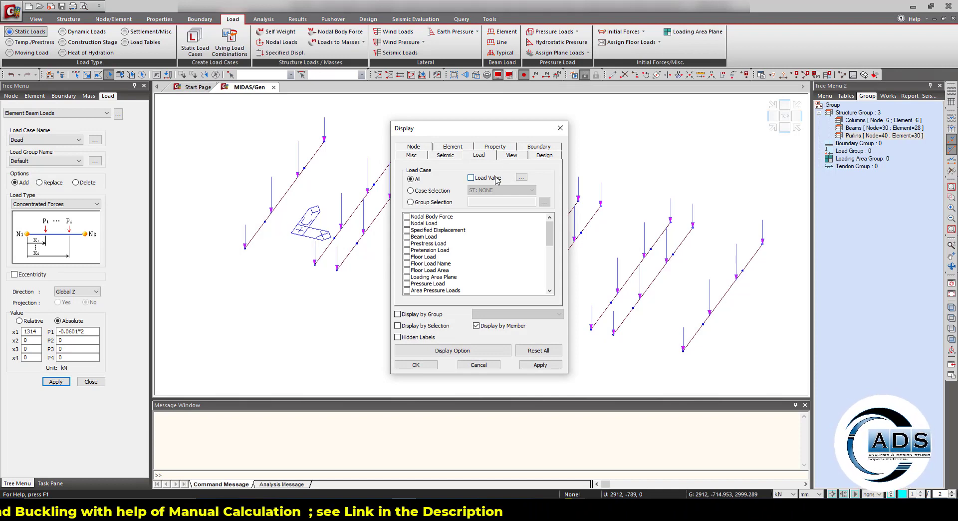
pyautogui.click(522, 177)
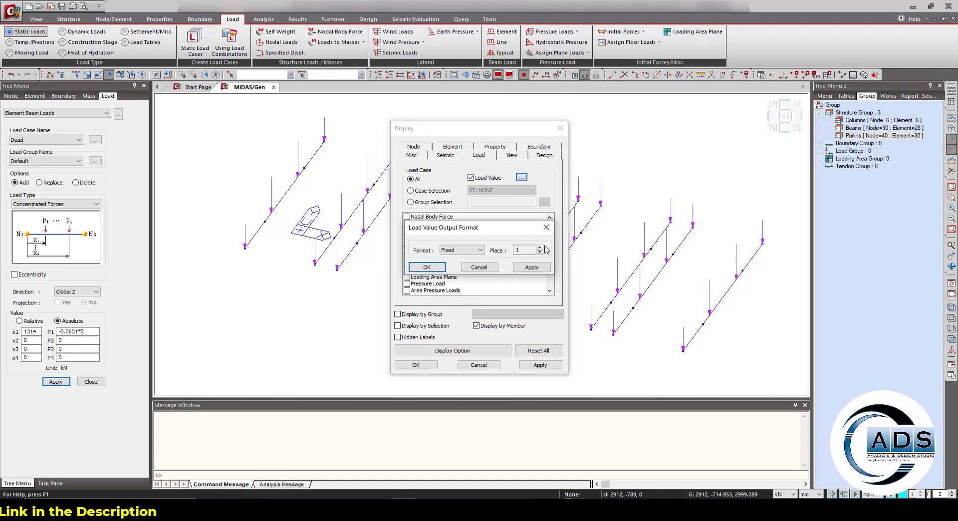
pyautogui.click(441, 267)
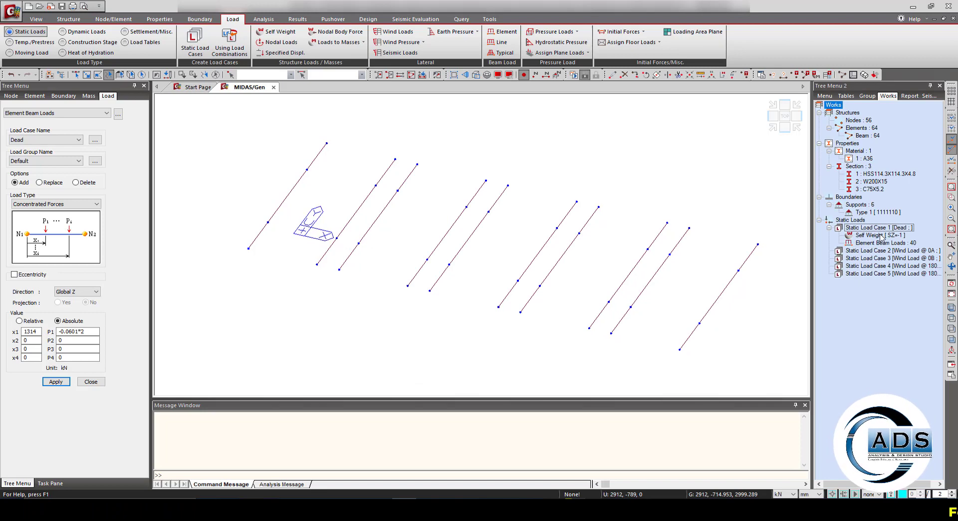
# Display the Dead load case's element beam loads, inspect their values along the purlins, and hide them again
pyautogui.rightClick(880, 250)
pyautogui.click(896, 264)
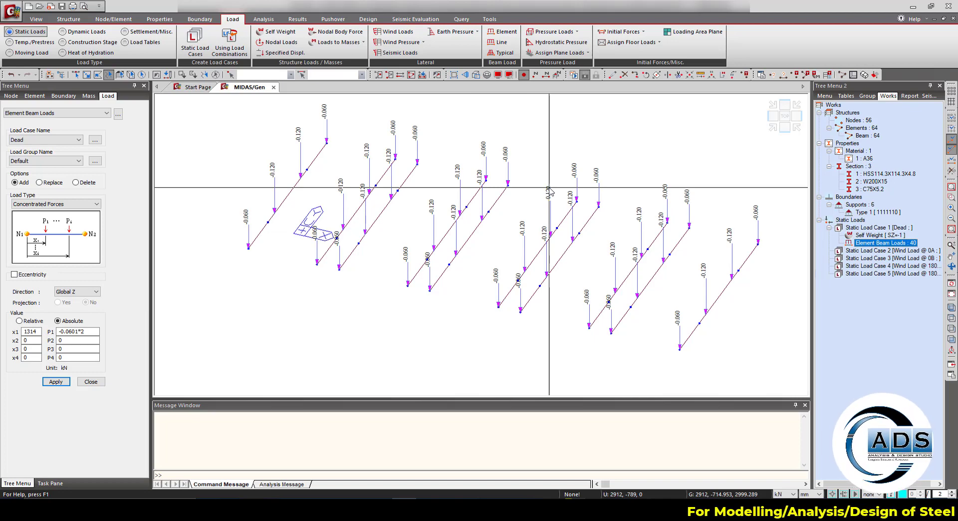
pyautogui.keyDown('ctrl'); pyautogui.moveTo(550, 188); pyautogui.dragTo(514, 216, button='middle'); pyautogui.keyUp('ctrl')
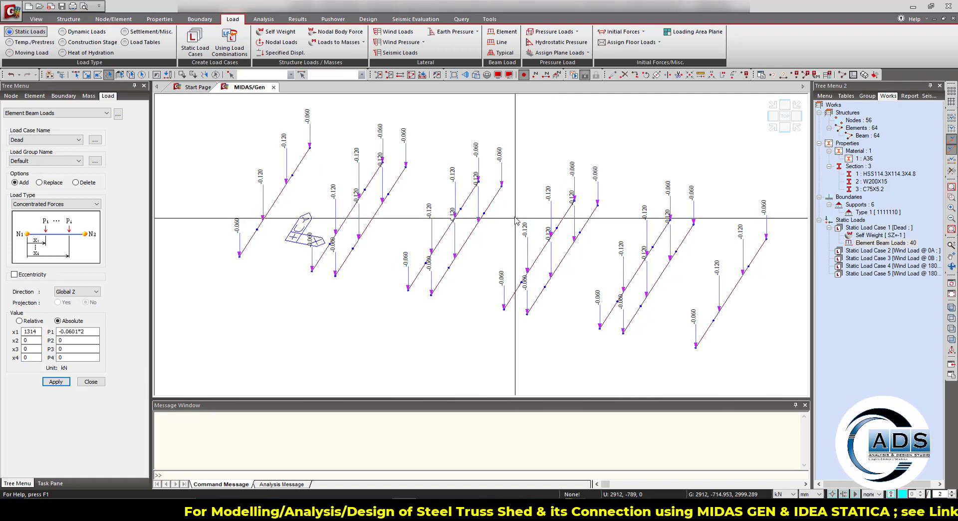
pyautogui.rightClick(878, 243)
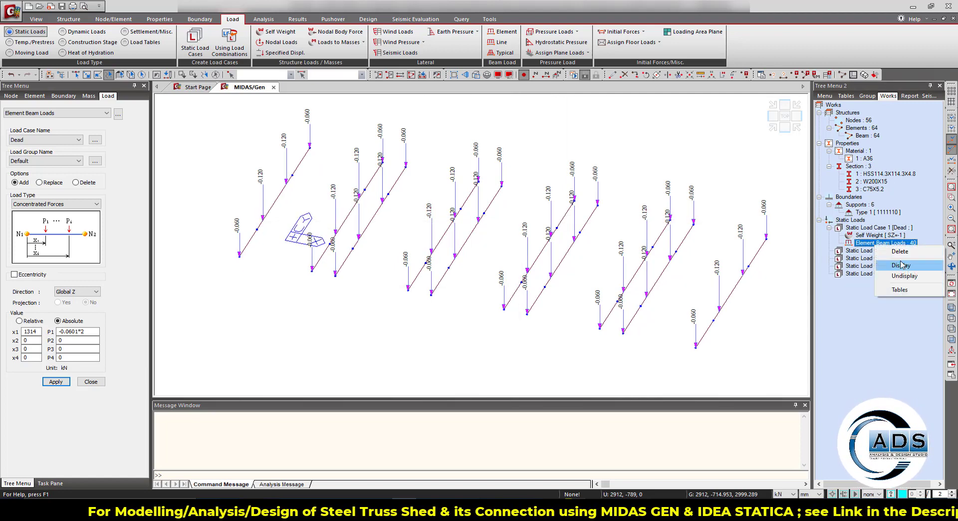
pyautogui.click(904, 276)
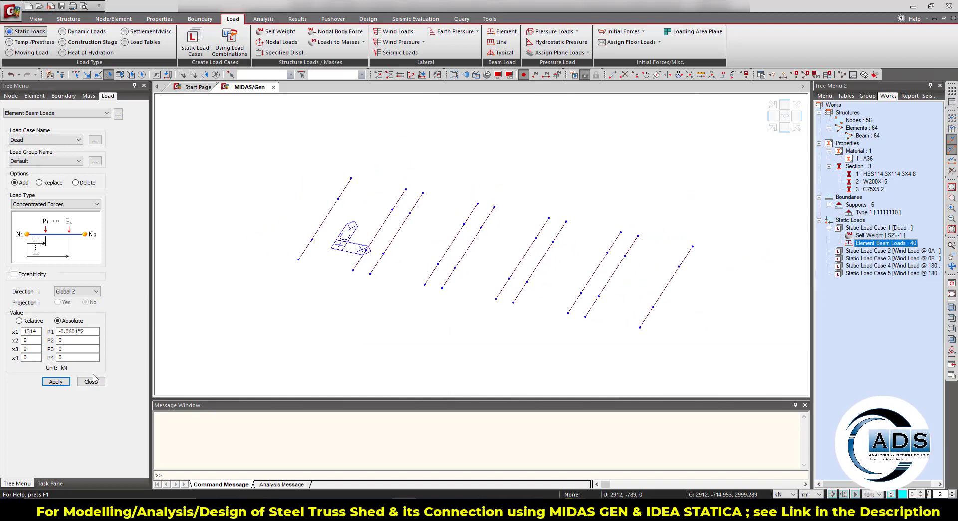
# Review the wind load tables on Excel's W.L (2n) sheet and the net pressure coefficients in the ASCE 7-16 PDF
pyautogui.click(499, 510)
pyautogui.click(534, 376)
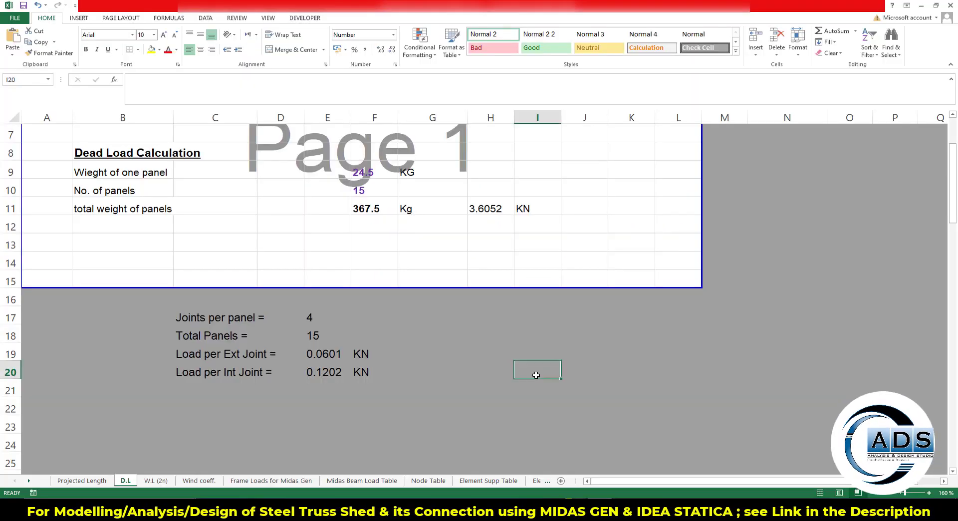
pyautogui.click(156, 485)
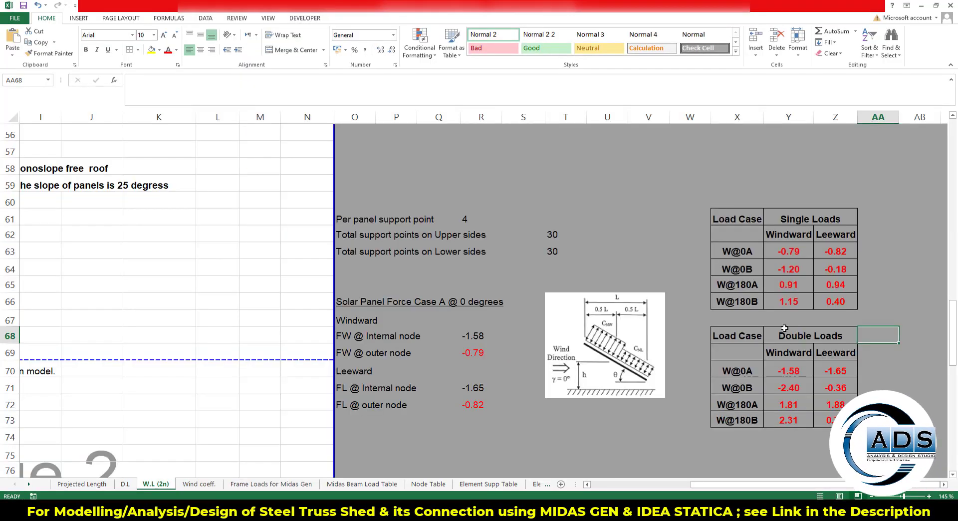
pyautogui.click(602, 510)
pyautogui.click(654, 457)
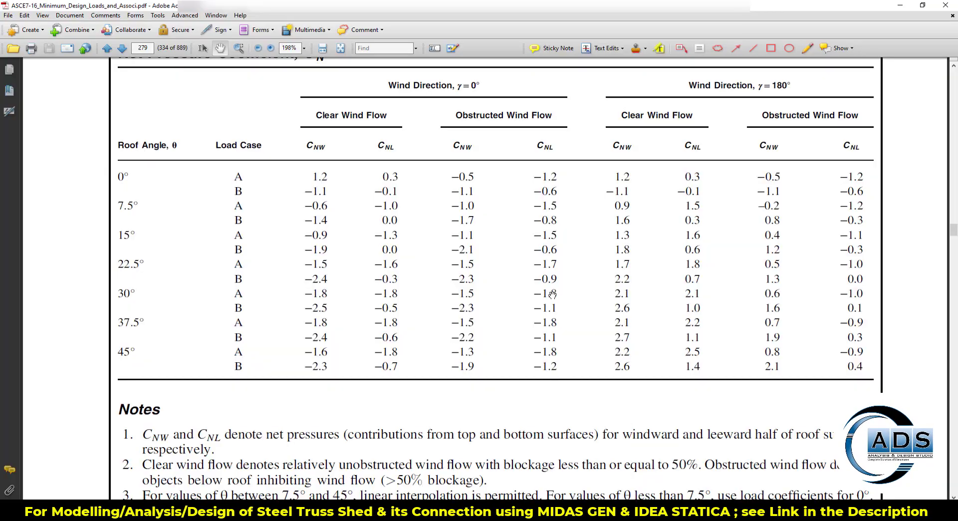
pyautogui.scroll(8, 552, 294)
pyautogui.scroll(2, 553, 295)
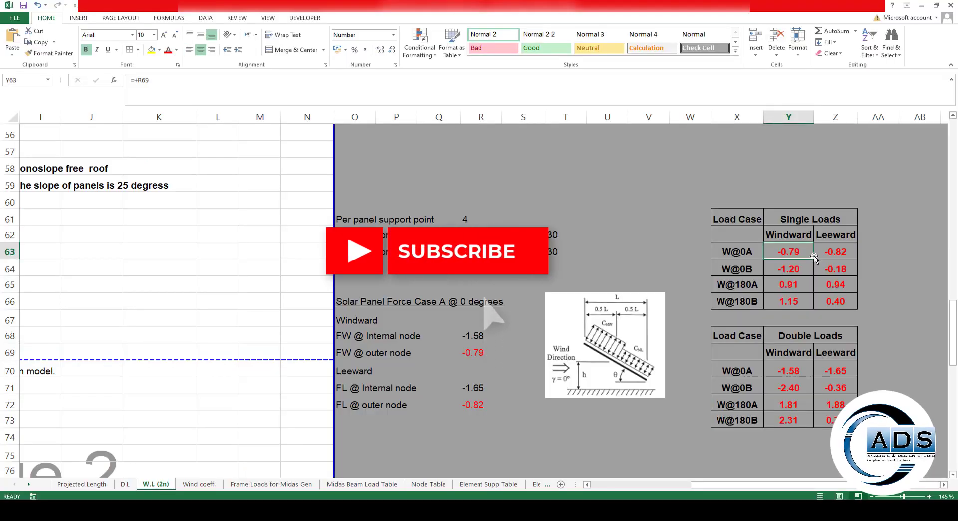
# Examine the windward single load for case W@0A on Excel's W.L (2n) sheet
pyautogui.click(873, 194)
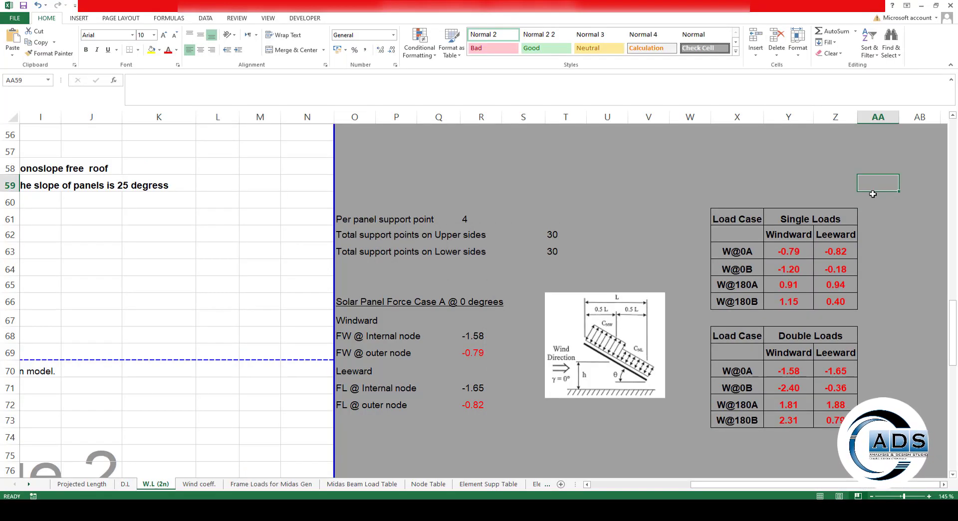
pyautogui.click(799, 246)
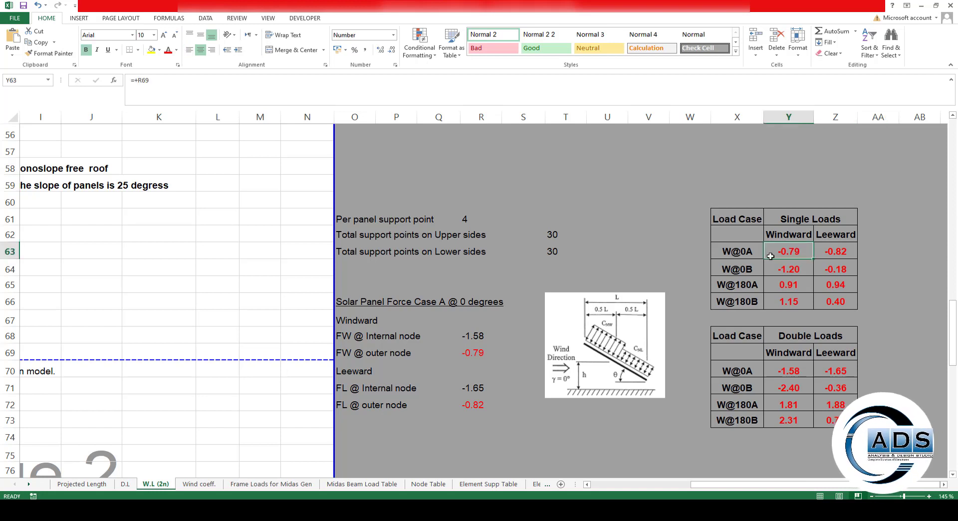
pyautogui.click(752, 254)
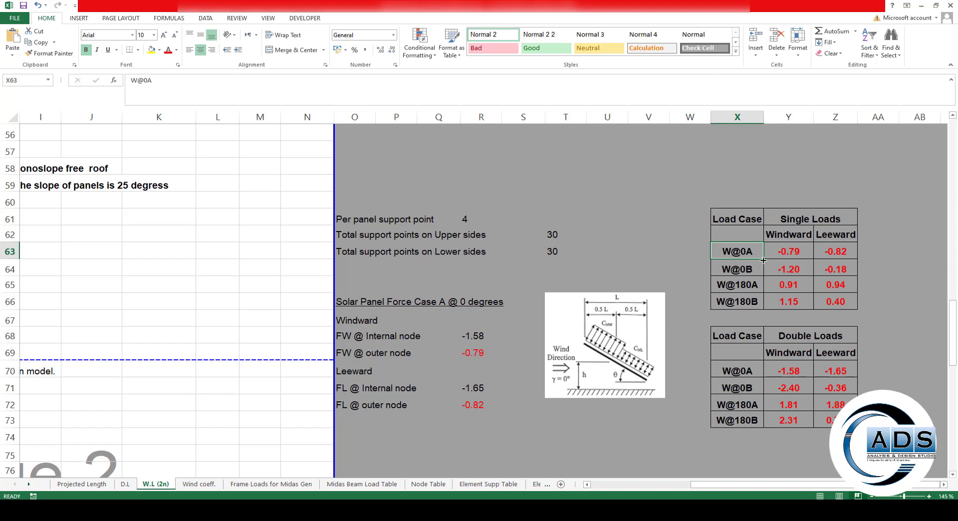
pyautogui.click(801, 247)
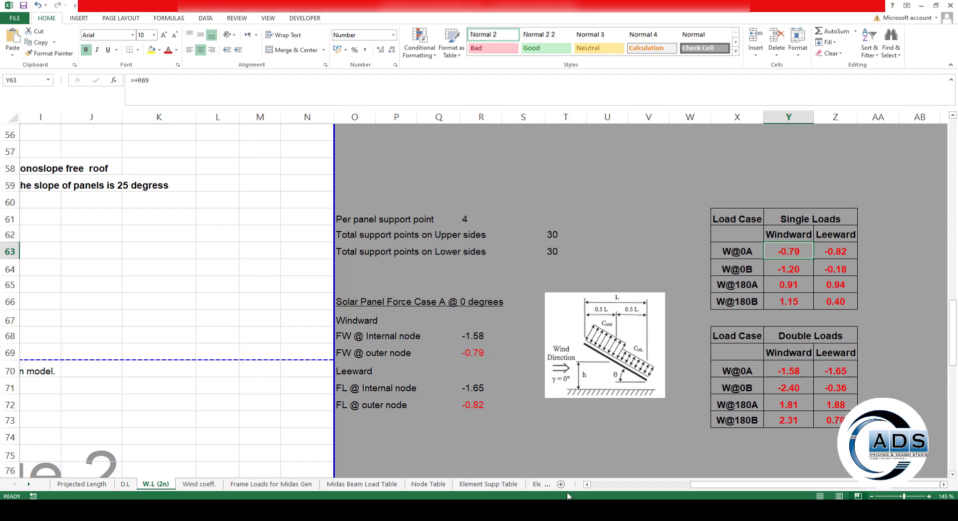
# Switch to midas Gen and select the purlins' upper end segments with the element list 28to73by5
pyautogui.hotkey('alt', 'Tab')
pyautogui.scroll(-4, 461, 300)
pyautogui.scroll(3, 450, 234)
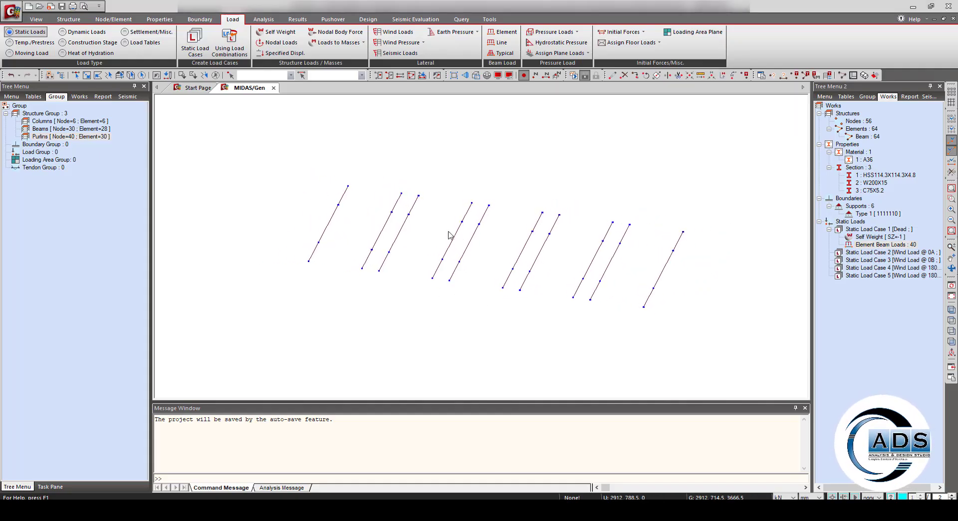
pyautogui.write('28to73by5')
pyautogui.press('Return')
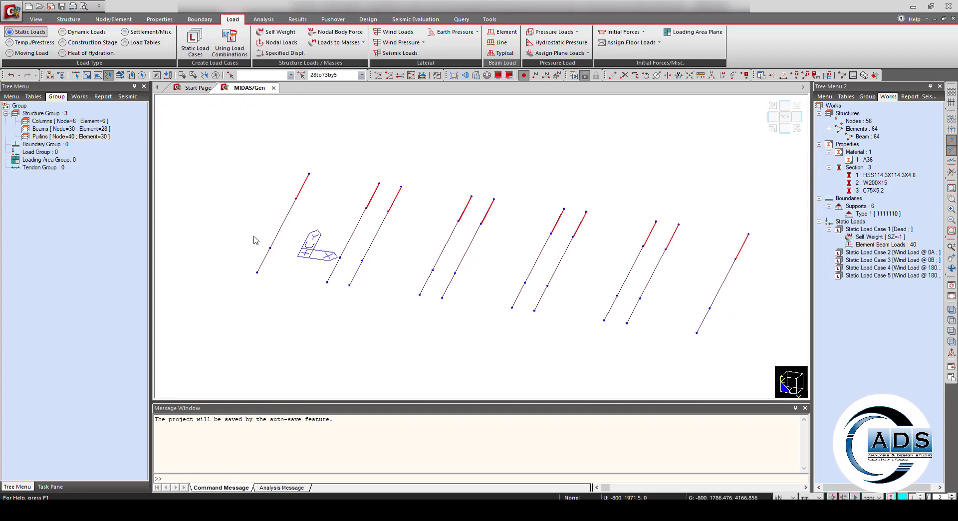
# Set up element beam loads for Wind Load @ 0A as concentrated forces in the local z direction with x1 at 1
pyautogui.click(55, 141)
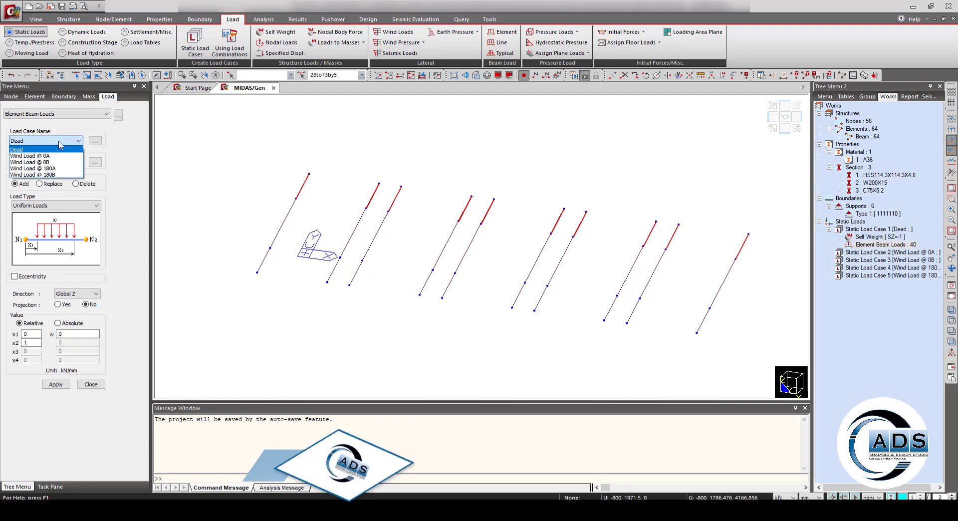
pyautogui.click(53, 156)
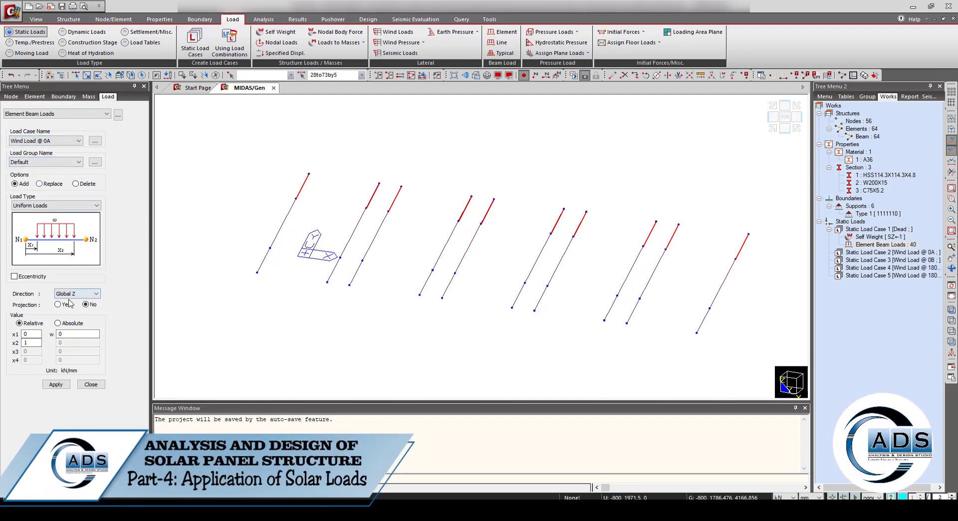
pyautogui.click(75, 205)
pyautogui.click(67, 213)
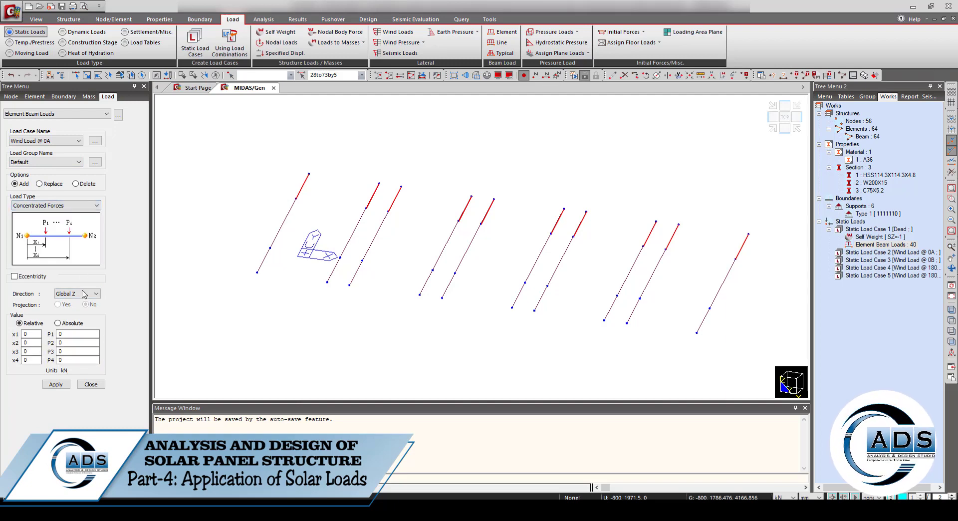
pyautogui.click(82, 294)
pyautogui.click(80, 315)
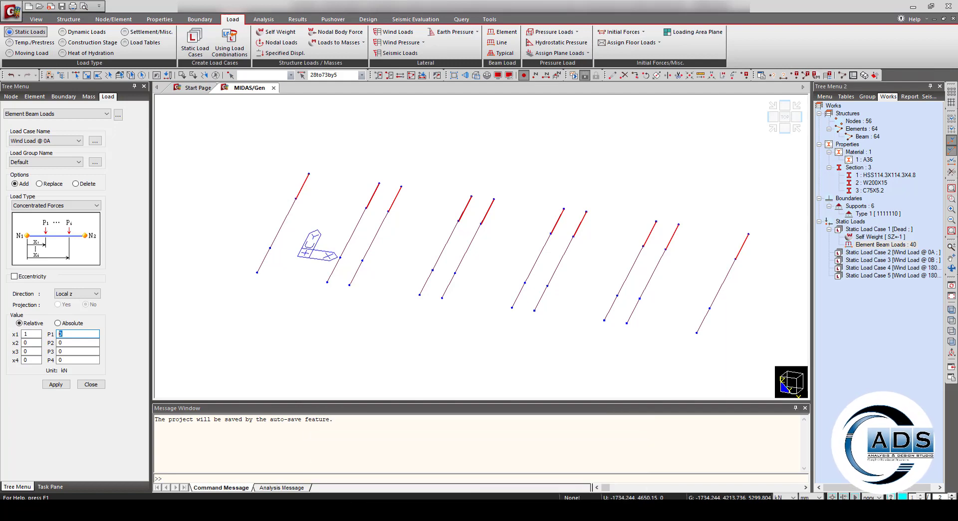
# Compare the purlin end nodes in midas Gen with Excel's single load table and check the windward value for W@0A
pyautogui.moveTo(627, 323)
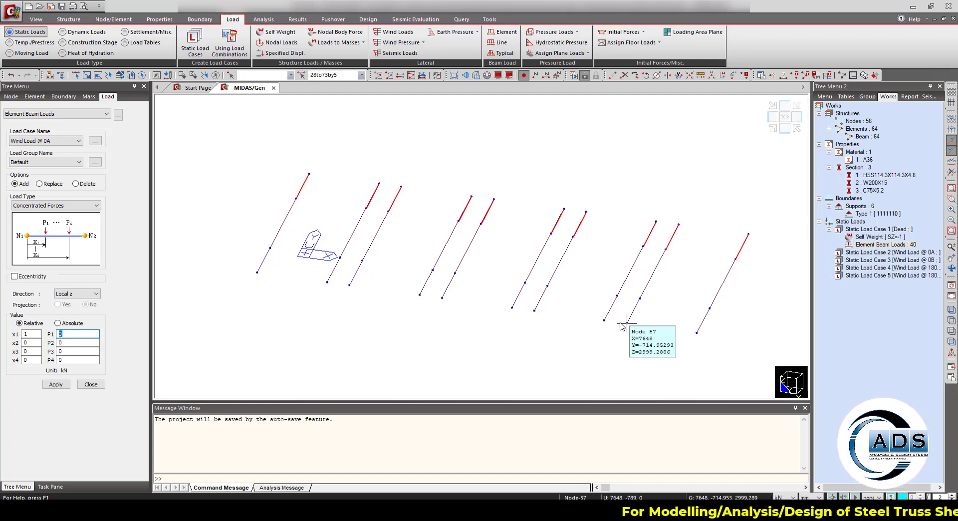
pyautogui.hotkey('alt', 'Tab')
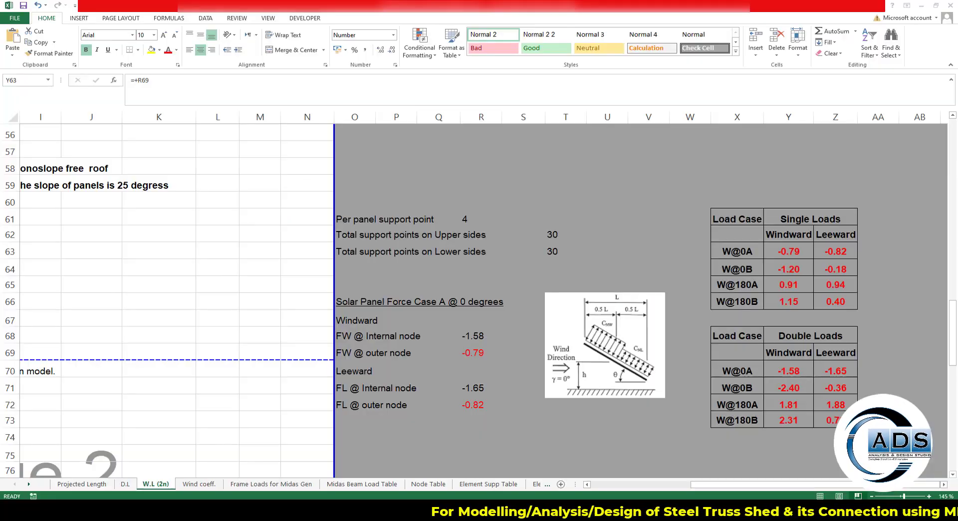
pyautogui.click(789, 252)
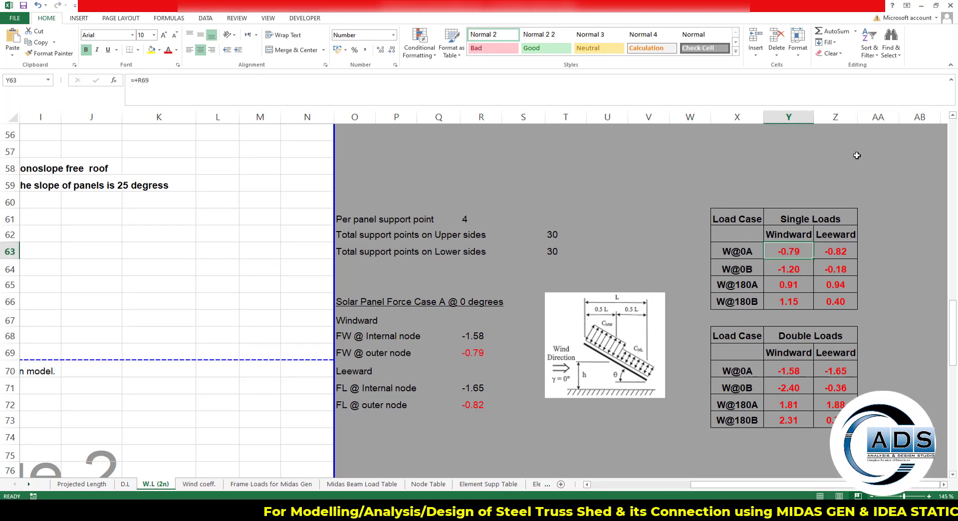
pyautogui.click(834, 184)
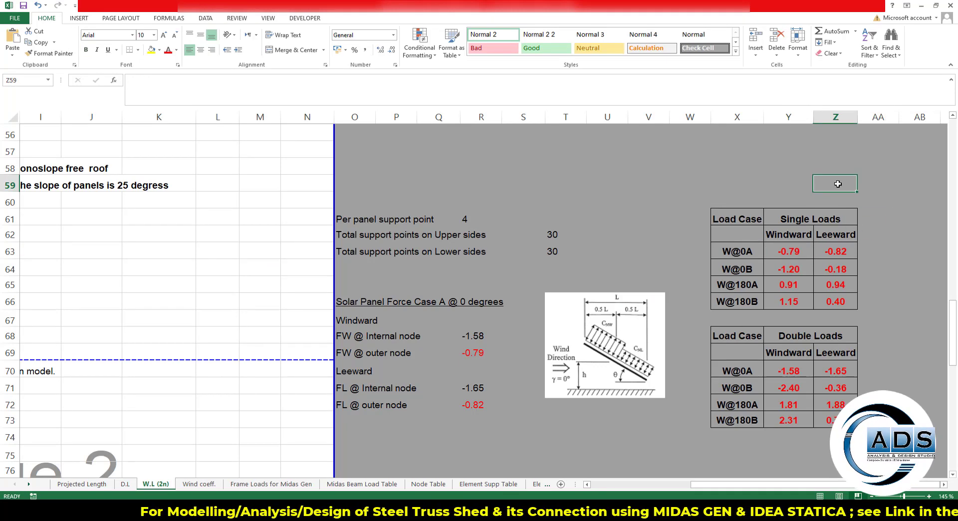
pyautogui.click(771, 183)
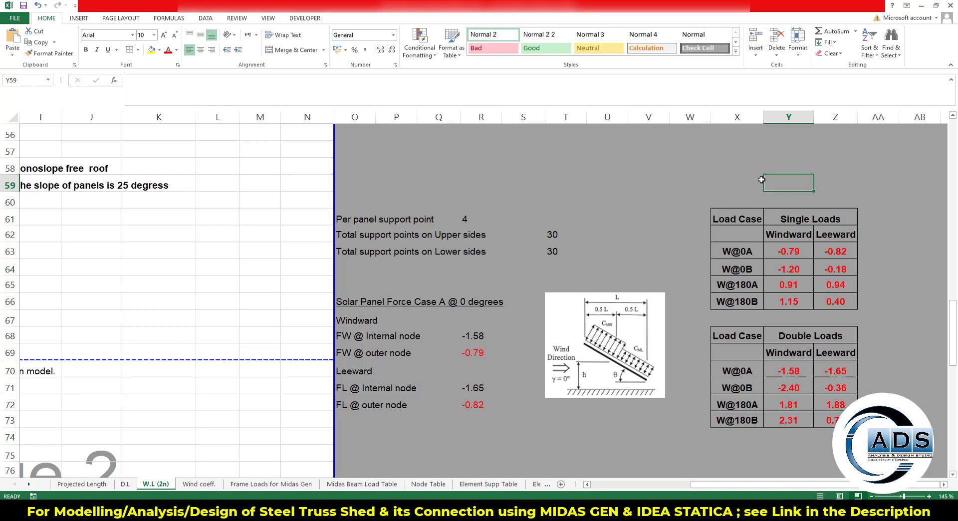
pyautogui.click(776, 255)
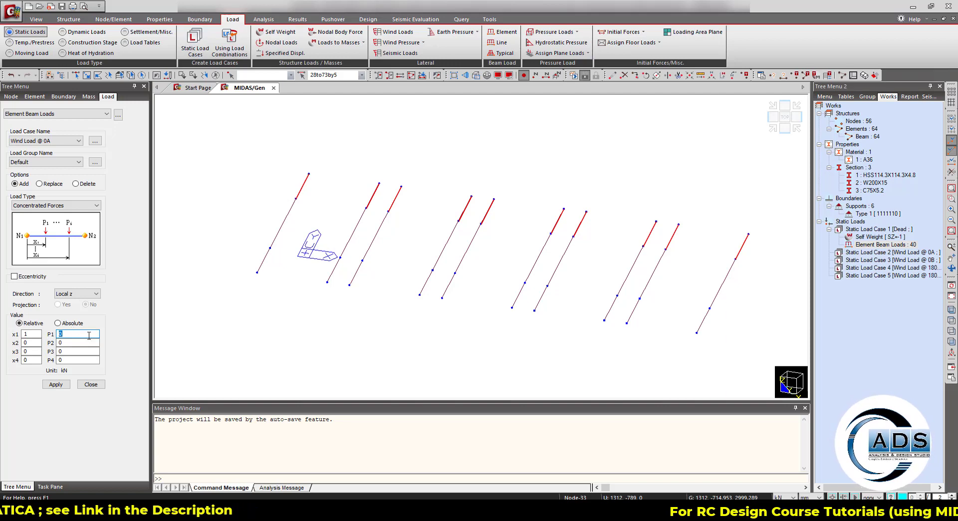
pyautogui.hotkey('alt', 'Tab')
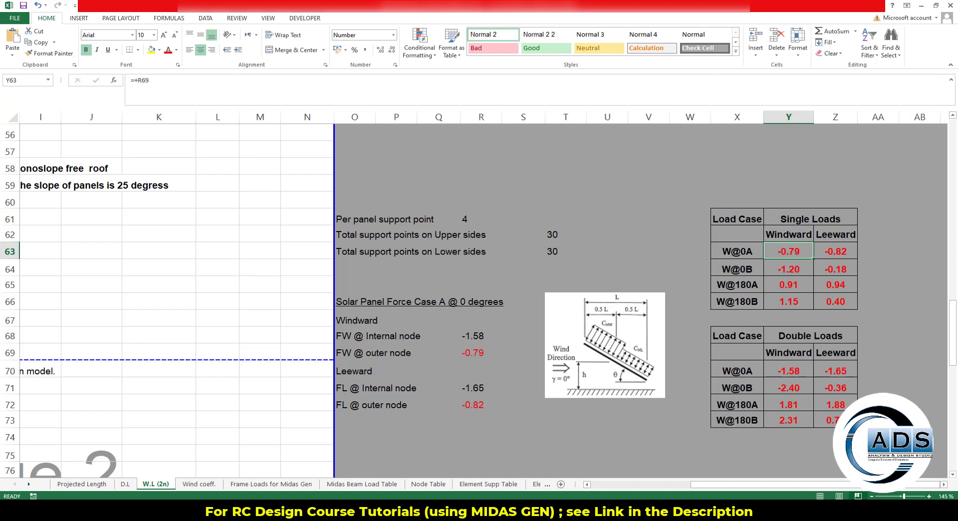
pyautogui.hotkey('alt', 'Tab')
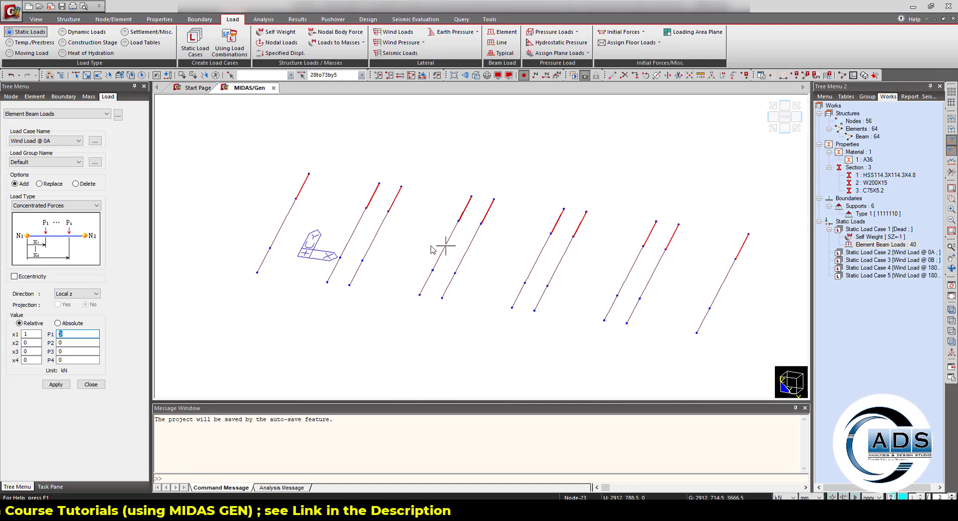
pyautogui.hotkey('alt', 'Tab')
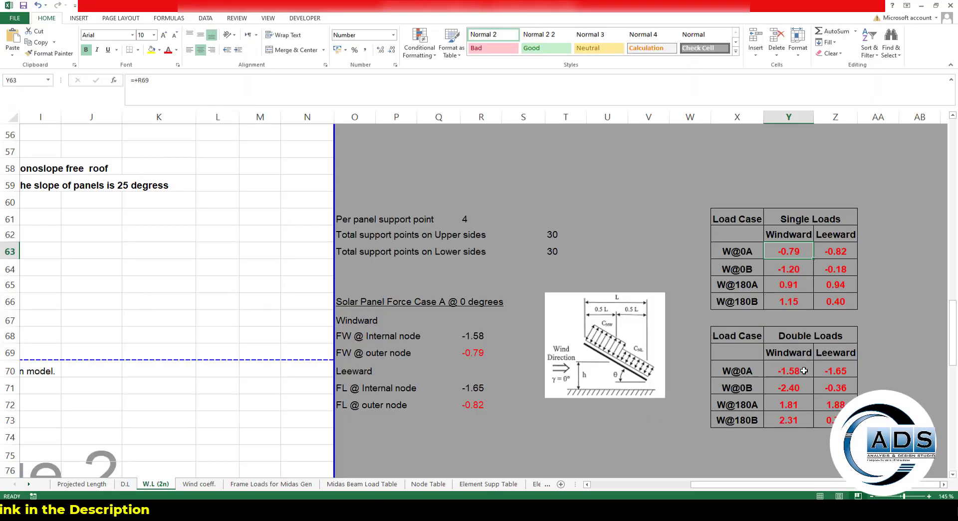
pyautogui.click(793, 282)
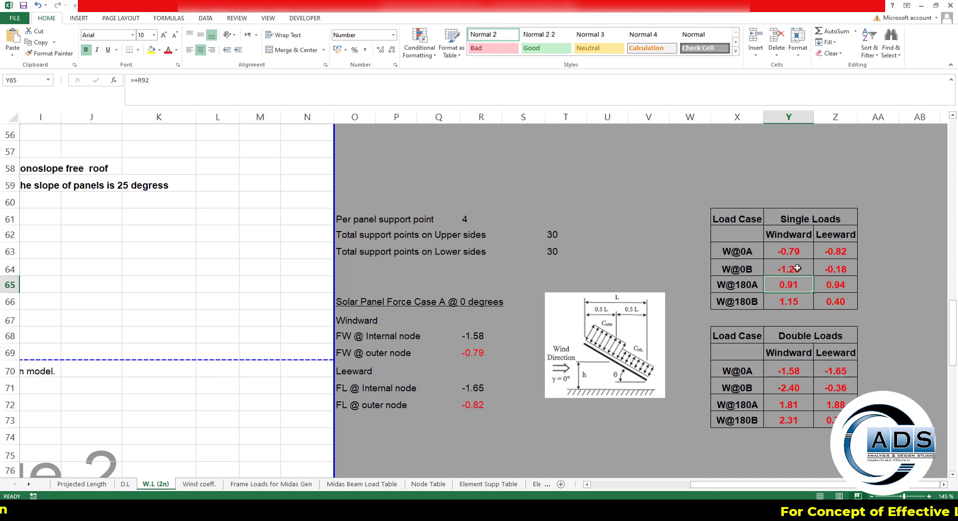
pyautogui.click(793, 252)
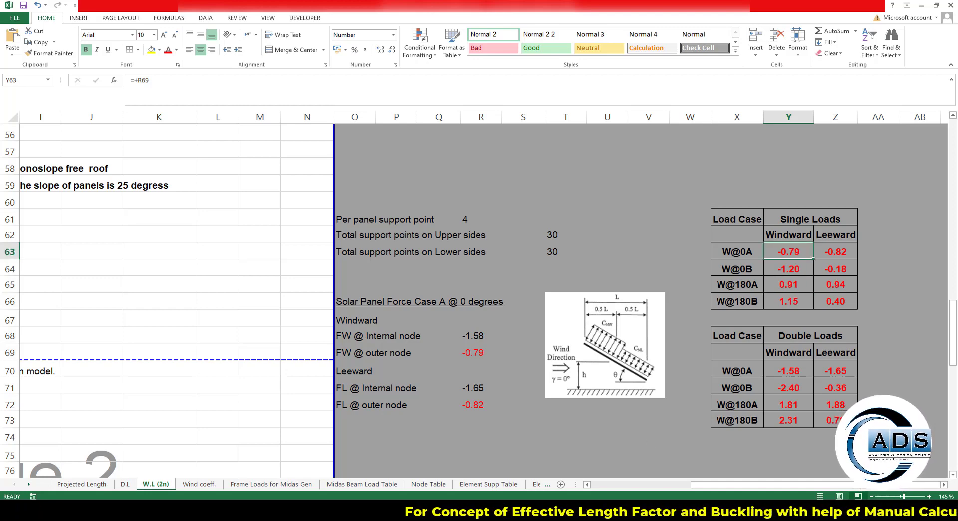
# Switch back to midas Gen and apply a P1 force of 0.79 kN to the selected upper purlin segments
pyautogui.click(443, 511)
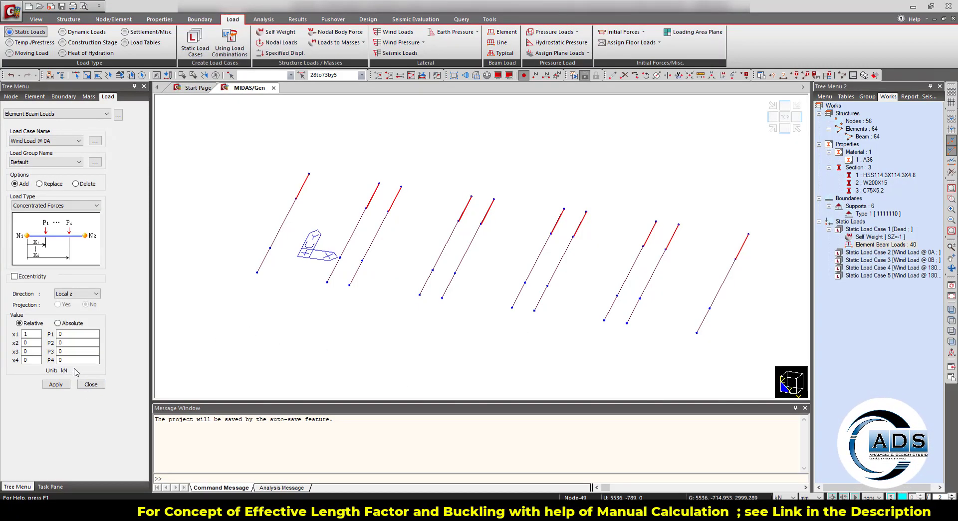
pyautogui.moveTo(77, 334); pyautogui.dragTo(55, 343)
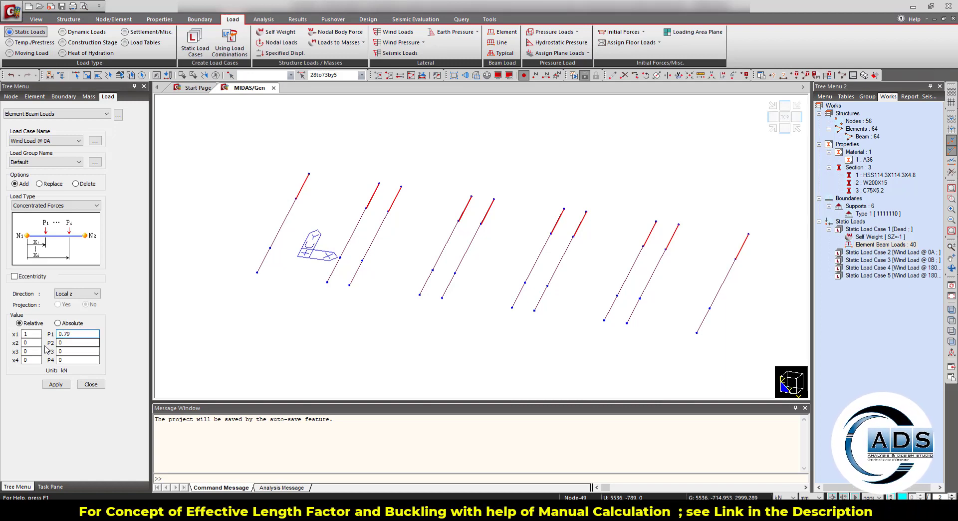
pyautogui.write('0.79')
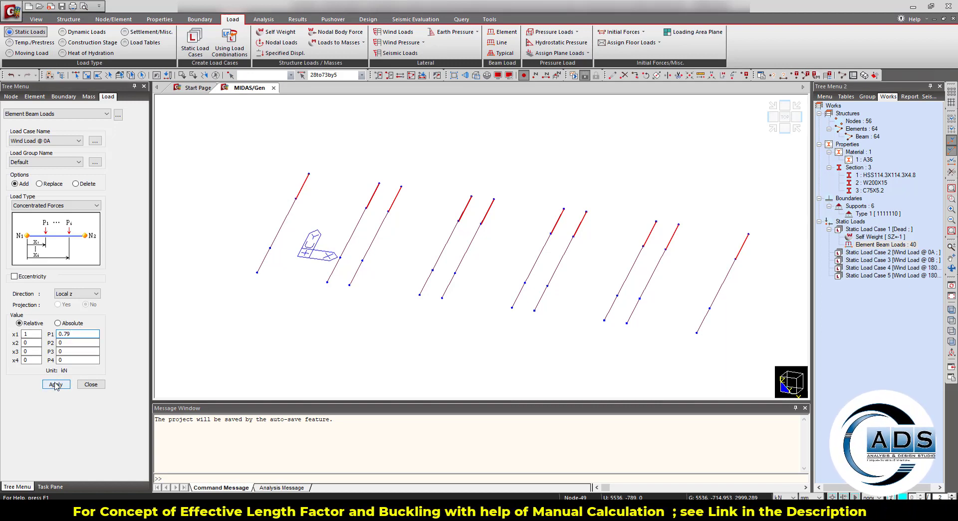
pyautogui.click(55, 384)
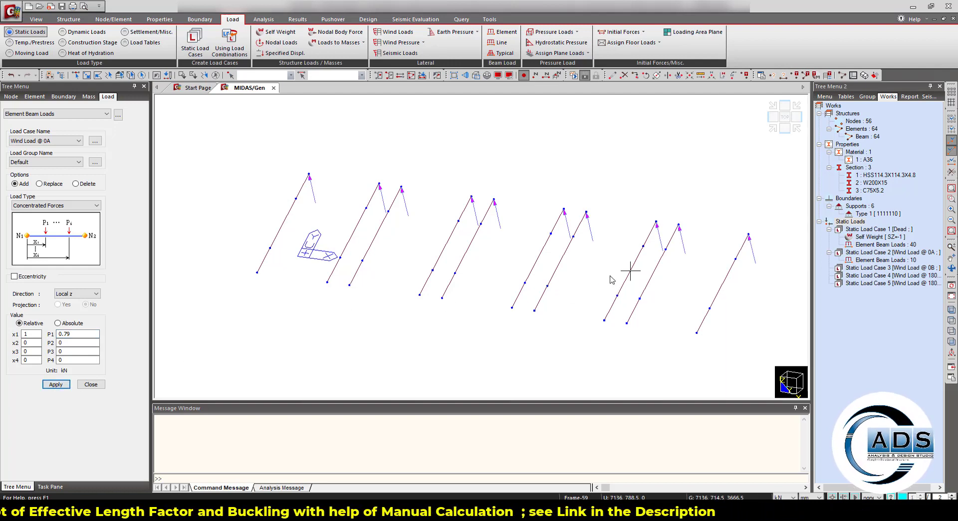
# Examine the direction of the applied windward forces on the purlins in side and isometric views
pyautogui.keyDown('ctrl'); pyautogui.moveTo(609, 278); pyautogui.dragTo(551, 272, button='middle'); pyautogui.keyUp('ctrl')
pyautogui.click(798, 118)
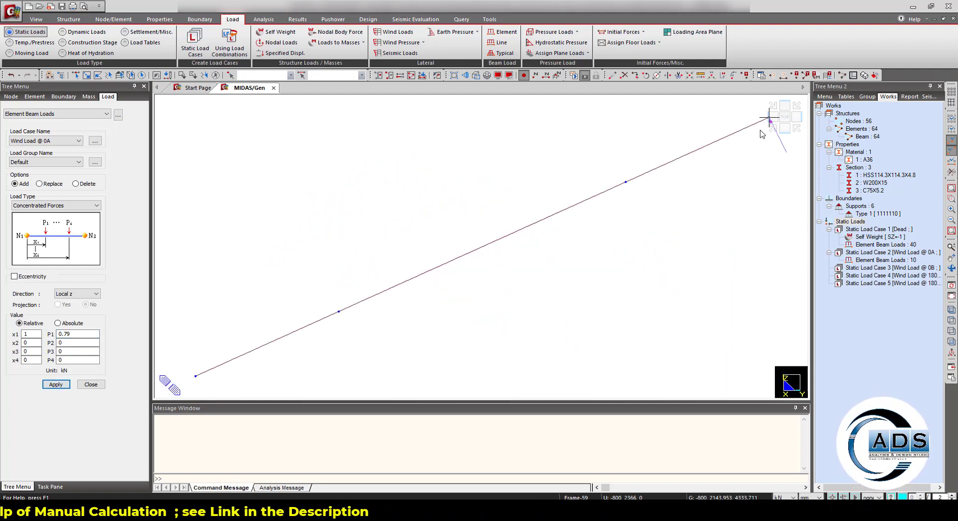
pyautogui.scroll(-4, 597, 245)
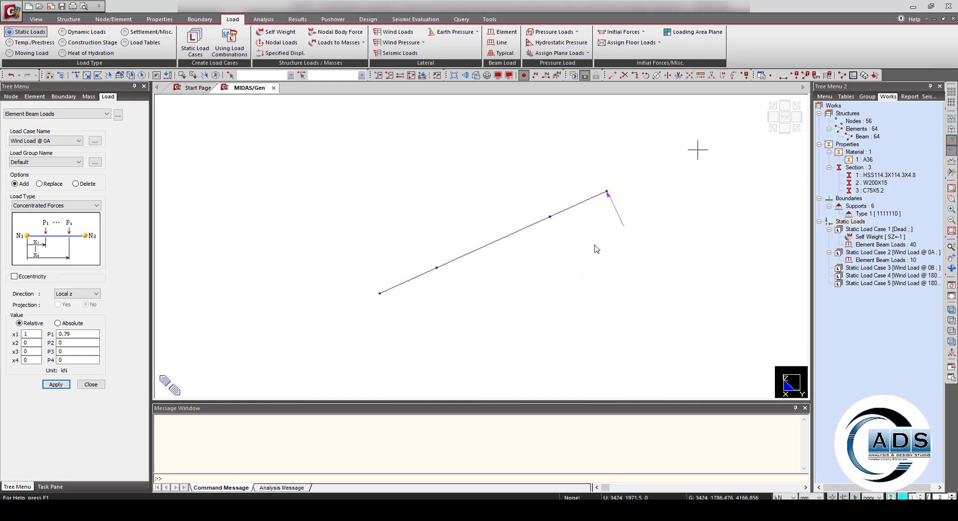
pyautogui.scroll(2, 597, 249)
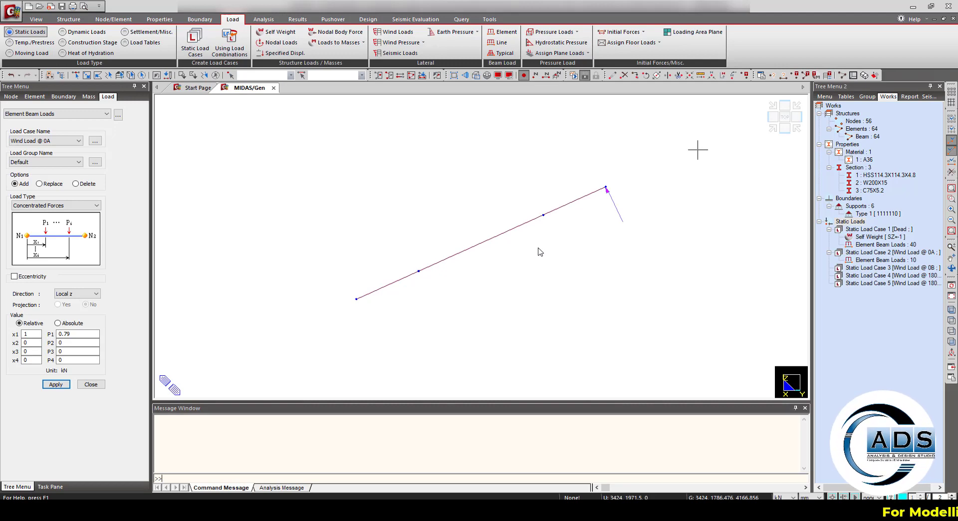
pyautogui.keyDown('ctrl'); pyautogui.moveTo(539, 251); pyautogui.dragTo(588, 264, button='middle'); pyautogui.keyUp('ctrl')
pyautogui.keyDown('ctrl'); pyautogui.moveTo(576, 272); pyautogui.dragTo(570, 275, button='middle'); pyautogui.keyUp('ctrl')
# Check the W@0A leeward single load in Excel and select the purlins' lower end segments, elements 27to72by5, in midas Gen
pyautogui.hotkey('alt', 'Tab')
pyautogui.click(874, 249)
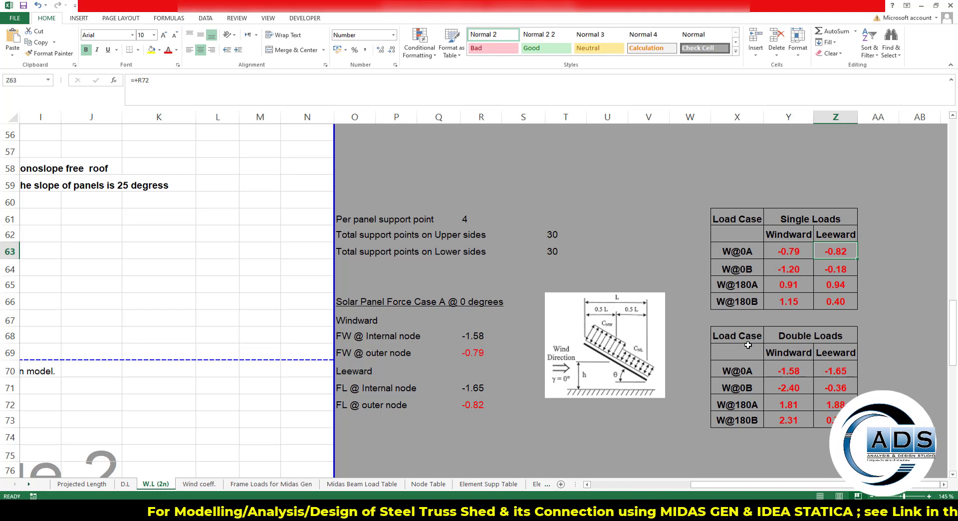
pyautogui.hotkey('alt', 'Tab')
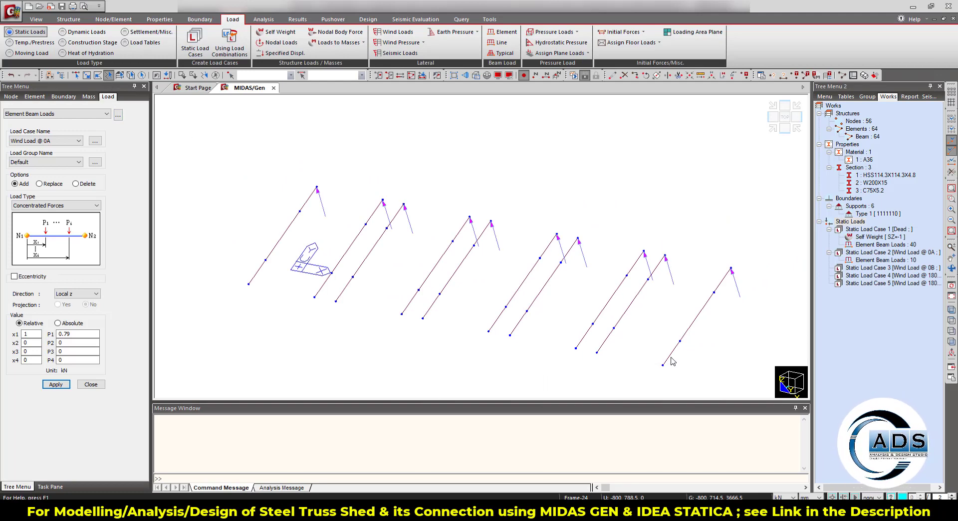
pyautogui.click(235, 275)
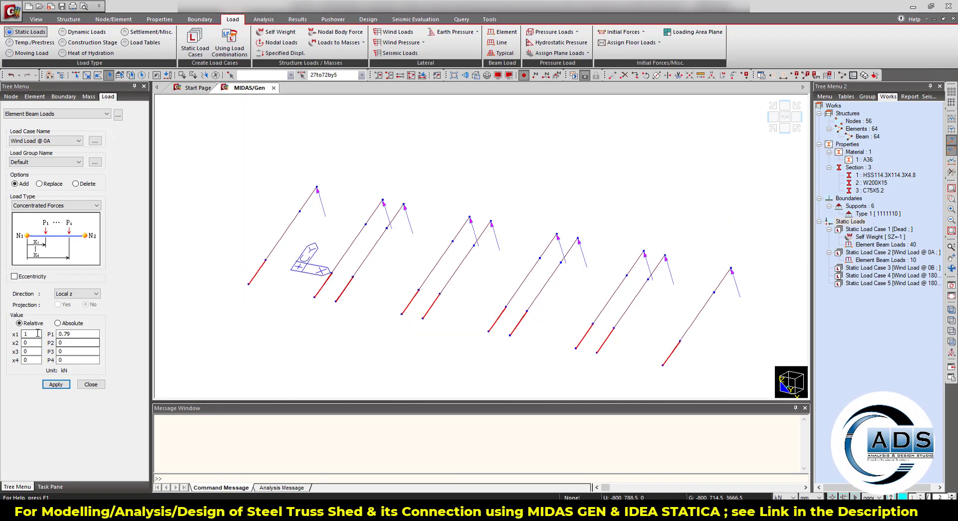
# Apply a 0.82 kN concentrated force at x1 = 0 to the lower purlin segments, checking it against the W@0A row in Excel
pyautogui.moveTo(34, 334); pyautogui.dragTo(16, 334)
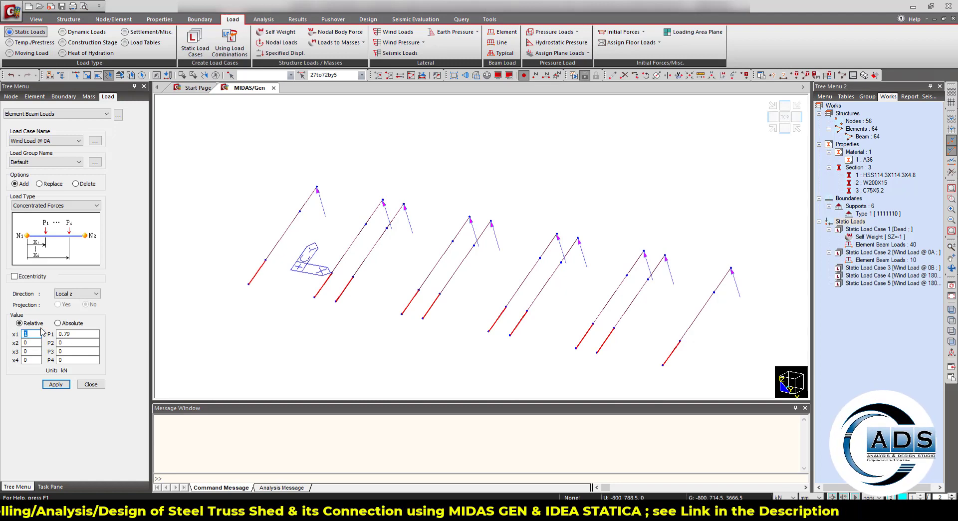
pyautogui.write('0')
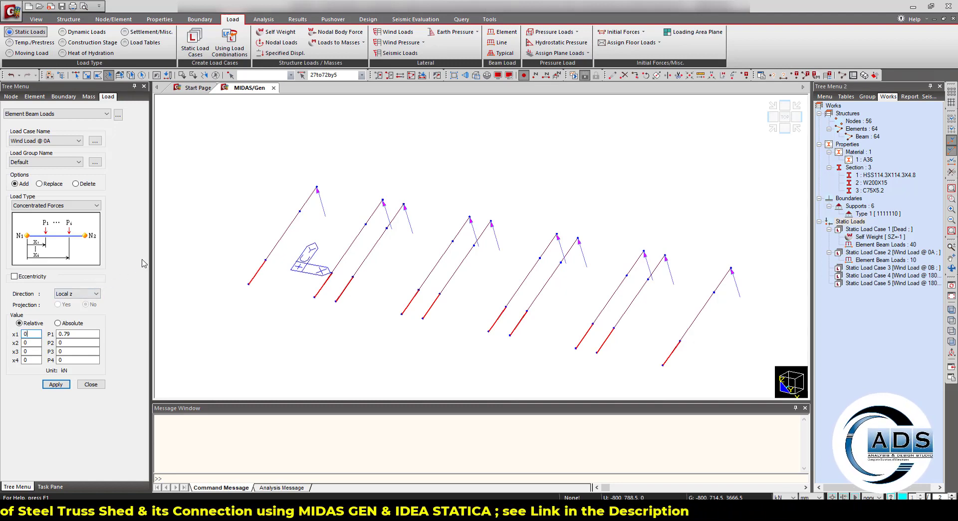
pyautogui.hotkey('alt', 'Tab')
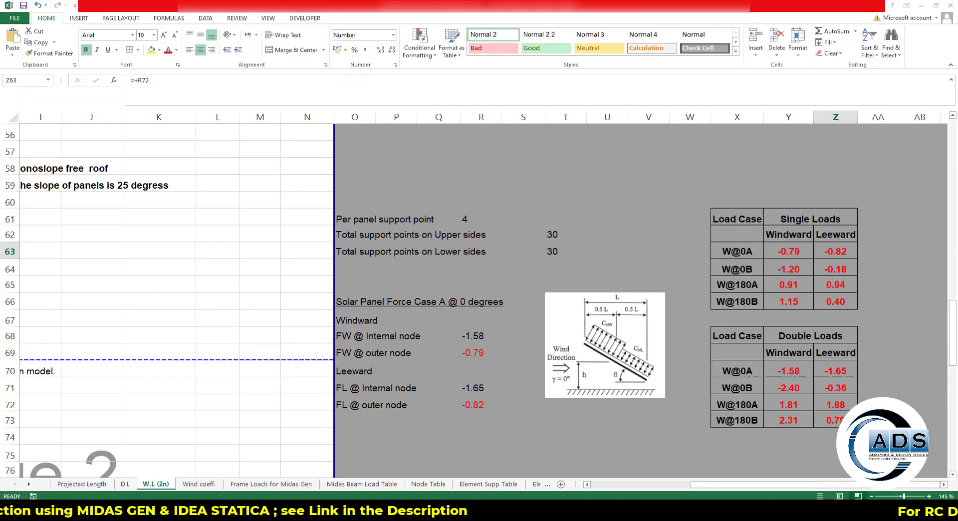
pyautogui.hotkey('alt', 'Tab')
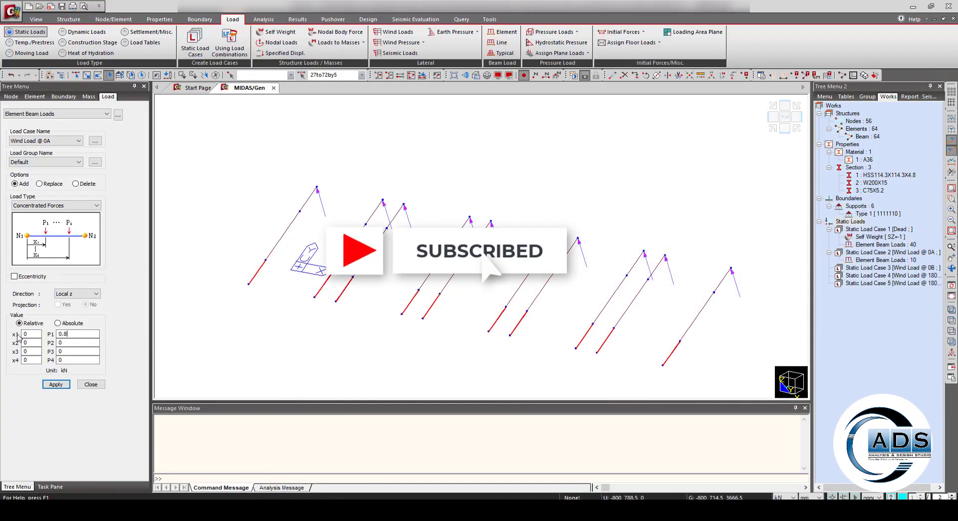
pyautogui.write('.82')
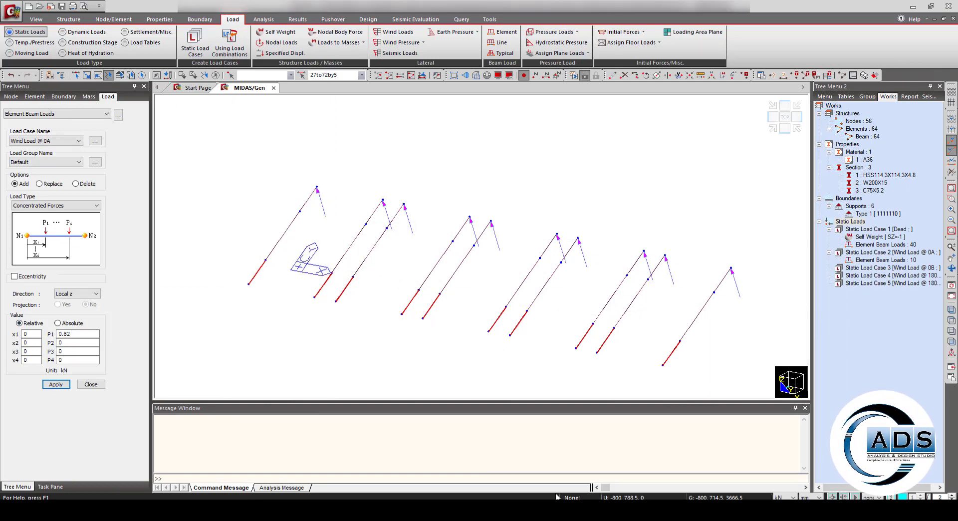
pyautogui.click(556, 509)
pyautogui.moveTo(747, 251); pyautogui.dragTo(830, 251)
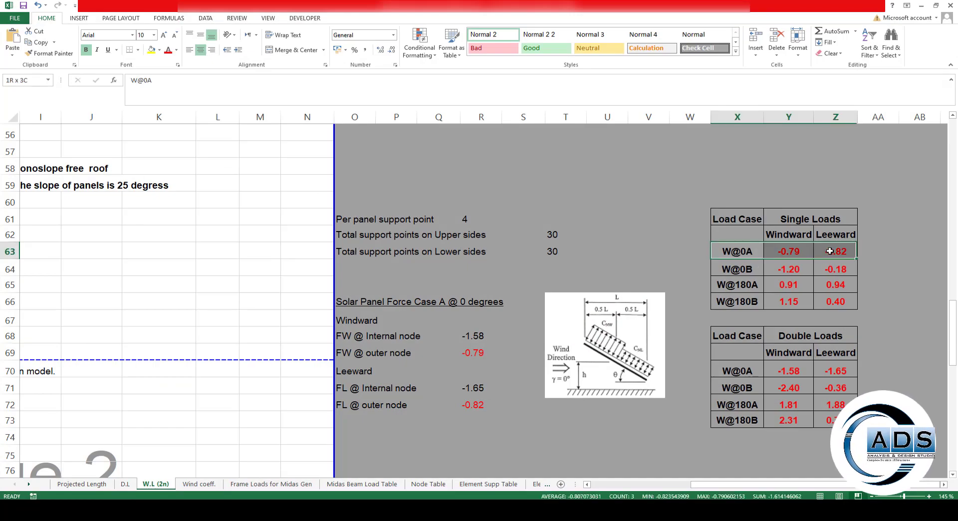
pyautogui.click(752, 251)
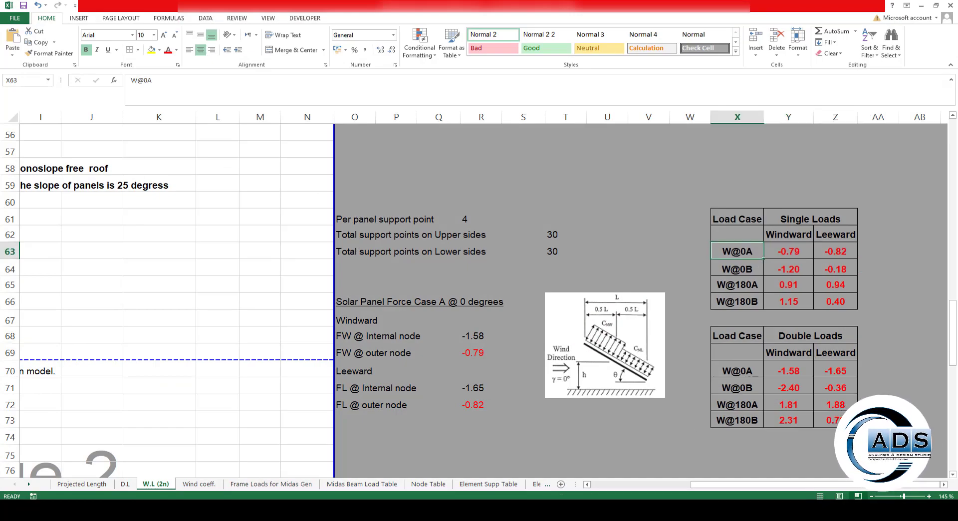
pyautogui.hotkey('alt', 'Tab')
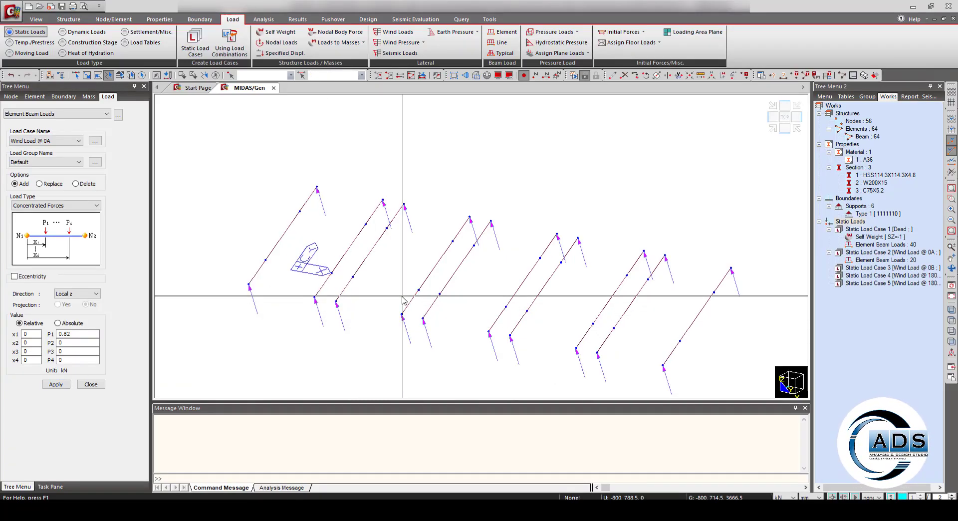
# For Wind Load @ 0B, apply Excel's single loads: 1.20 kN at x1=1 on the upper purlin segments and 0.18 kN at x1=0 on the lower ones
pyautogui.hotkey('alt', 'Tab')
pyautogui.click(904, 264)
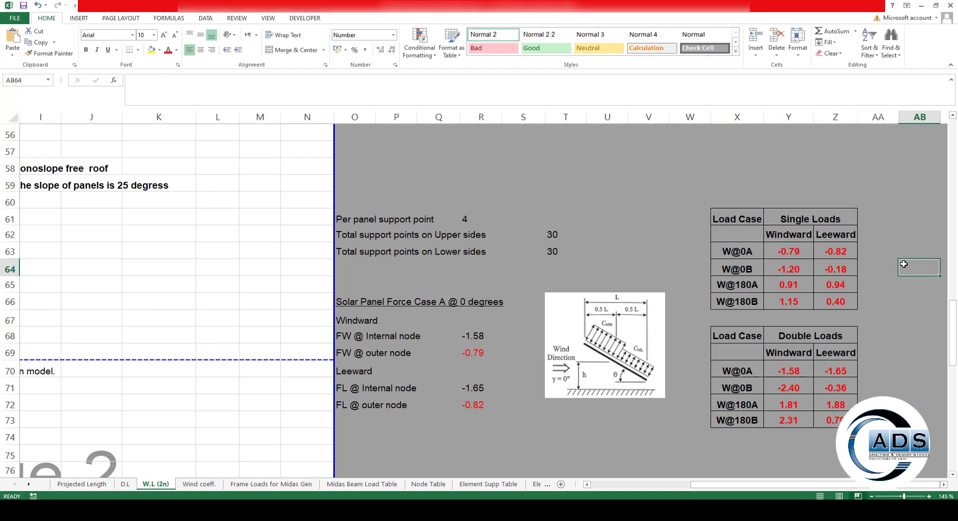
pyautogui.click(744, 269)
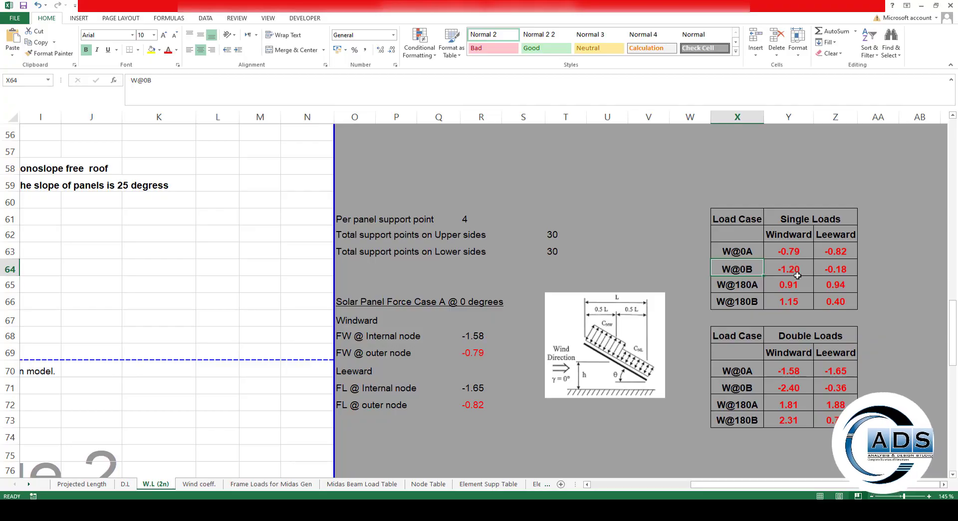
pyautogui.hotkey('alt', 'Tab')
pyautogui.hotkey('alt', 'Tab')
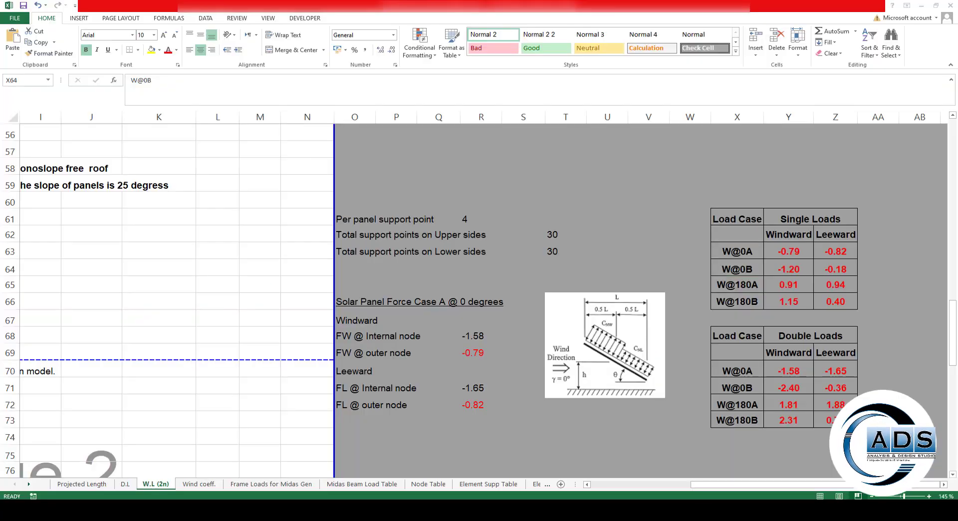
pyautogui.hotkey('alt', 'Tab')
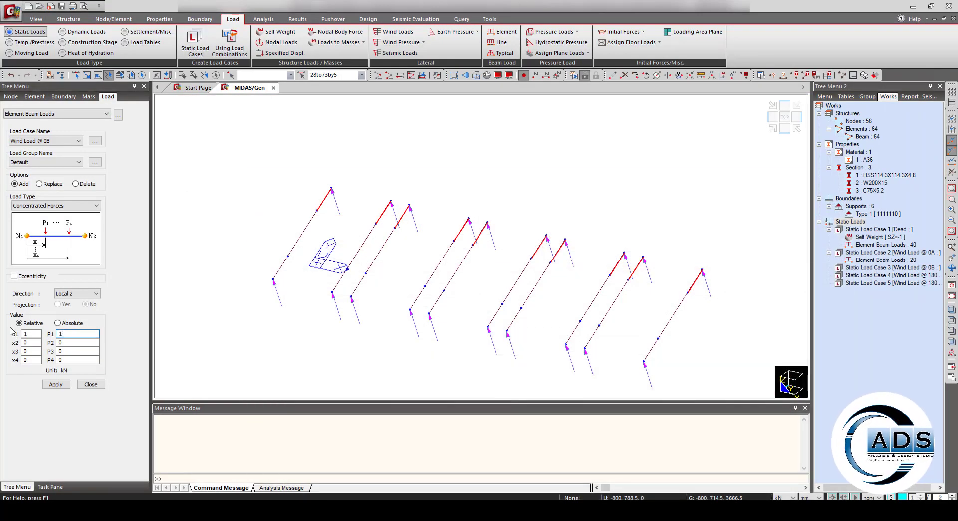
pyautogui.press('Return')
pyautogui.hotkey('alt', 'Tab')
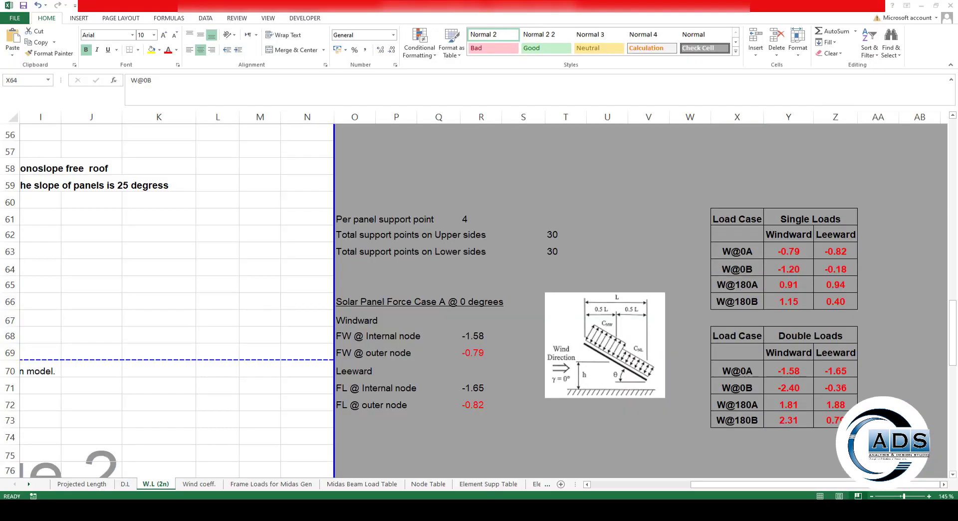
pyautogui.hotkey('alt', 'Tab')
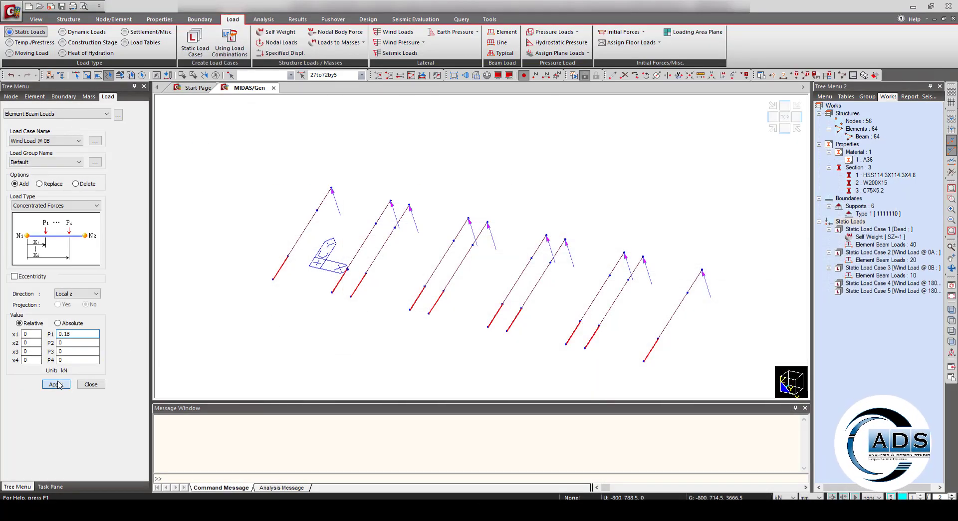
# Check the W@180A single loads in Excel against the 180° wind direction diagram in the ASCE 7-16 PDF
pyautogui.hotkey('alt', 'Tab')
pyautogui.click(873, 298)
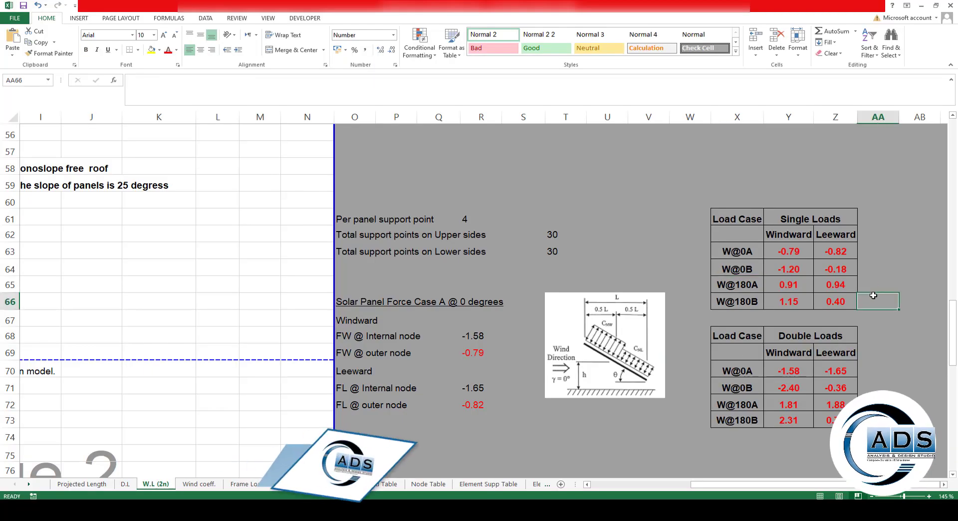
pyautogui.click(742, 282)
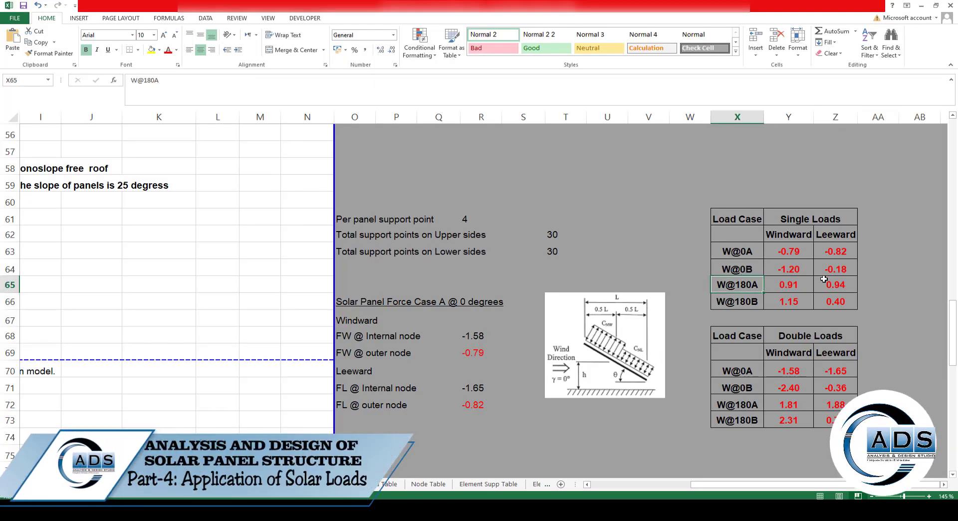
pyautogui.click(804, 288)
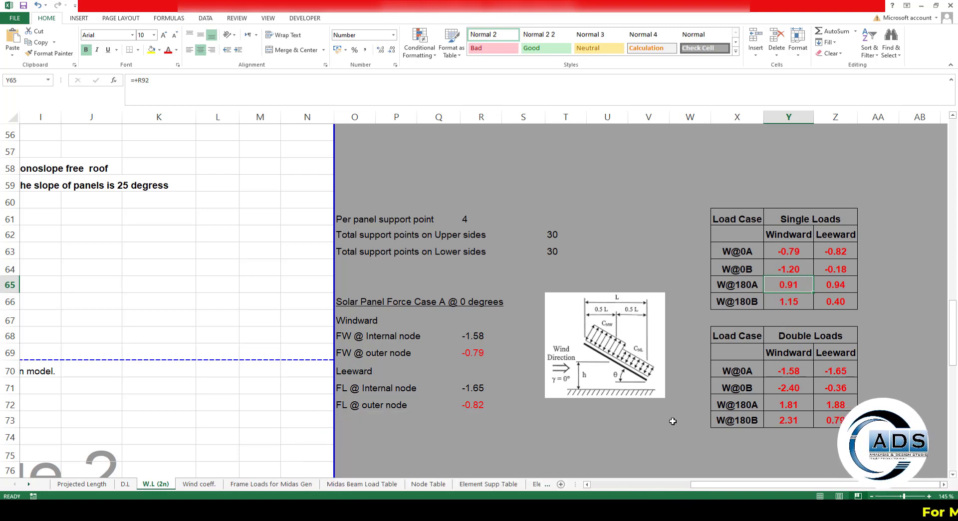
pyautogui.click(637, 468)
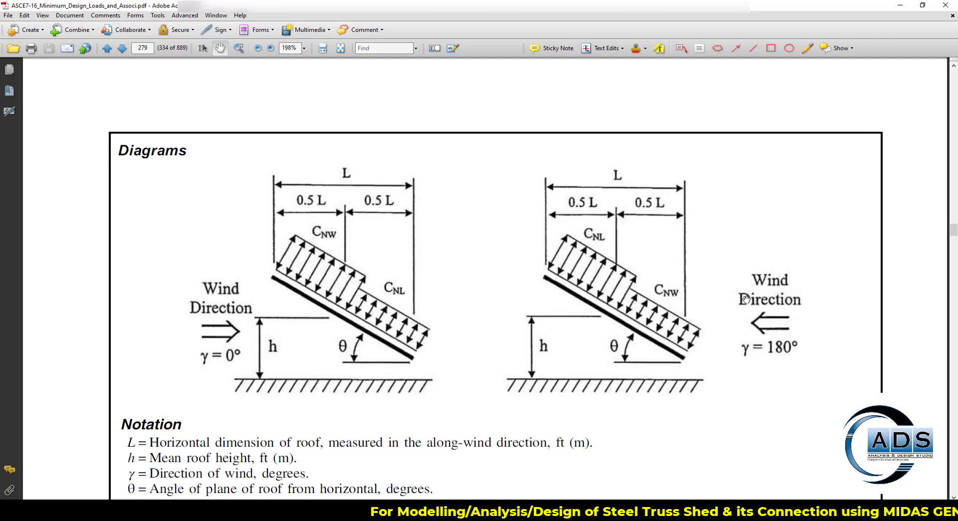
pyautogui.hotkey('alt', 'Tab')
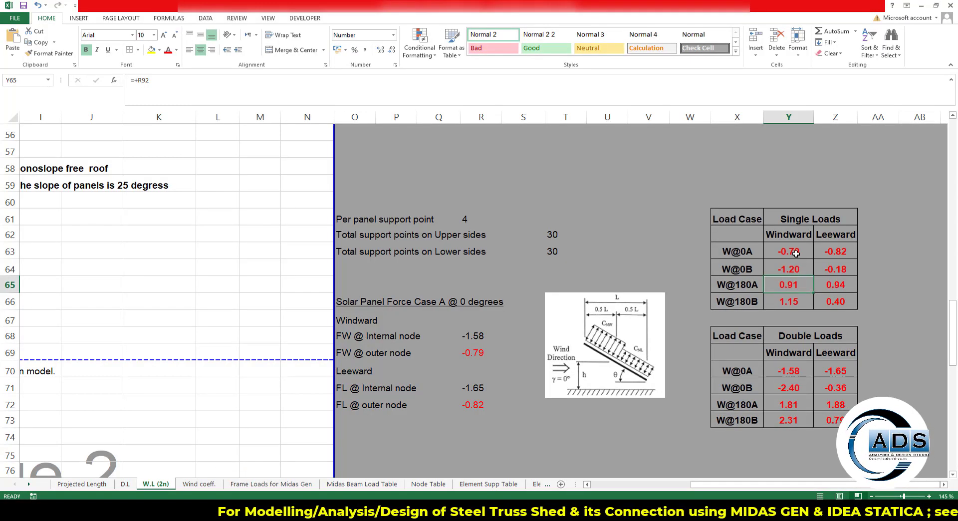
# In midas Gen, apply a P1 force of -0.91 kN at x1 = 0 to the lower purlin segments for Wind Load @ 180A
pyautogui.hotkey('alt', 'Tab')
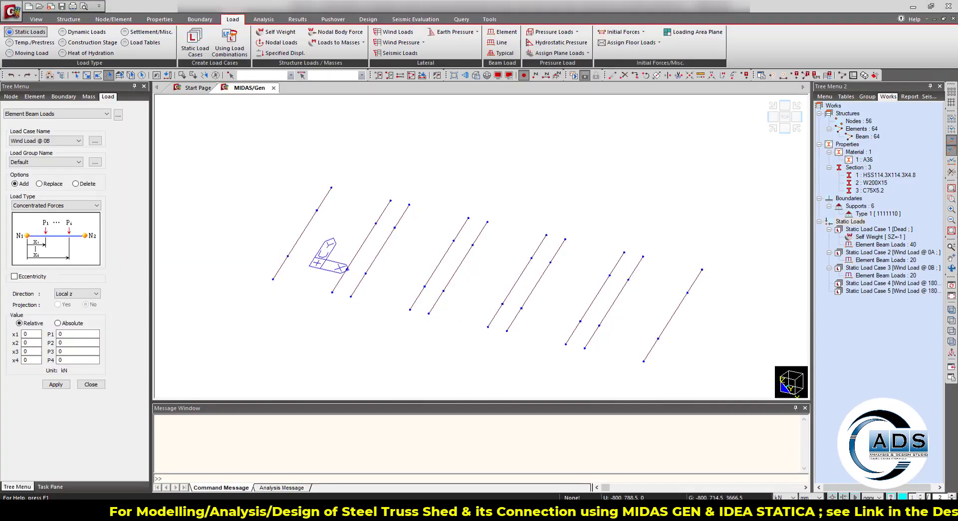
pyautogui.moveTo(639, 356); pyautogui.dragTo(264, 267)
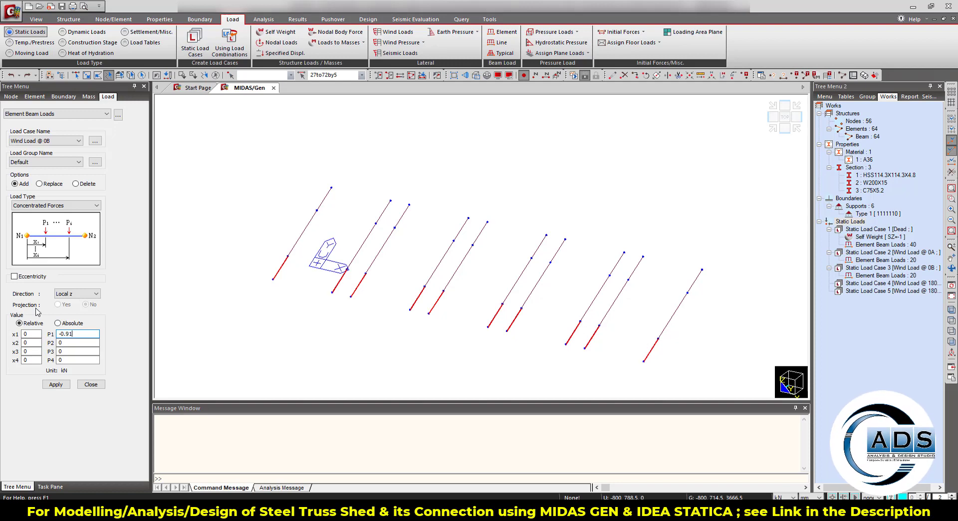
pyautogui.click(61, 384)
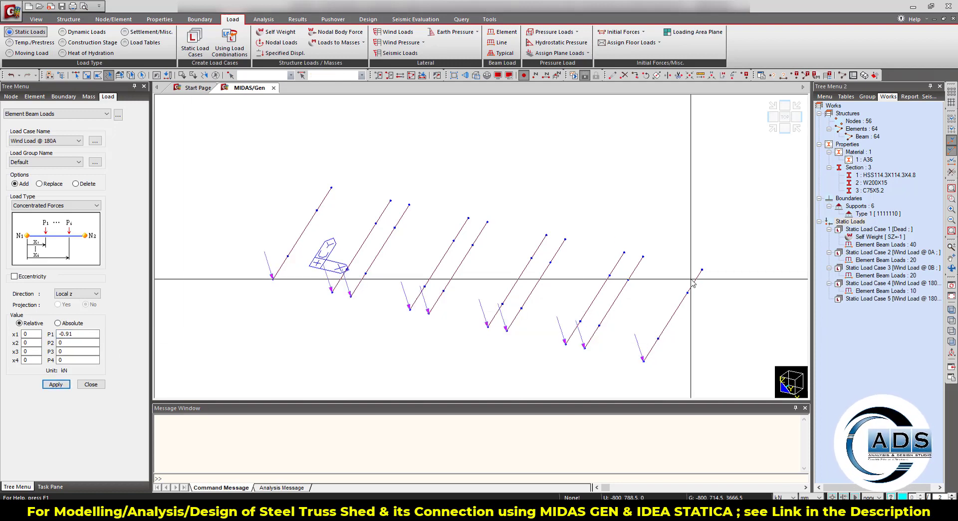
# Try to apply the W@180A leeward force of -0.94 kN at x1 = 0 to the upper purlin segments, and undo it
pyautogui.moveTo(708, 281); pyautogui.dragTo(494, 231)
pyautogui.moveTo(311, 199); pyautogui.dragTo(312, 199)
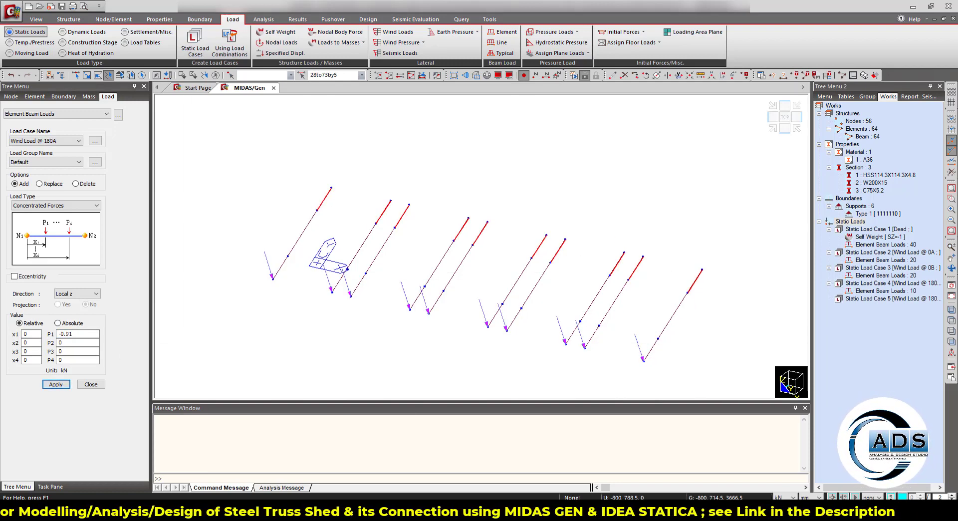
pyautogui.hotkey('alt', 'Tab')
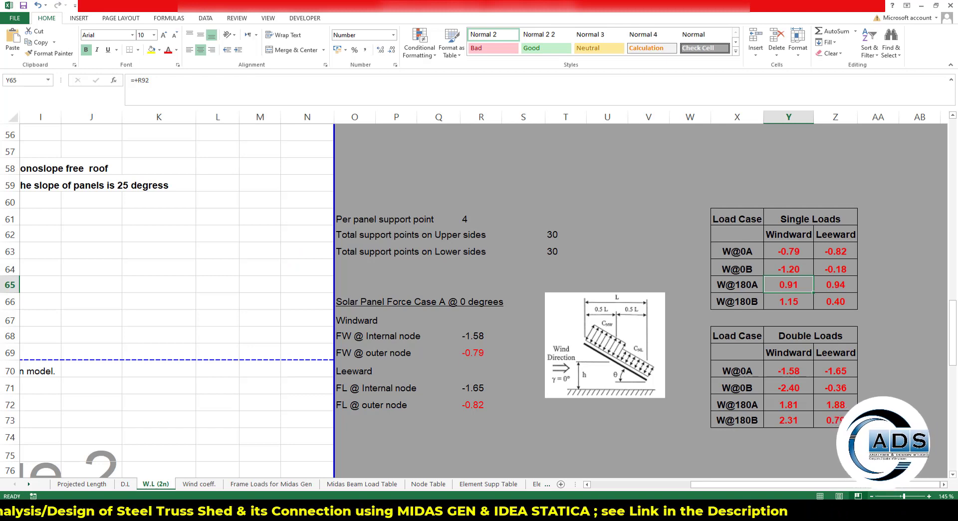
pyautogui.hotkey('alt', 'Tab')
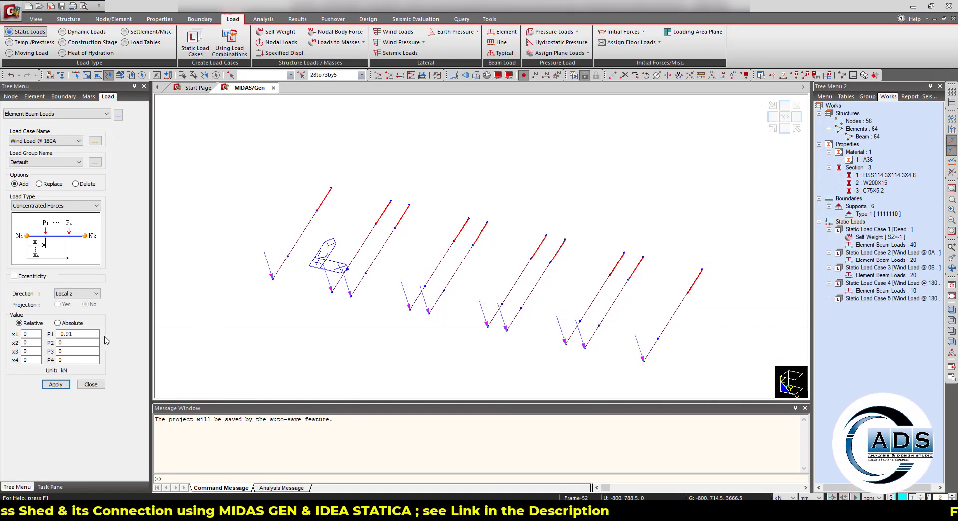
pyautogui.click(56, 384)
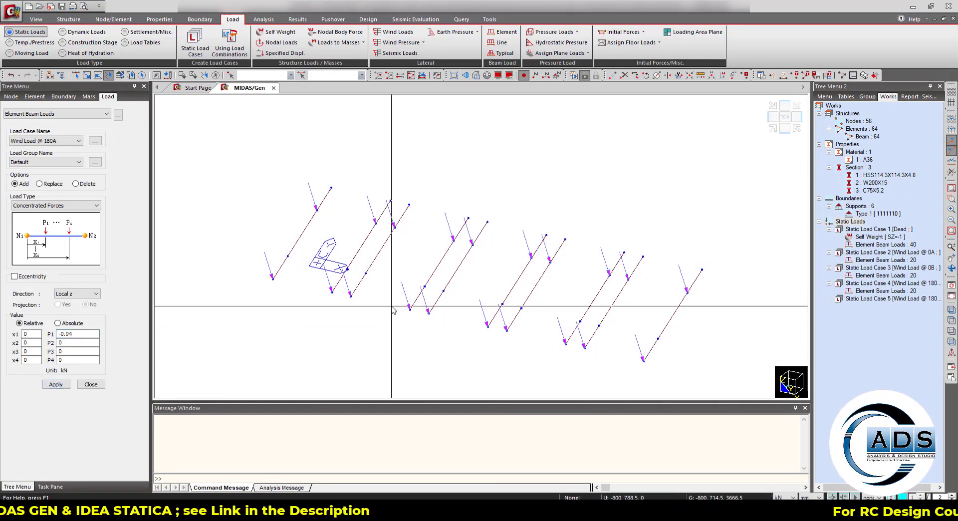
pyautogui.hotkey('ctrl', 'z')
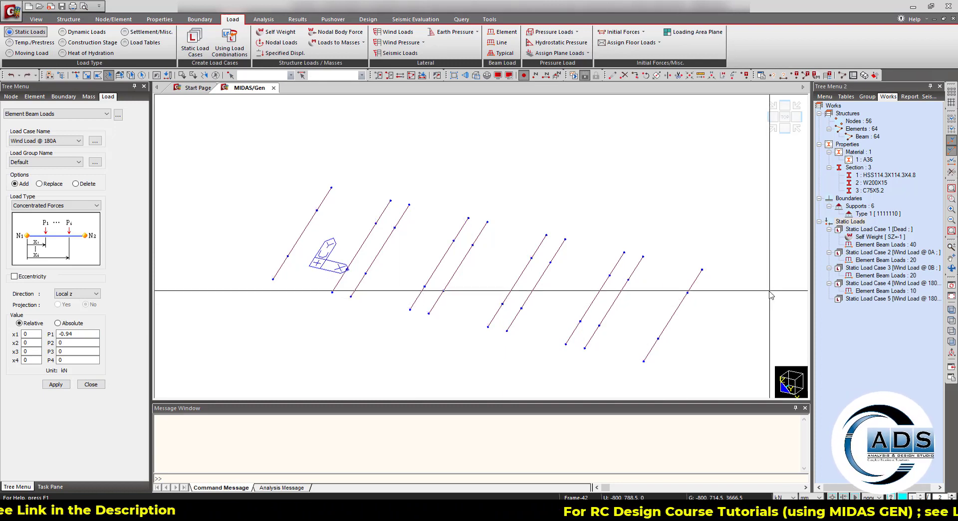
# Select the upper purlin segments, elements 28to73by5, and apply a P1 force of -0.94 kN at x1 = 1
pyautogui.click(703, 280)
pyautogui.click(326, 196)
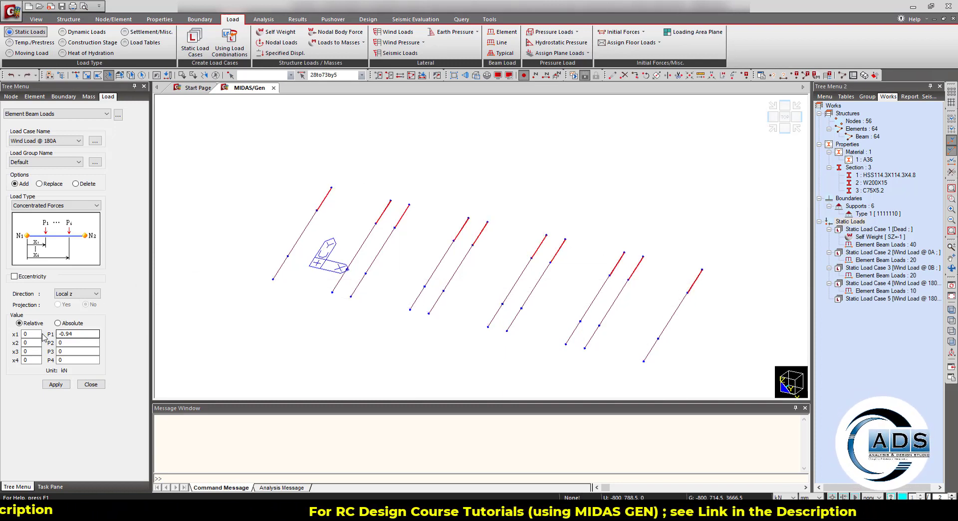
pyautogui.click(59, 386)
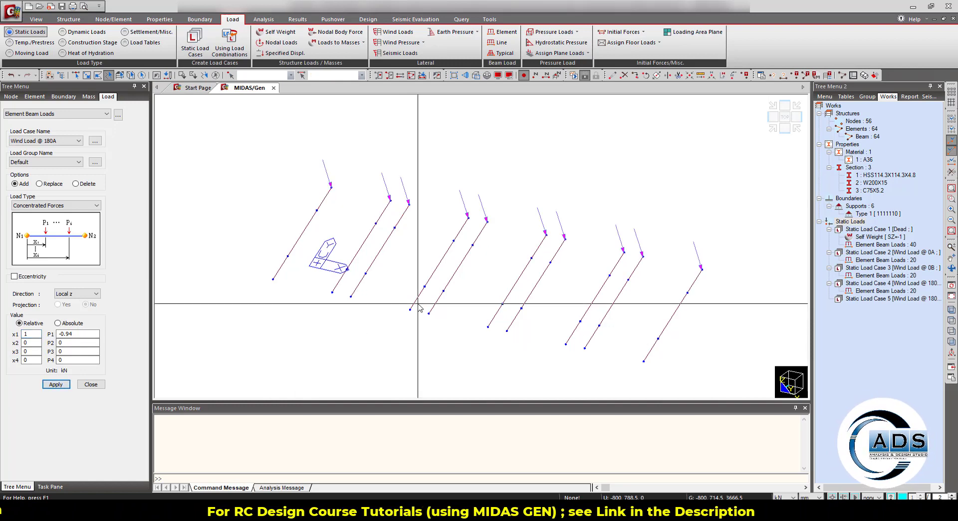
# Display the Wind Load @ 180A element beam loads on the purlins together with their values
pyautogui.rightClick(903, 291)
pyautogui.click(915, 320)
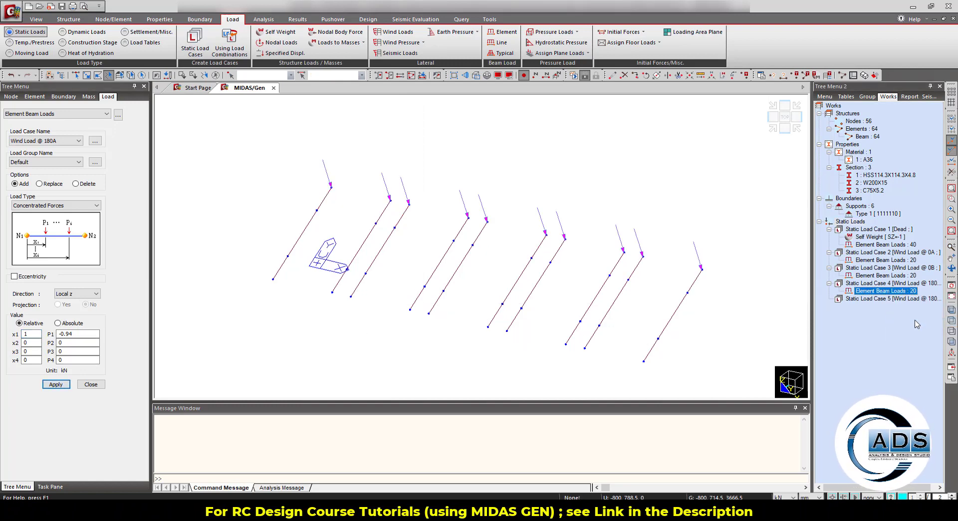
pyautogui.rightClick(913, 292)
pyautogui.click(924, 311)
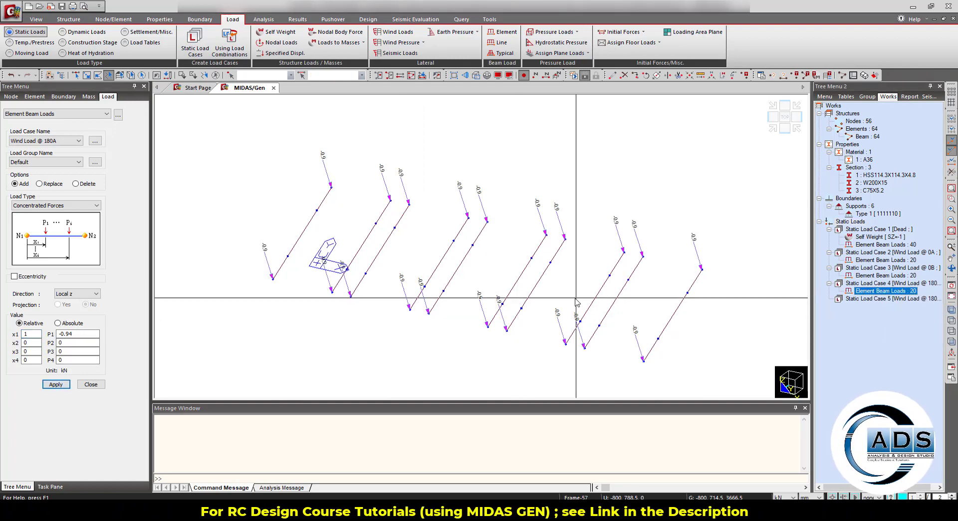
# For Wind Load @ 180B, apply Excel's loads: -1.15 kN at x1=0 on the lower purlin segments and -0.4 kN at x1=1 on the upper ones
pyautogui.hotkey('alt', 'Tab')
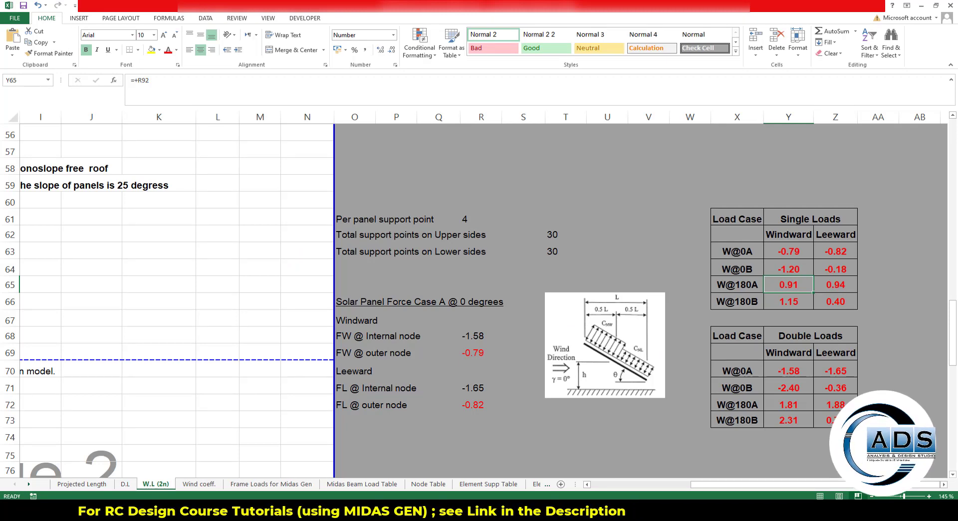
pyautogui.hotkey('alt', 'Tab')
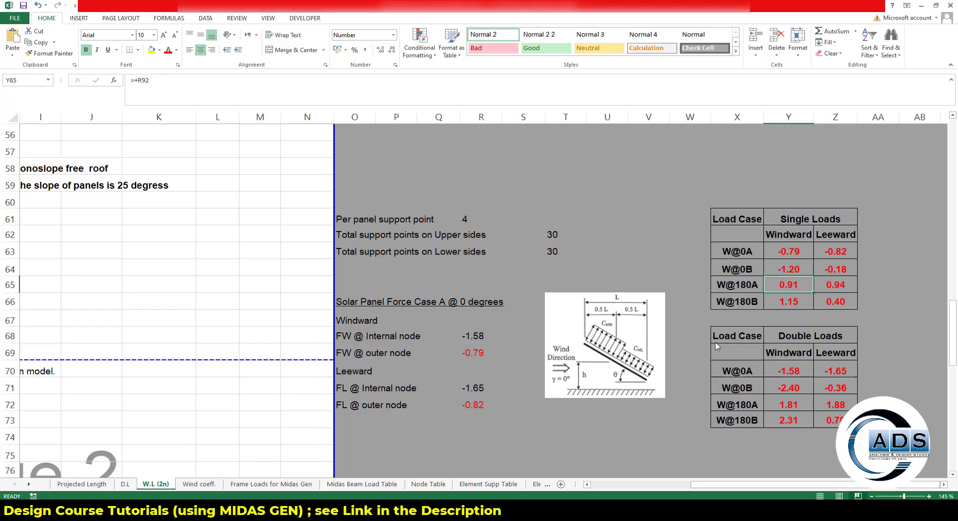
pyautogui.hotkey('alt', 'Tab')
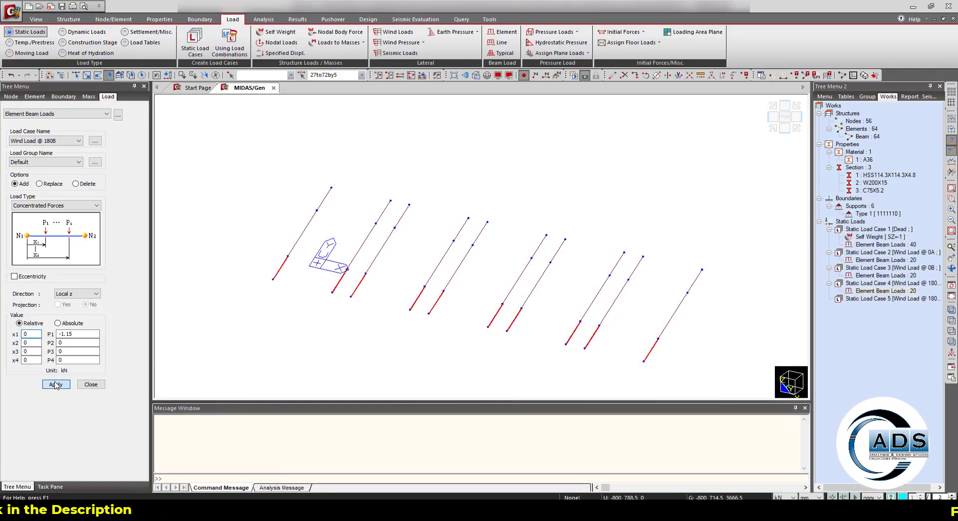
pyautogui.click(56, 385)
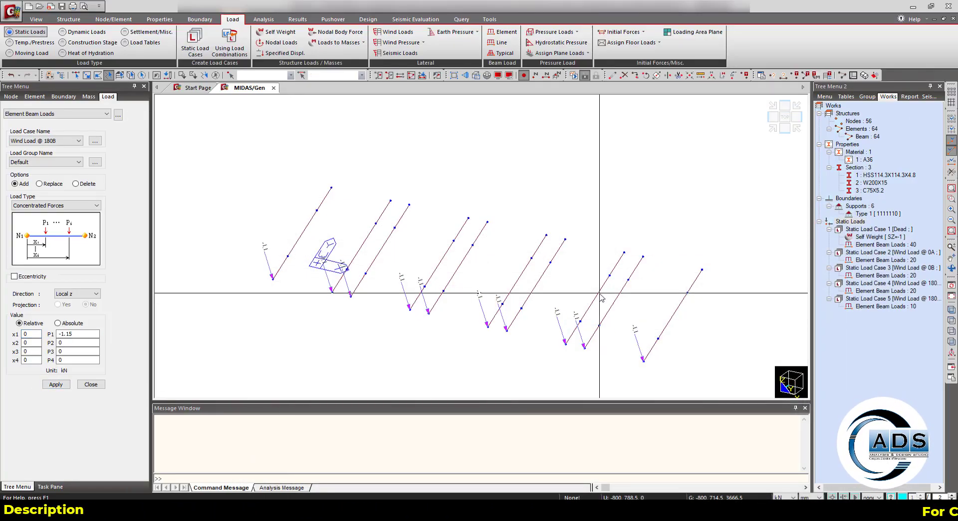
pyautogui.click(289, 198)
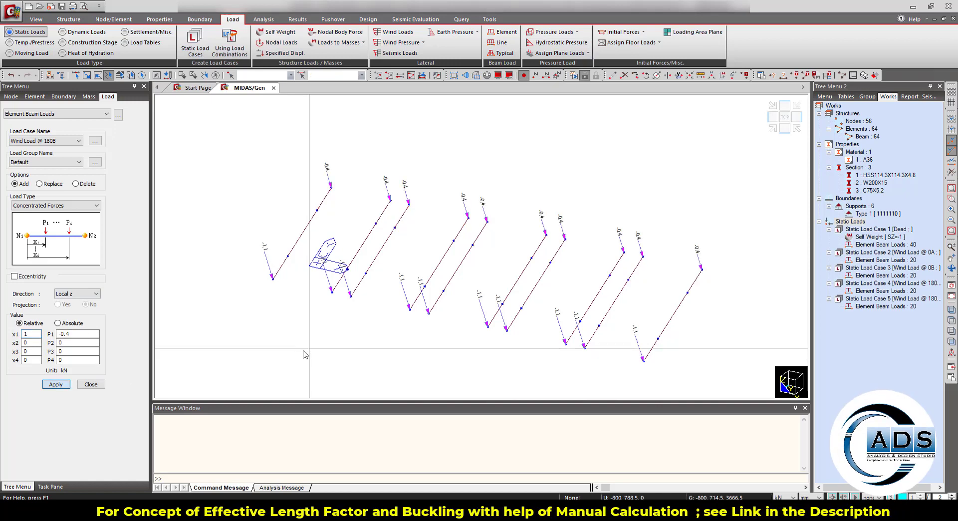
# Review the applied end loads on the purlins and check the single and double load tables in Excel, including the W@0A windward double load
pyautogui.scroll(-1, 466, 277)
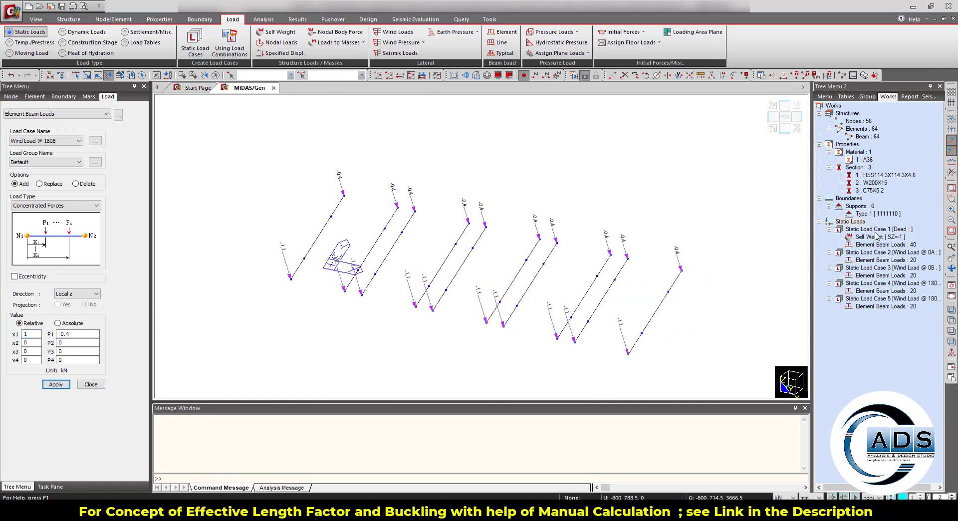
pyautogui.scroll(2, 616, 282)
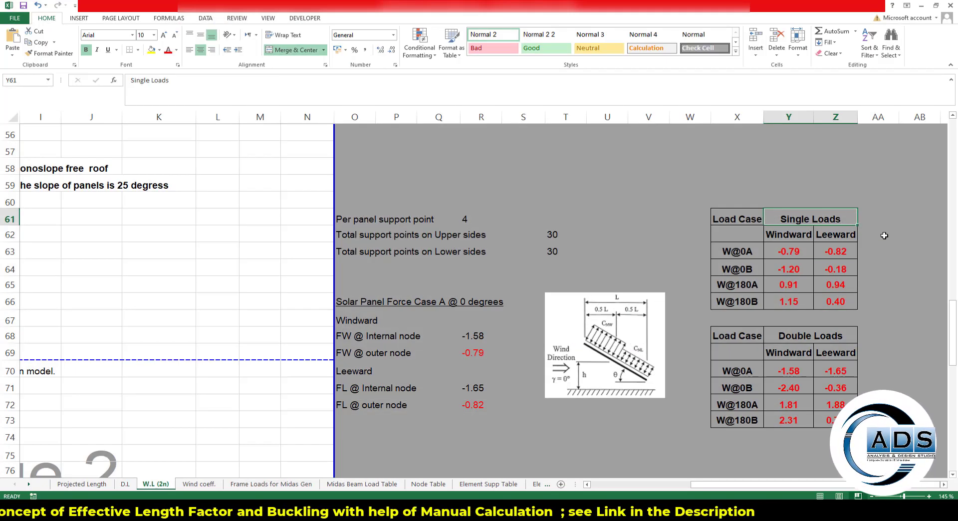
pyautogui.click(881, 234)
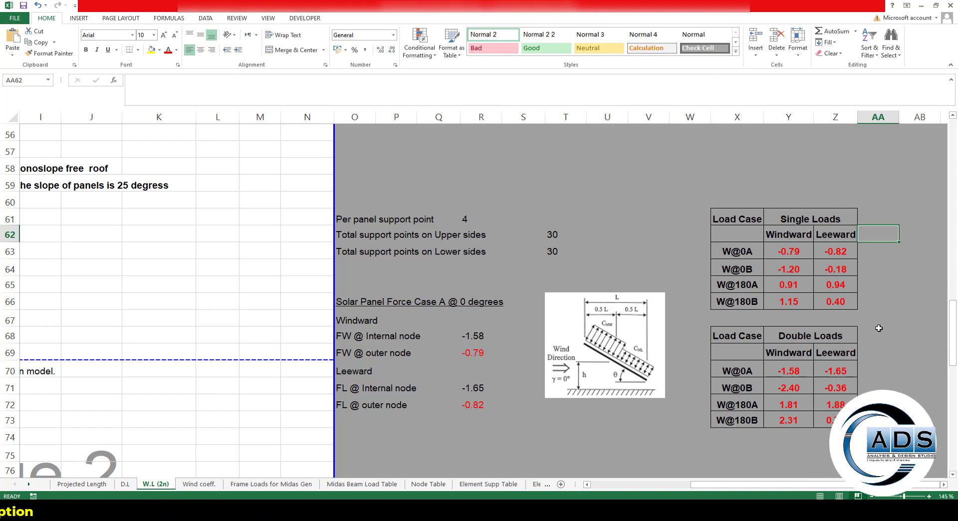
pyautogui.click(822, 333)
pyautogui.click(795, 370)
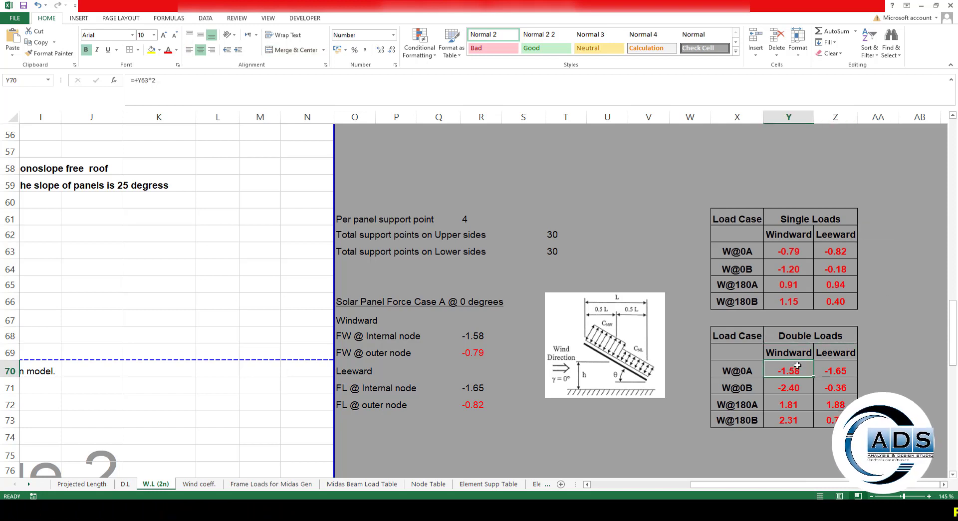
# Switch back to midas Gen and clear the applied load symbols from the purlin model
pyautogui.click(527, 510)
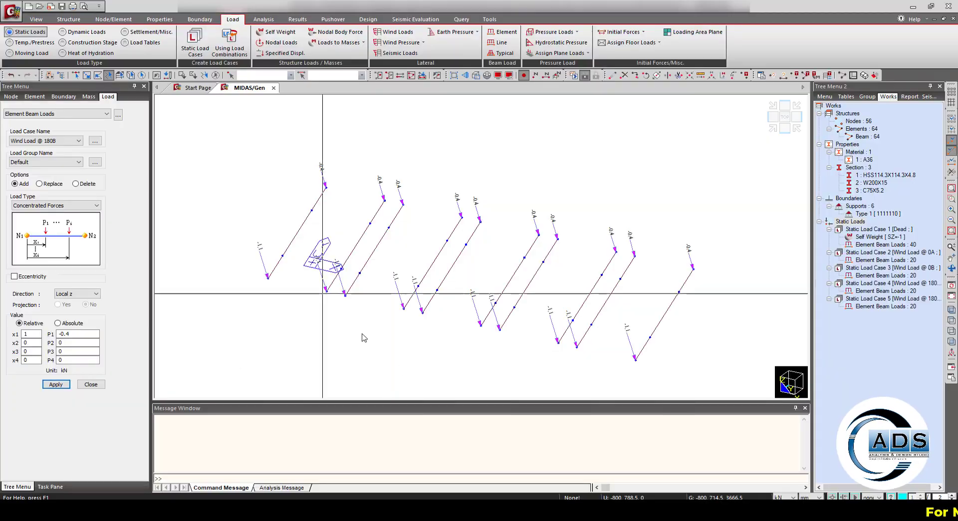
pyautogui.click(952, 320)
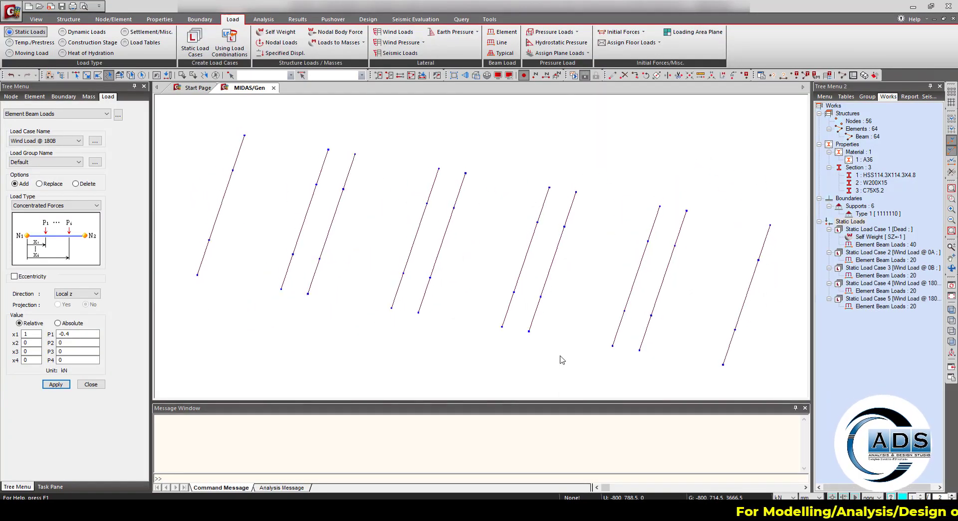
pyautogui.scroll(-4, 560, 356)
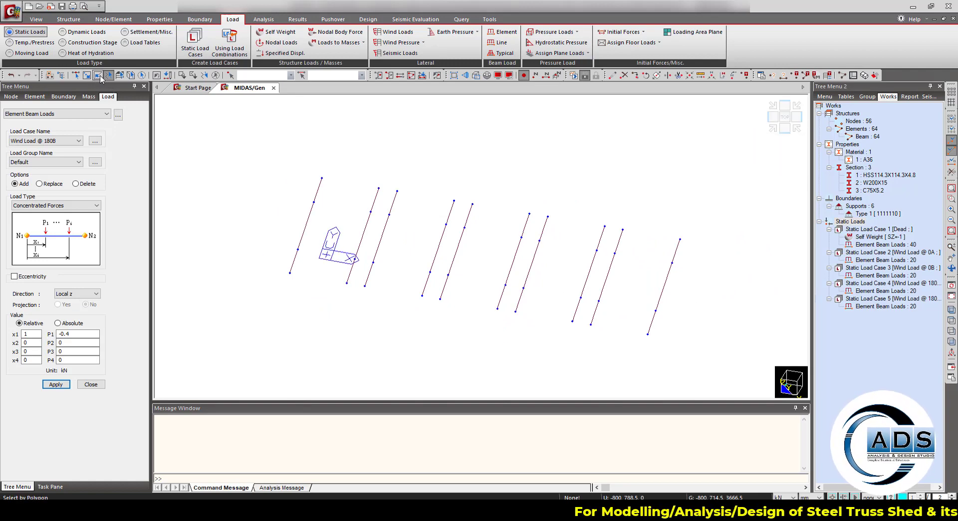
# Select the middle segments of all the purlins and set the concentrated load positions to absolute distances
pyautogui.click(674, 290)
pyautogui.doubleClick(250, 209)
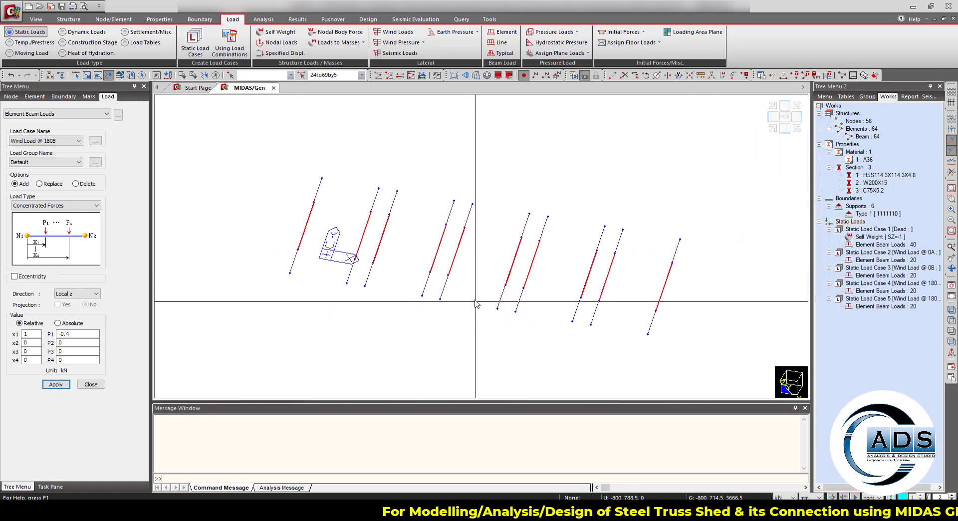
pyautogui.keyDown('ctrl'); pyautogui.moveTo(475, 301); pyautogui.dragTo(466, 294, button='middle'); pyautogui.keyUp('ctrl')
pyautogui.scroll(2, 474, 266)
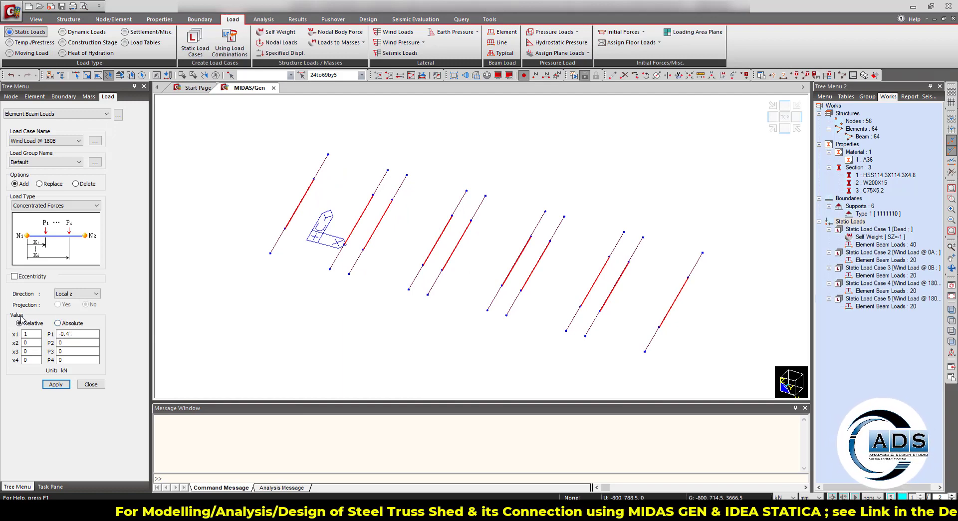
pyautogui.click(75, 324)
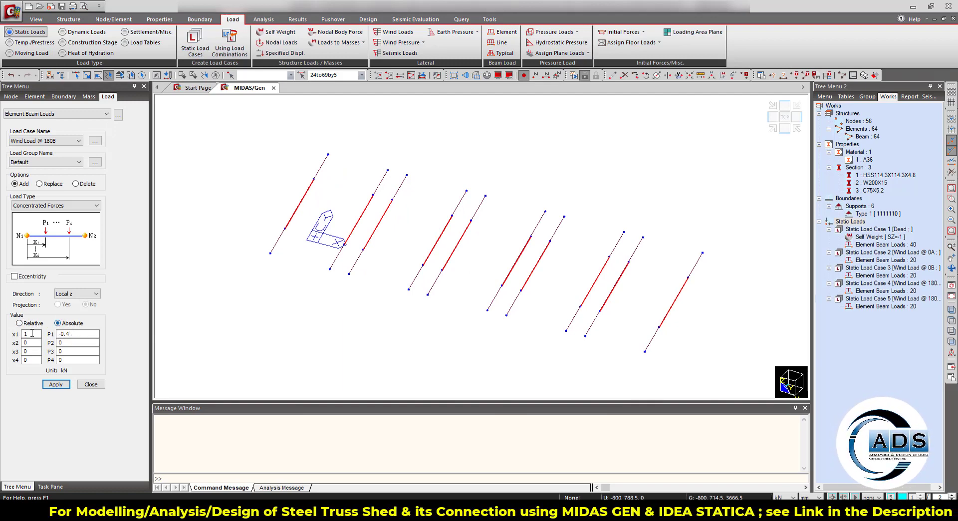
pyautogui.doubleClick(32, 334)
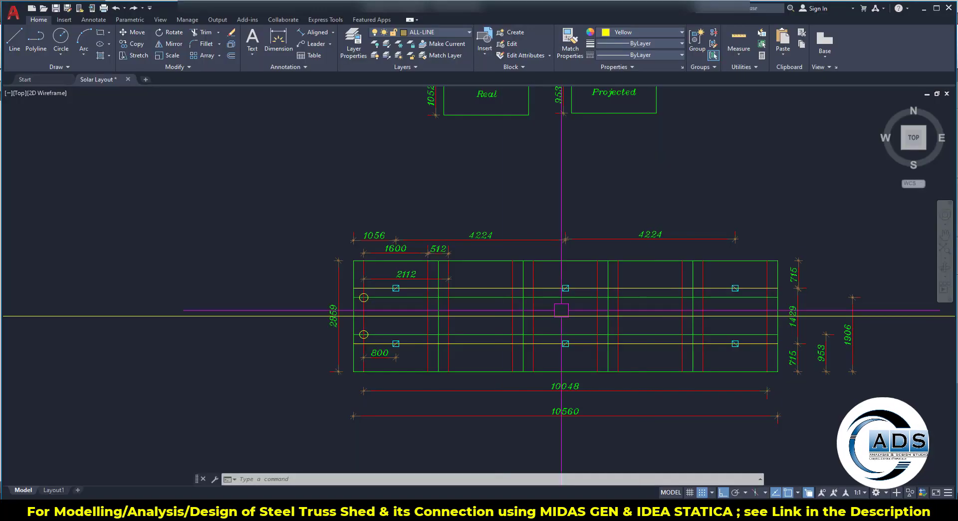
# Check the purlin load-point dimensions in the AutoCAD side elevation and the W@0A double loads in Excel
pyautogui.scroll(-2, 633, 205)
pyautogui.moveTo(633, 205)
pyautogui.mouseDown(button='middle')
pyautogui.moveTo(669, 248)
pyautogui.moveTo(569, 321)
pyautogui.mouseUp(button='middle')
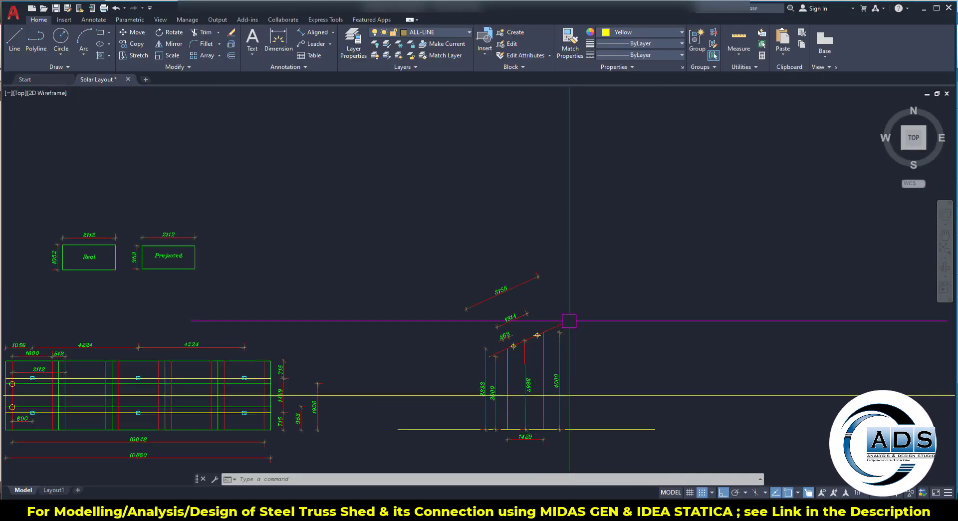
pyautogui.scroll(5, 569, 321)
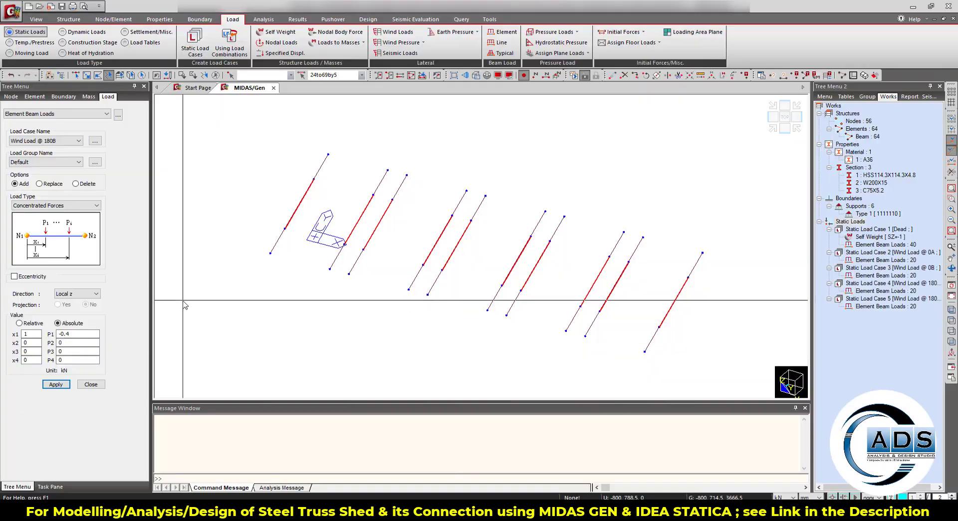
pyautogui.scroll(3, 282, 238)
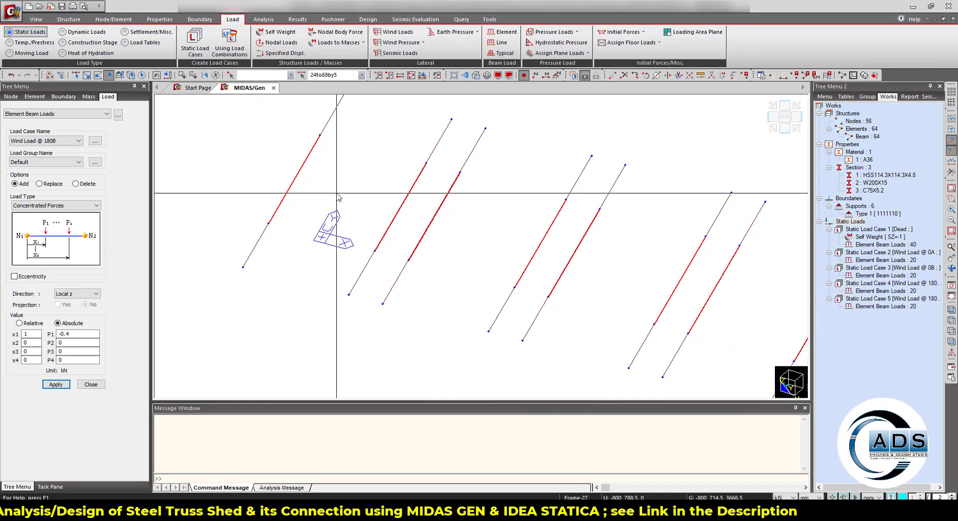
pyautogui.moveTo(350, 192); pyautogui.dragTo(346, 216, button='middle')
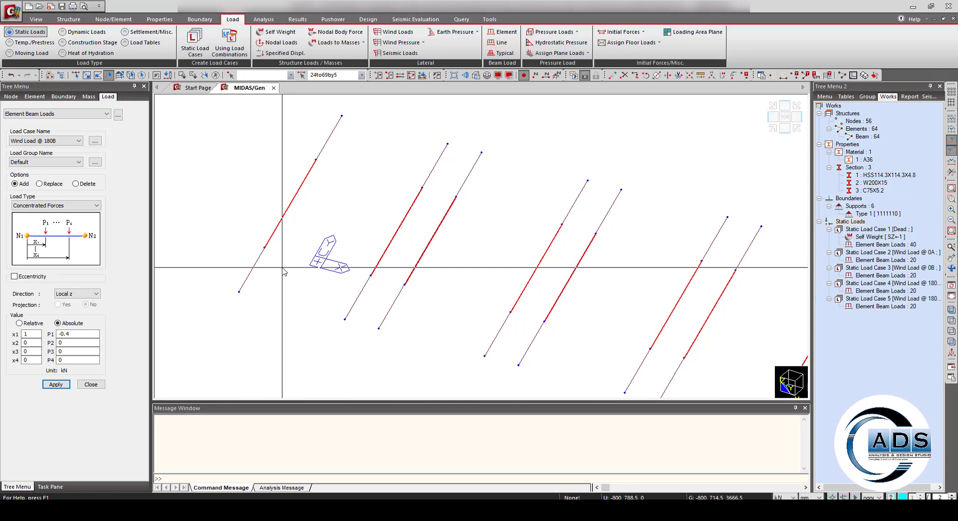
pyautogui.hotkey('alt', 'Tab')
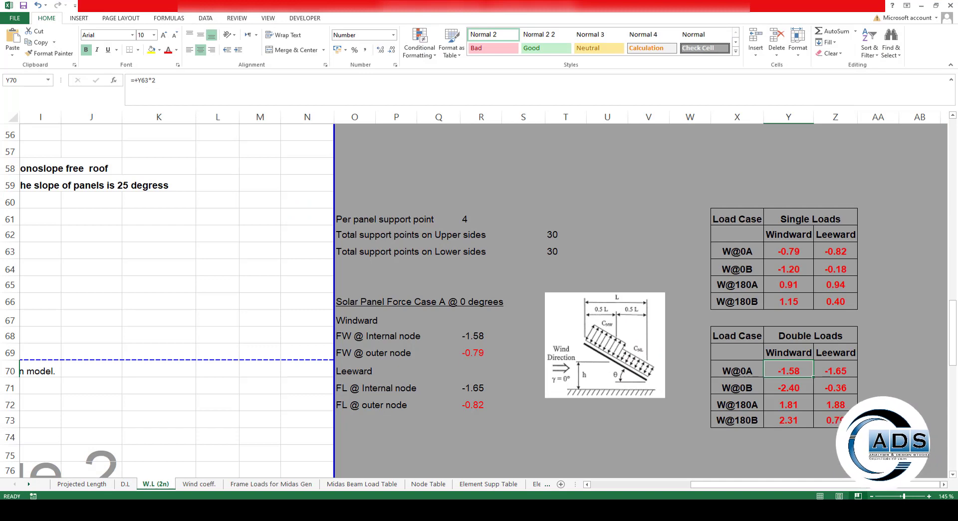
pyautogui.hotkey('alt', 'Tab')
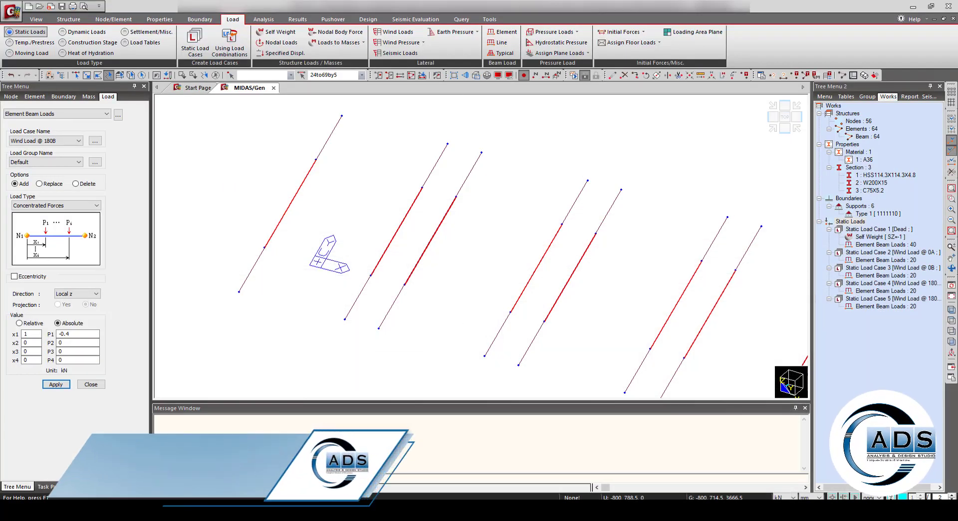
# Switch to AutoCAD and examine the two circled panel support points on the end purlin of the solar layout plan
pyautogui.moveTo(477, 510)
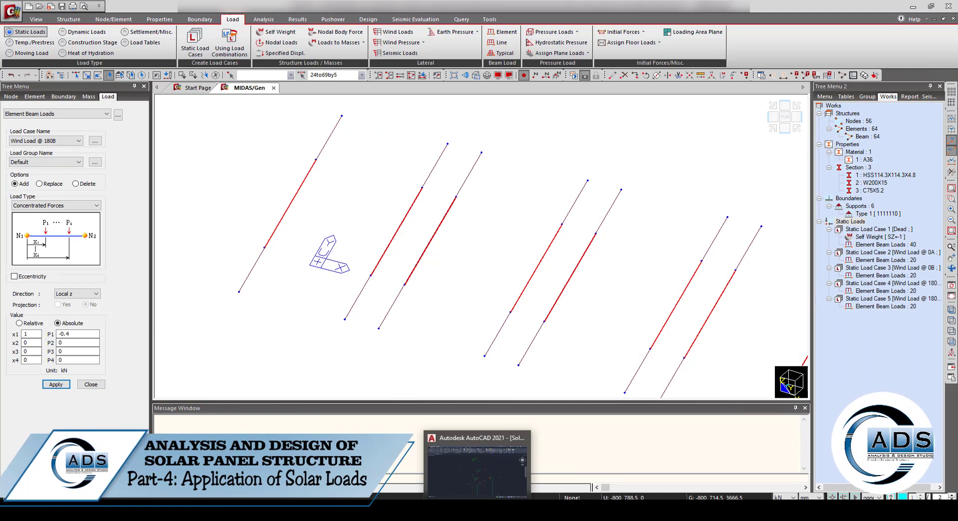
pyautogui.click(477, 510)
pyautogui.scroll(-8, 448, 356)
pyautogui.moveTo(101, 372); pyautogui.dragTo(354, 302, button='middle')
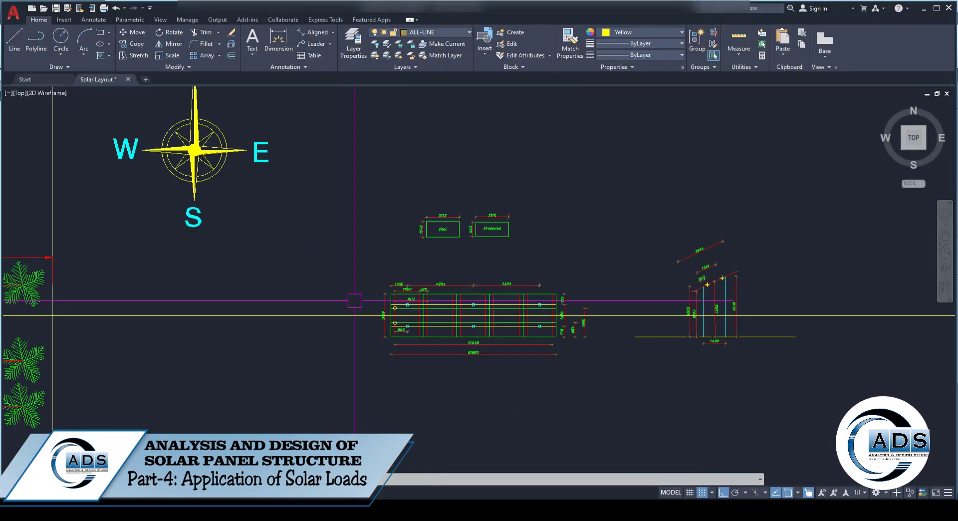
pyautogui.scroll(6, 361, 299)
pyautogui.moveTo(377, 359); pyautogui.dragTo(338, 355, button='middle')
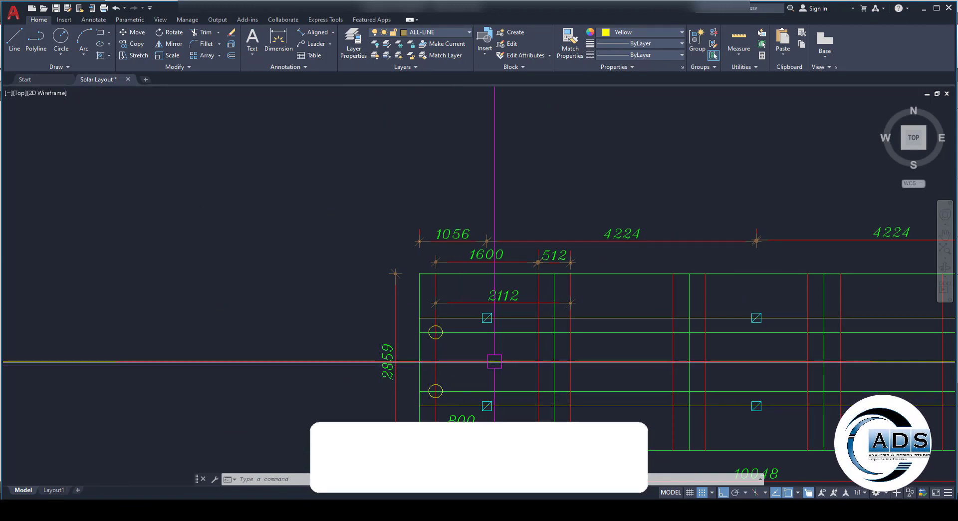
pyautogui.scroll(2, 482, 358)
pyautogui.click(423, 328)
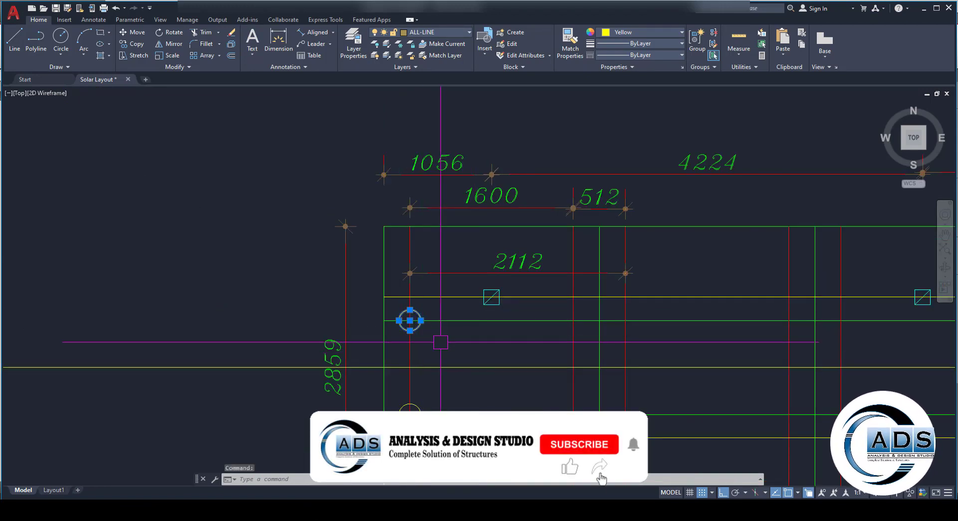
pyautogui.press('Escape')
pyautogui.moveTo(482, 355); pyautogui.dragTo(474, 321, button='middle')
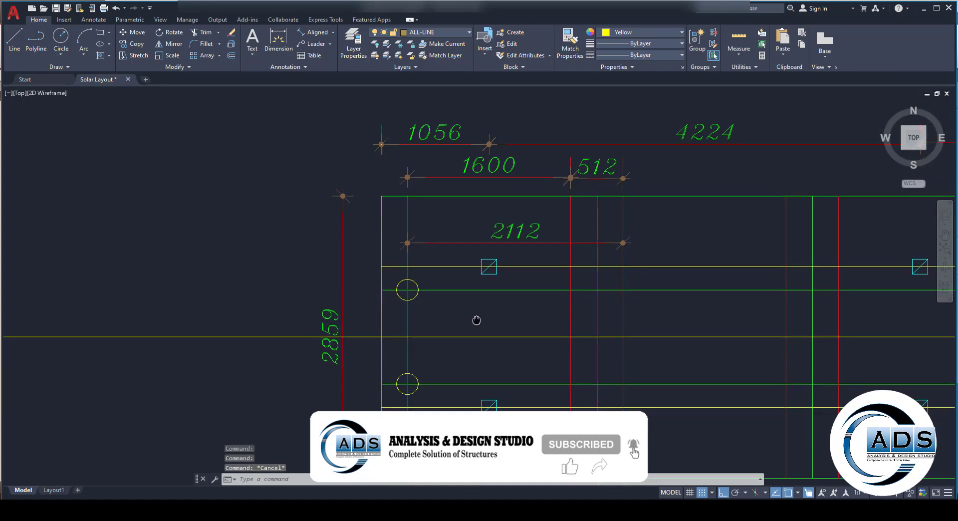
pyautogui.click(418, 368)
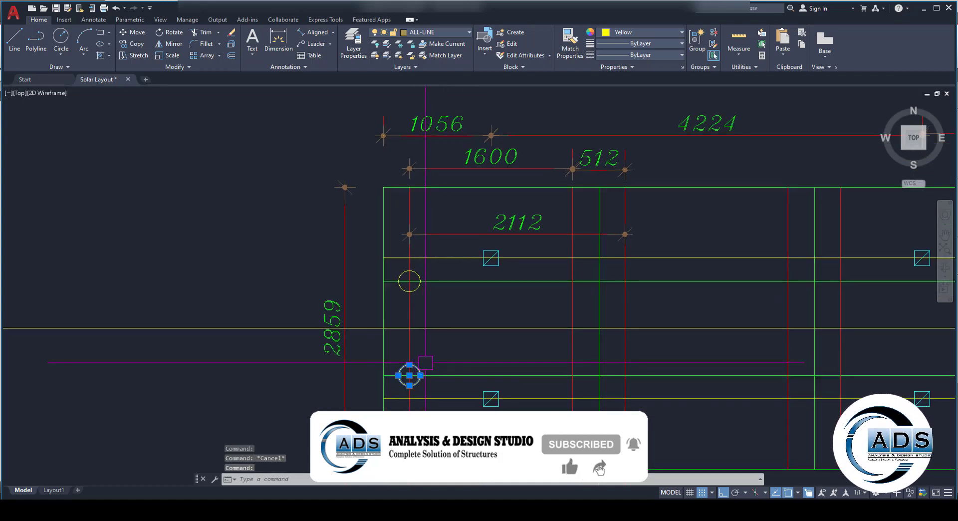
pyautogui.press('Escape')
pyautogui.moveTo(445, 358); pyautogui.dragTo(421, 368, button='middle')
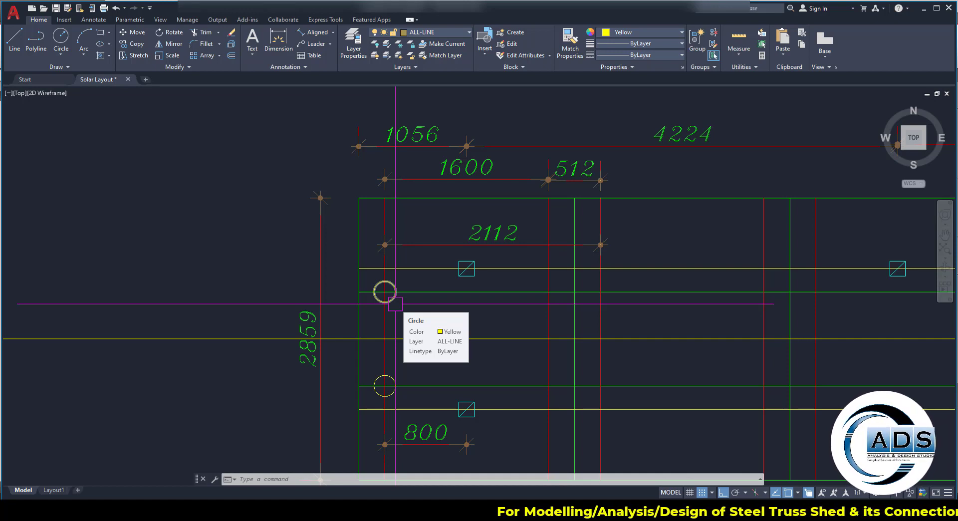
pyautogui.moveTo(415, 339); pyautogui.dragTo(415, 303, button='middle')
pyautogui.press('Escape')
pyautogui.press('Escape')
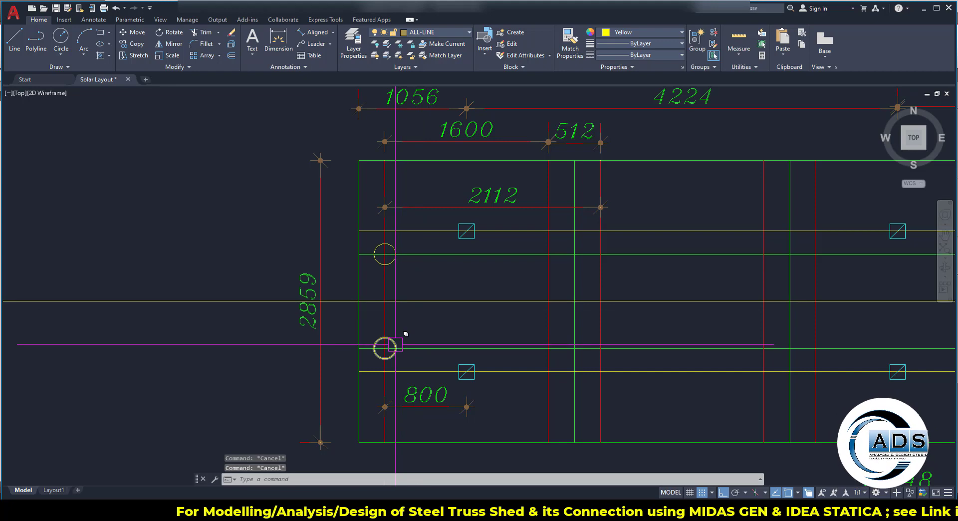
pyautogui.scroll(-5, 396, 344)
pyautogui.scroll(5, 379, 328)
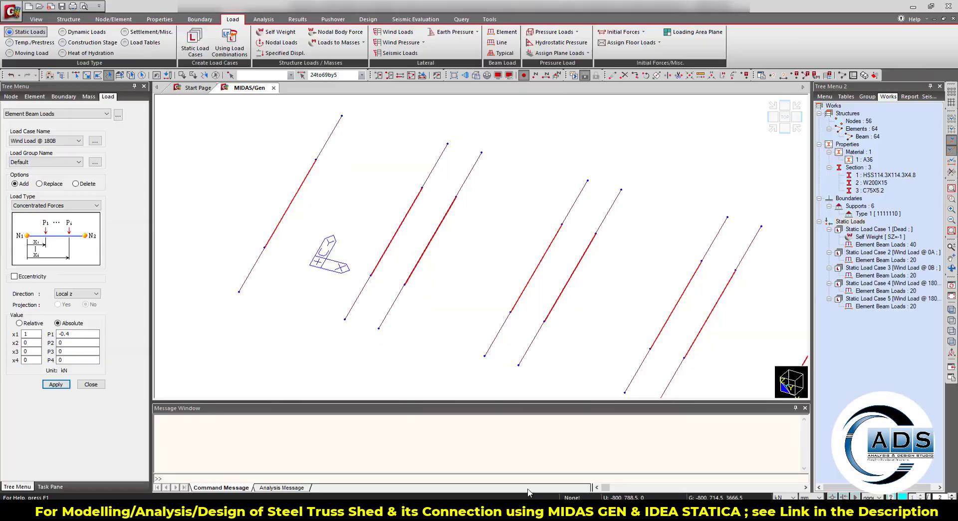
# For Wind Load @ 0A, apply Excel's windward double load as 1.58 kN at absolute x1=1314 on the middle purlin segments
pyautogui.moveTo(33, 333); pyautogui.dragTo(13, 334)
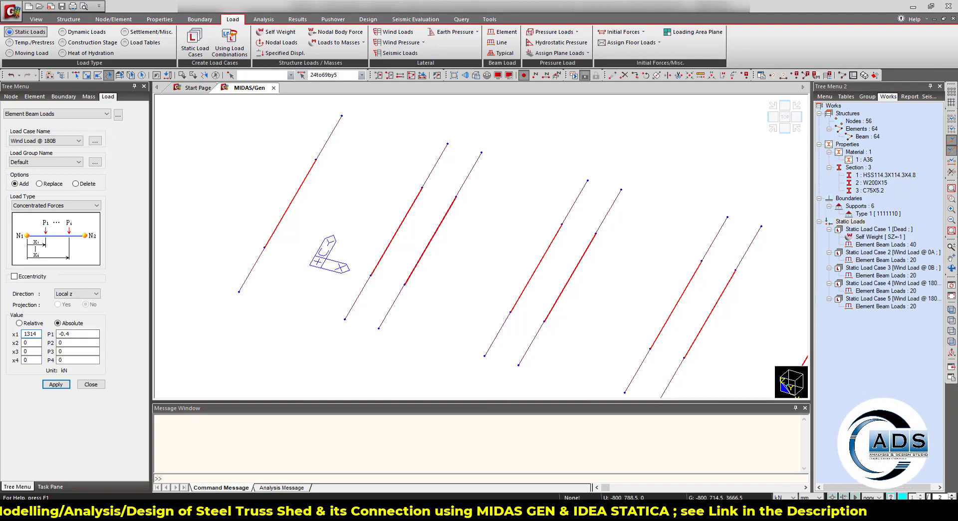
pyautogui.hotkey('alt', 'Tab')
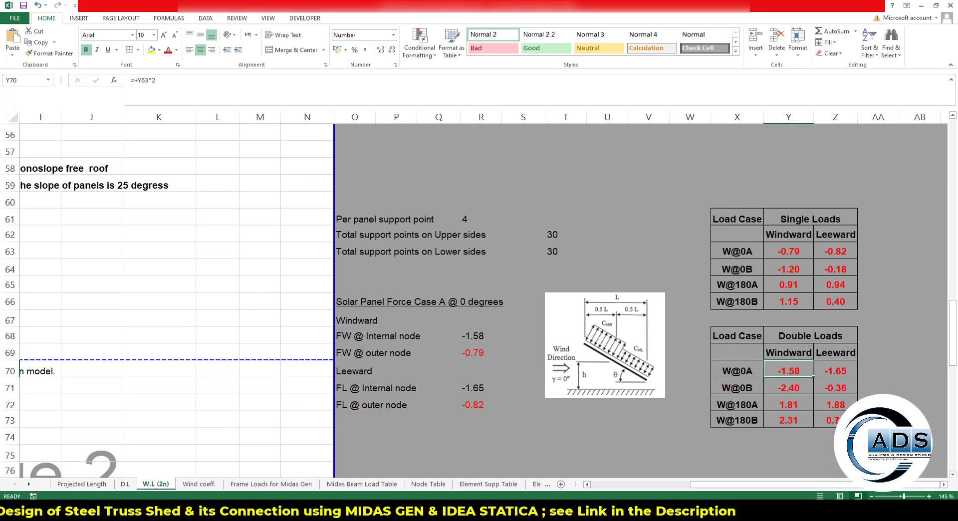
pyautogui.hotkey('alt', 'Tab')
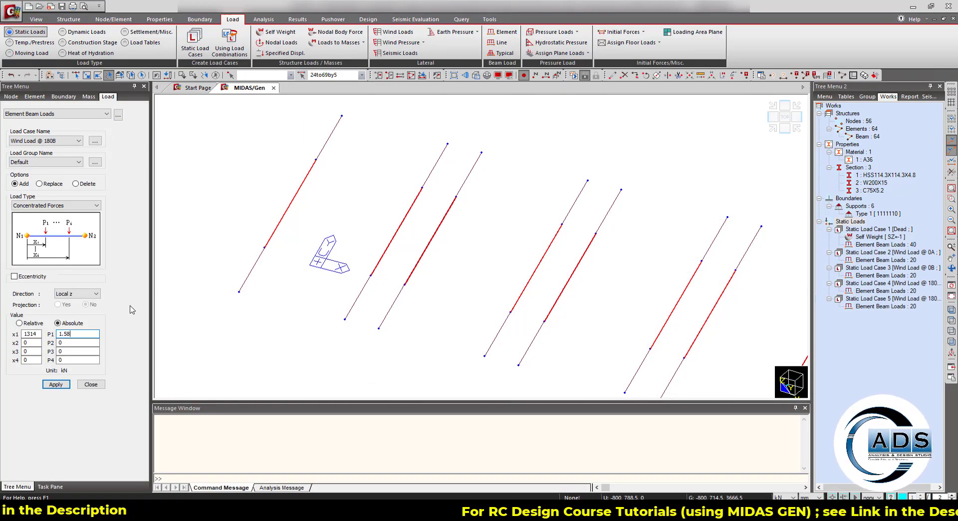
pyautogui.click(78, 141)
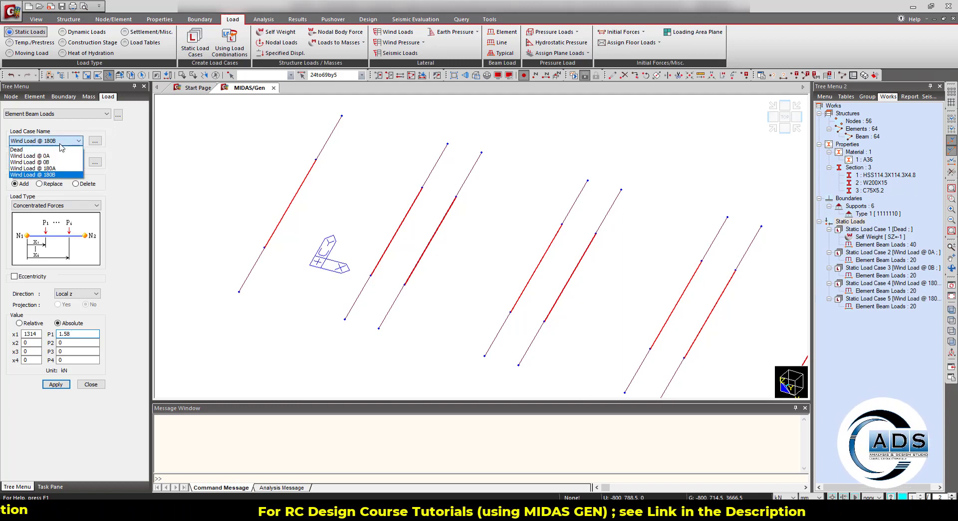
pyautogui.click(44, 152)
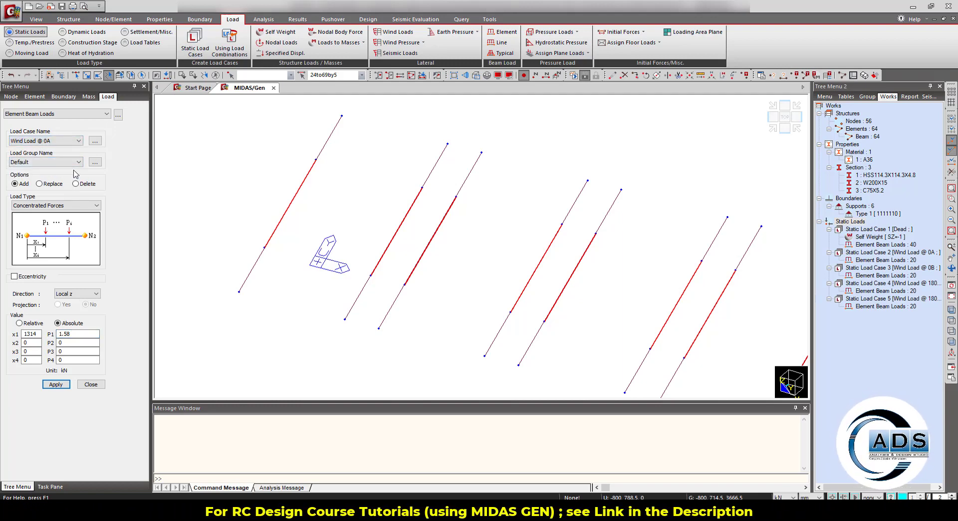
pyautogui.click(54, 384)
pyautogui.scroll(-3, 325, 264)
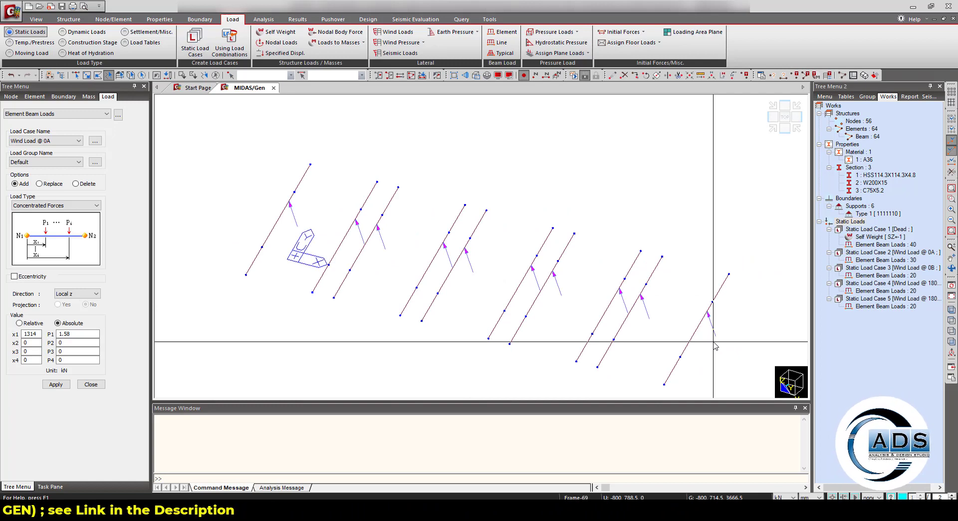
# Reselect the middle purlin segments and apply Excel's W@0A leeward double load as 1.65 kN at absolute x1=263
pyautogui.click(664, 332)
pyautogui.click(716, 344)
pyautogui.click(713, 351)
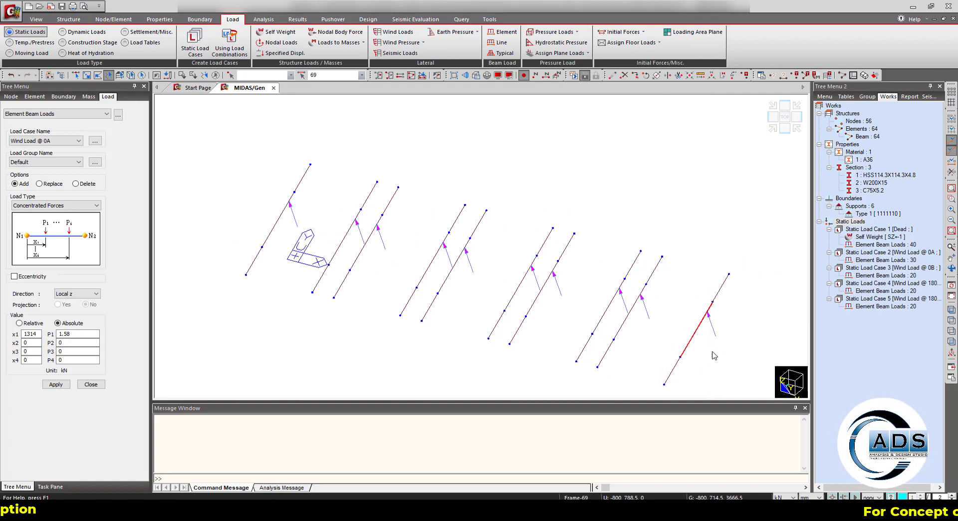
pyautogui.click(272, 224)
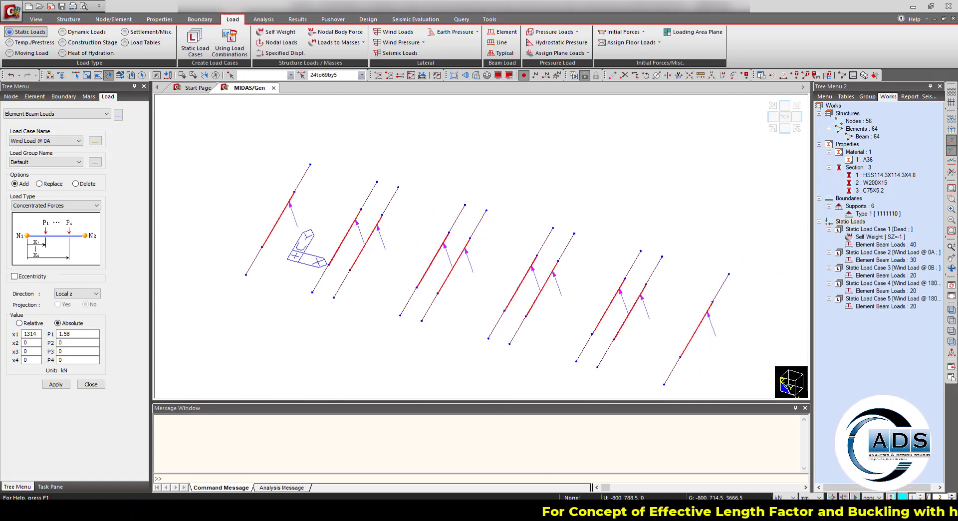
pyautogui.hotkey('alt', 'Tab')
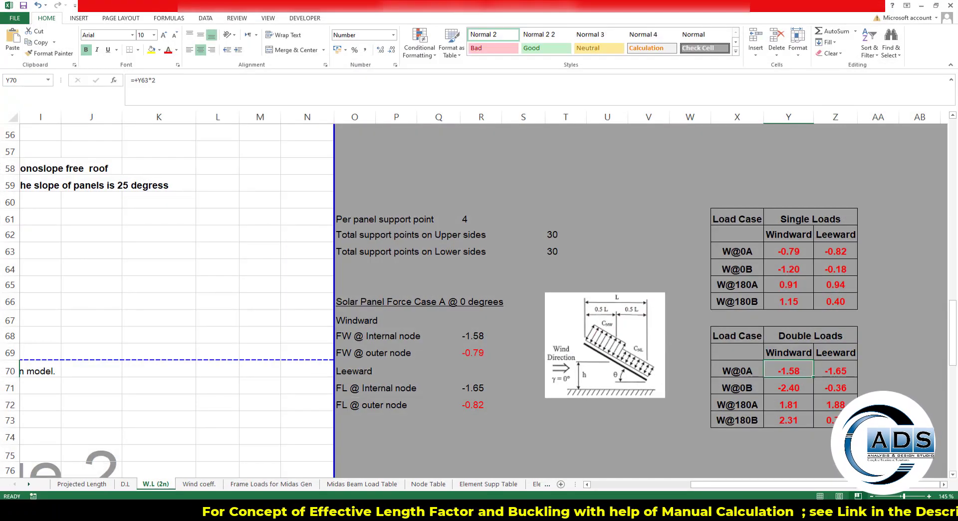
pyautogui.click(796, 388)
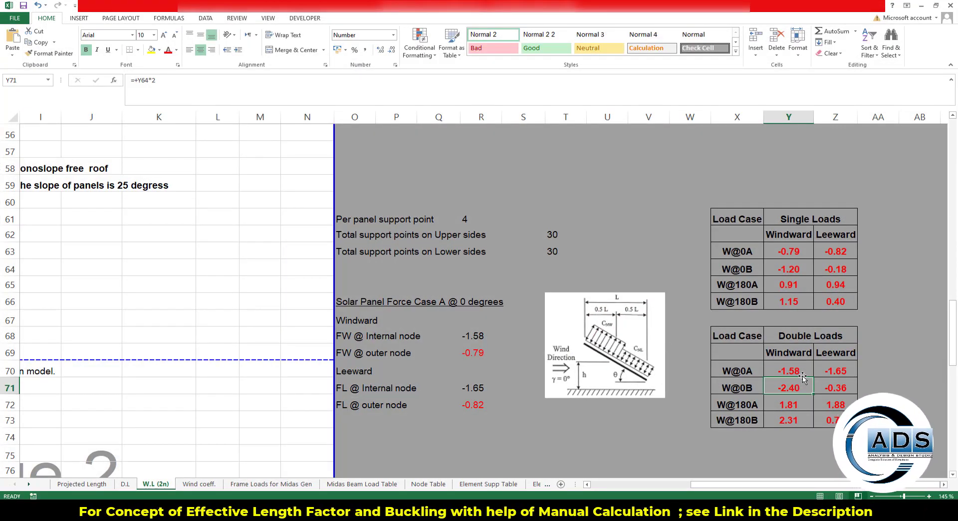
pyautogui.click(837, 369)
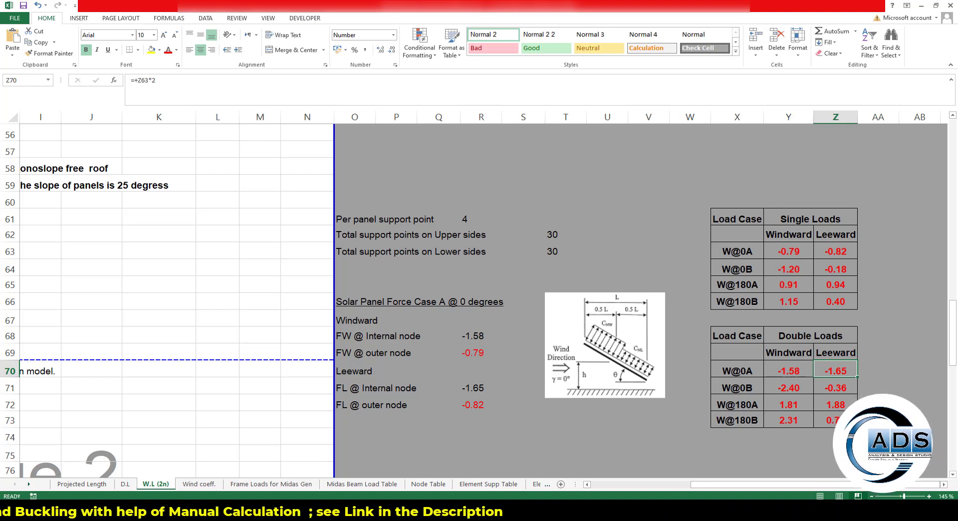
pyautogui.hotkey('alt', 'Tab')
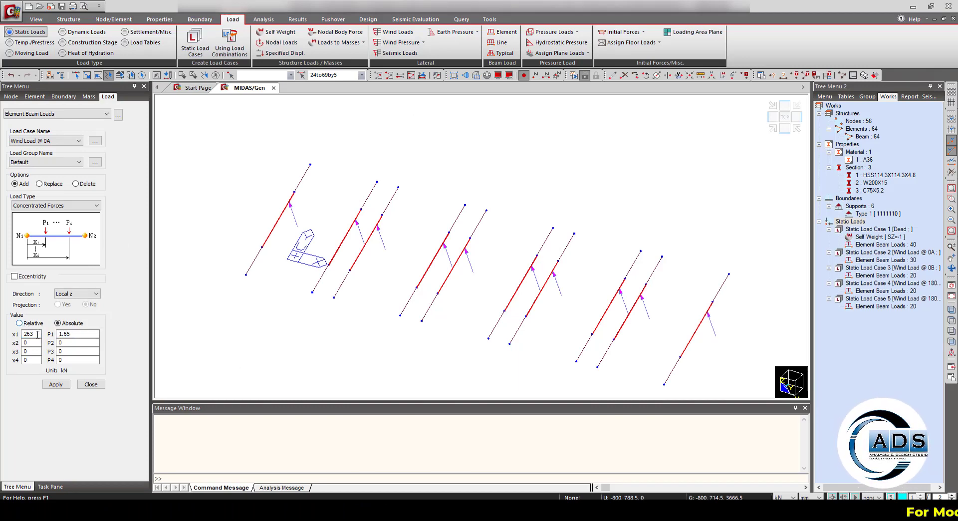
pyautogui.click(64, 385)
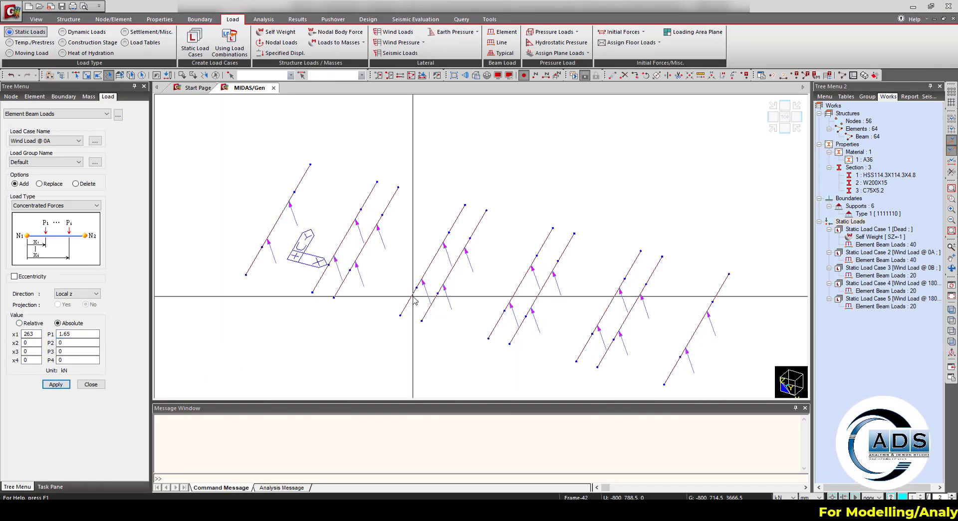
# Look up Excel's W@0B windward double load and apply it for Wind Load @ 0B as 2.4 kN at absolute x1=1314 on the middle purlin segments
pyautogui.hotkey('alt', 'Tab')
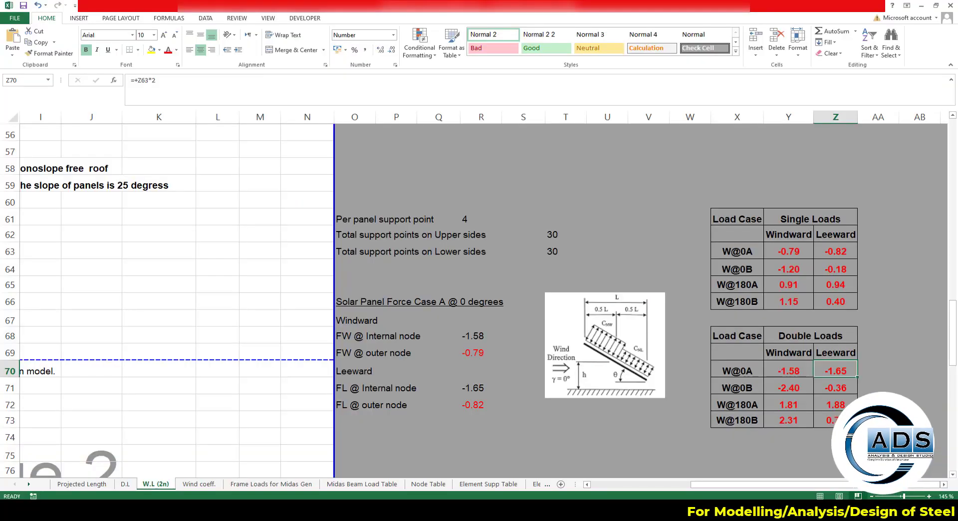
pyautogui.press('Left')
pyautogui.press('Down')
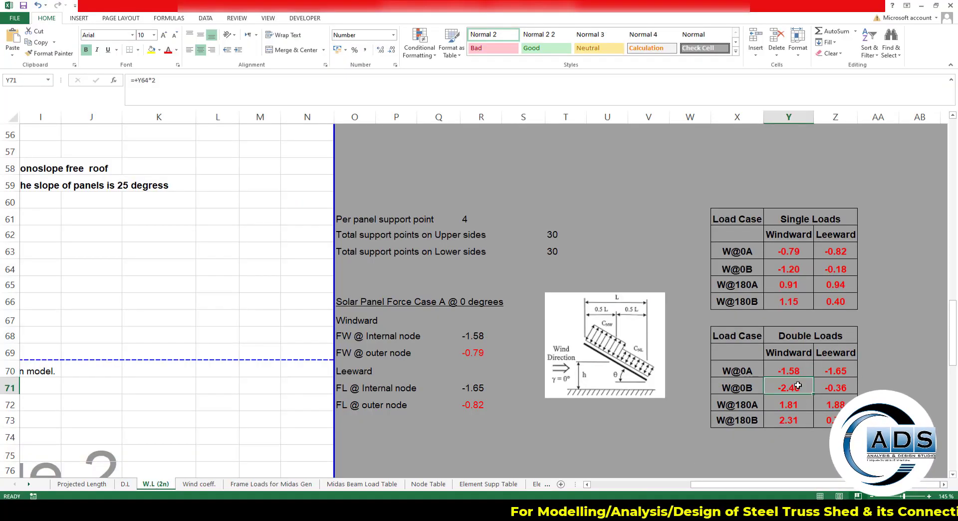
pyautogui.press('Left')
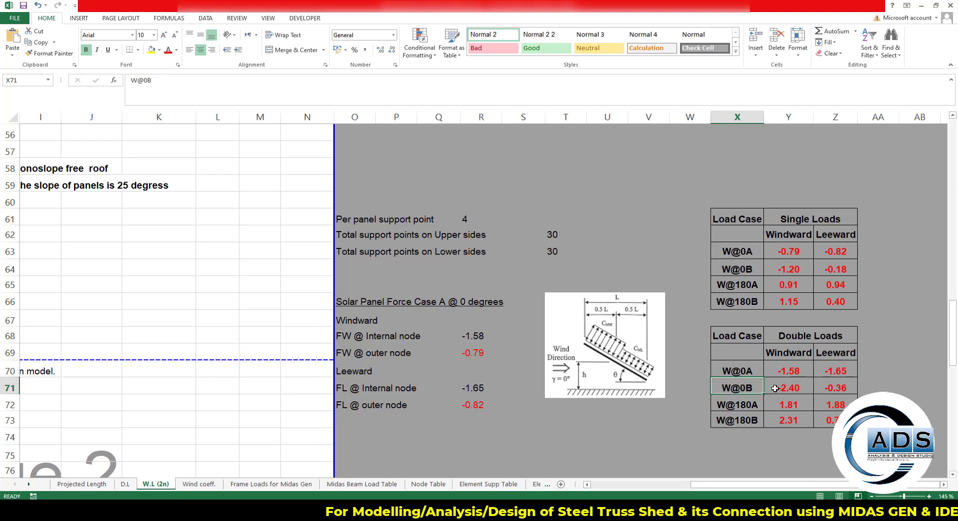
pyautogui.press('Right')
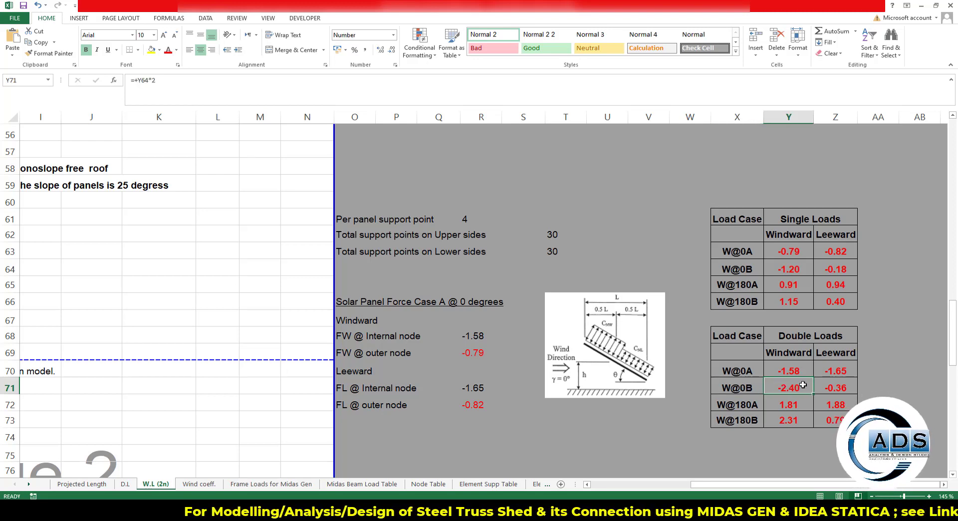
pyautogui.click(527, 511)
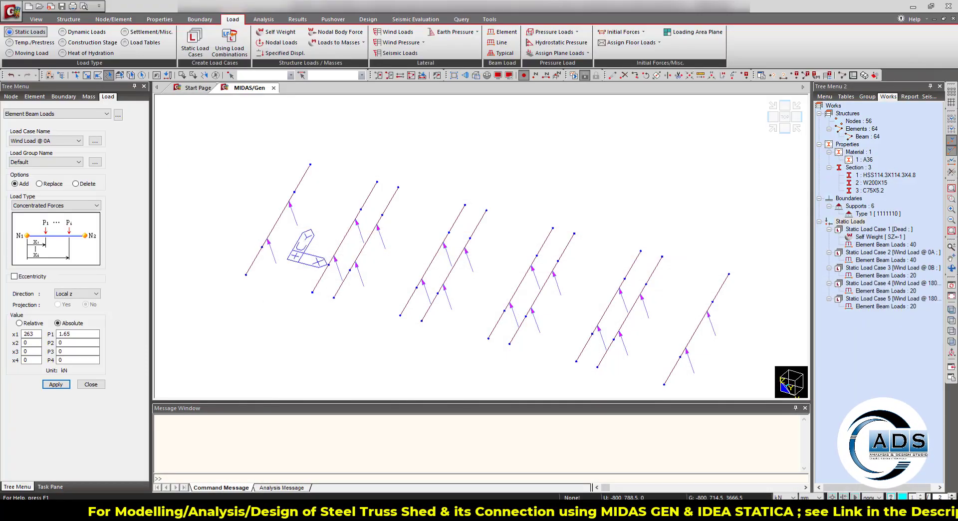
pyautogui.click(705, 337)
pyautogui.doubleClick(241, 228)
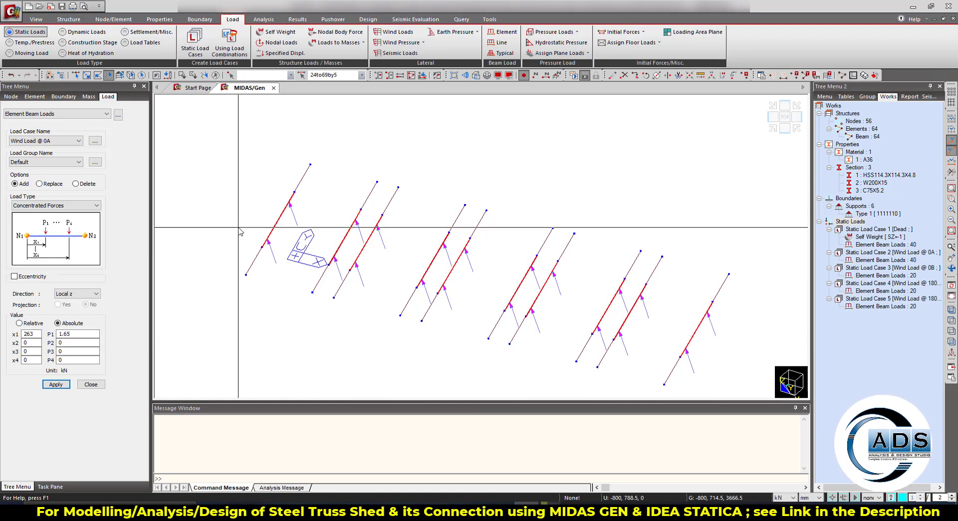
pyautogui.moveTo(37, 335); pyautogui.dragTo(11, 332)
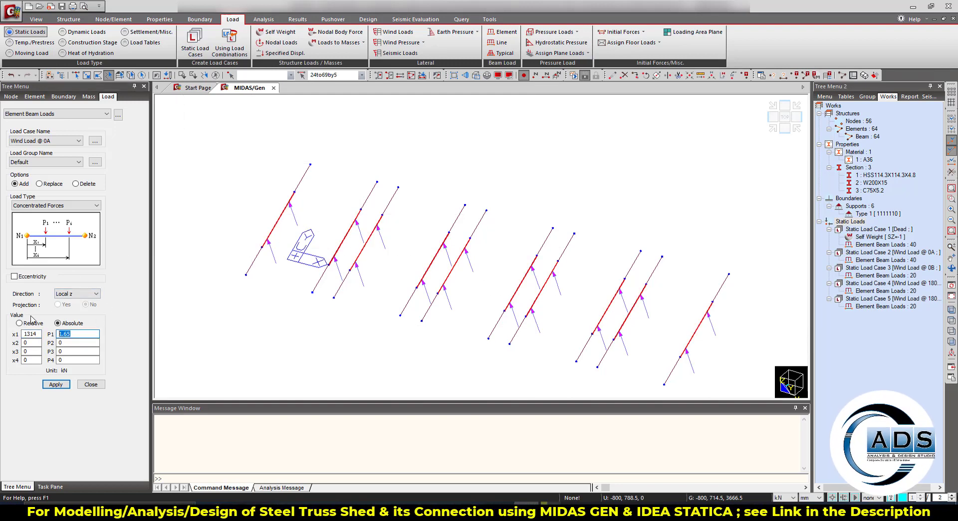
pyautogui.click(78, 141)
pyautogui.click(45, 157)
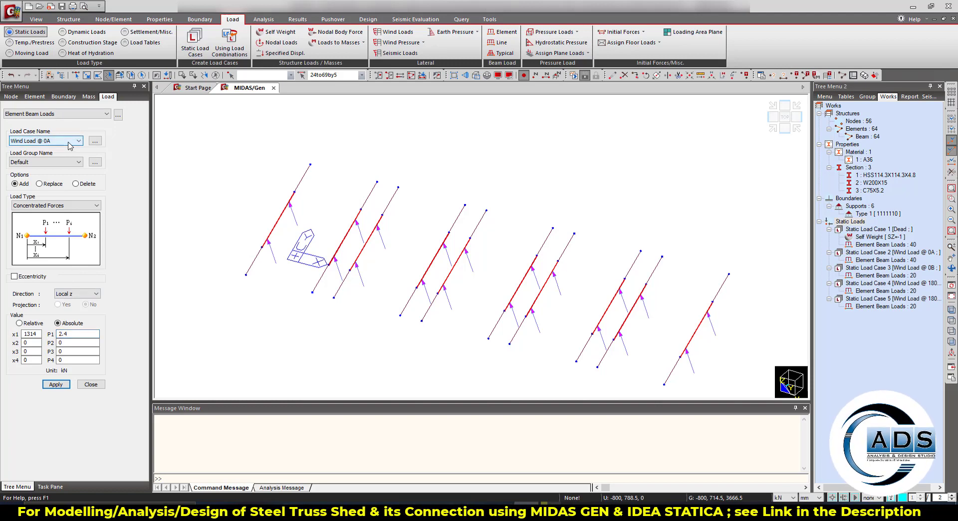
pyautogui.click(63, 385)
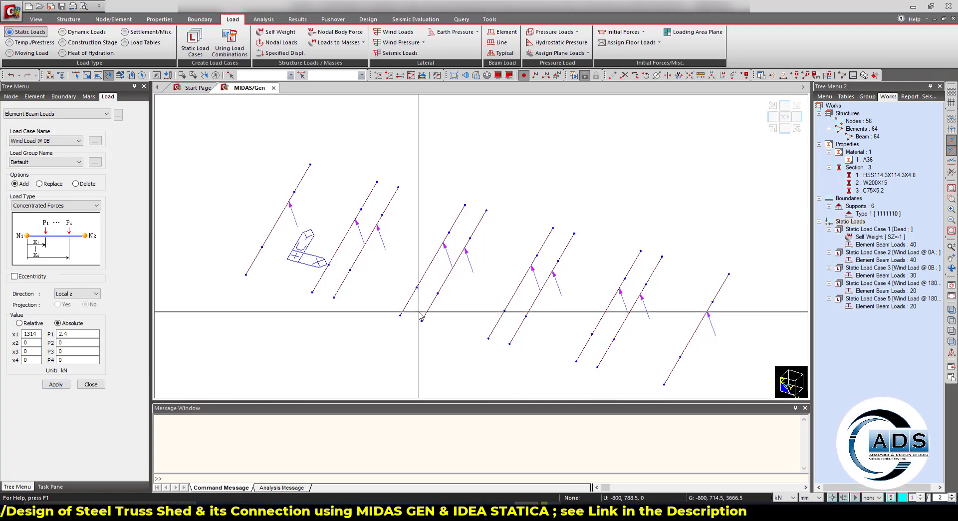
# Reselect the middle purlin segments and apply Excel's W@0B leeward double load as 0.36 kN at absolute x1=263
pyautogui.click(720, 351)
pyautogui.click(229, 218)
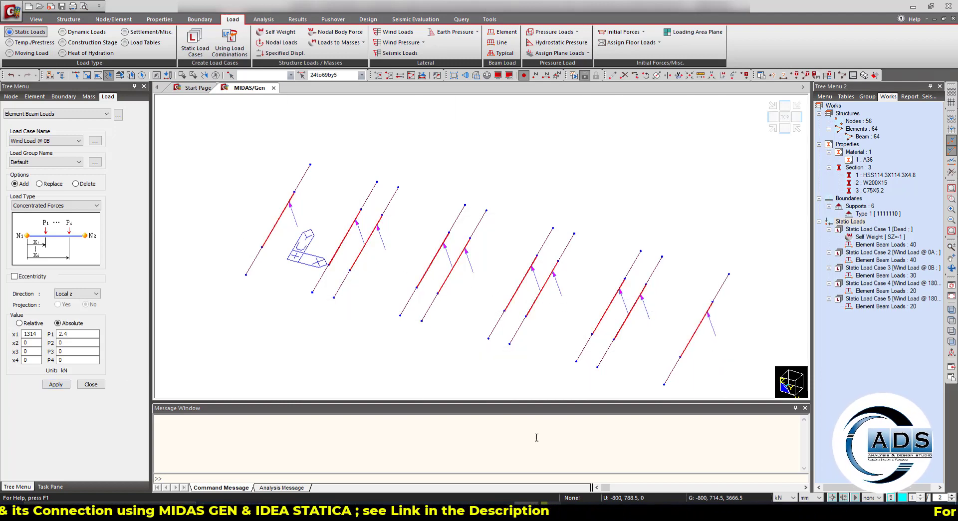
pyautogui.hotkey('alt', 'Tab')
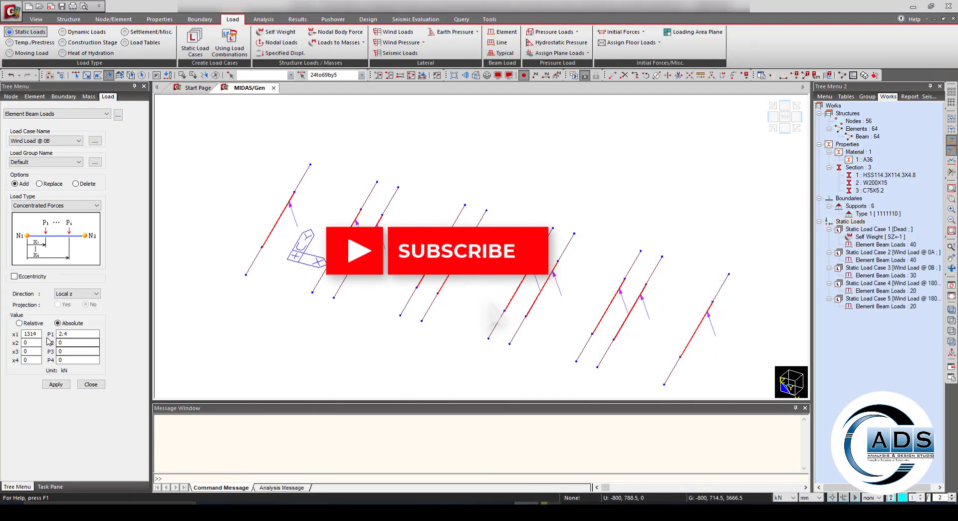
pyautogui.write('263')
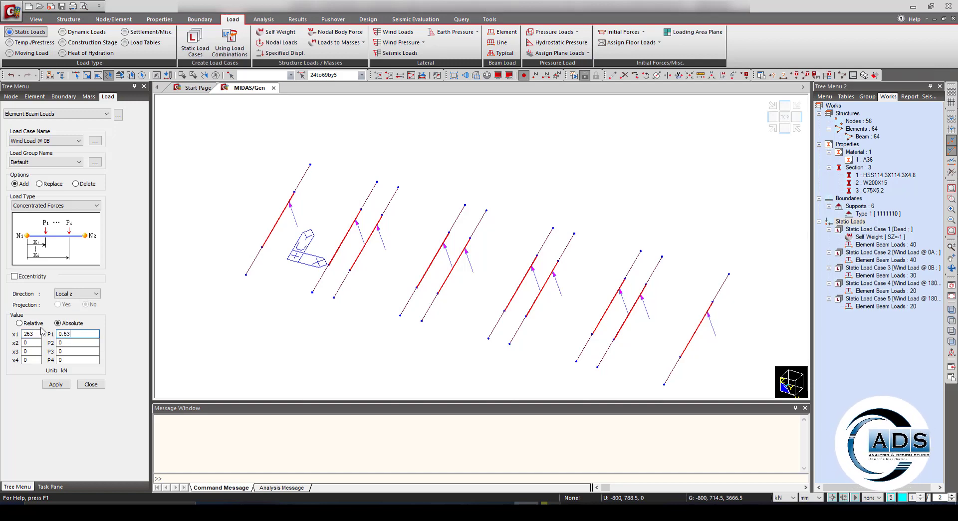
pyautogui.write('0.63')
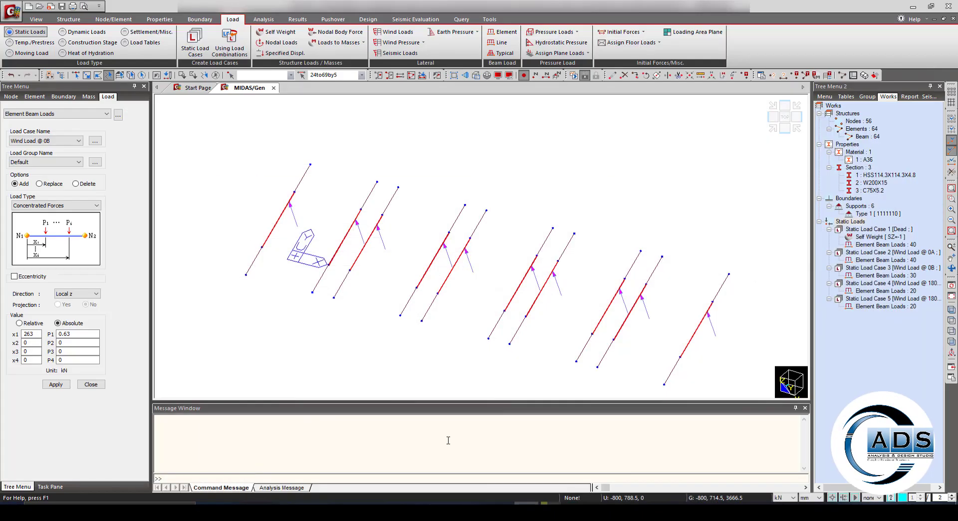
pyautogui.click(82, 342)
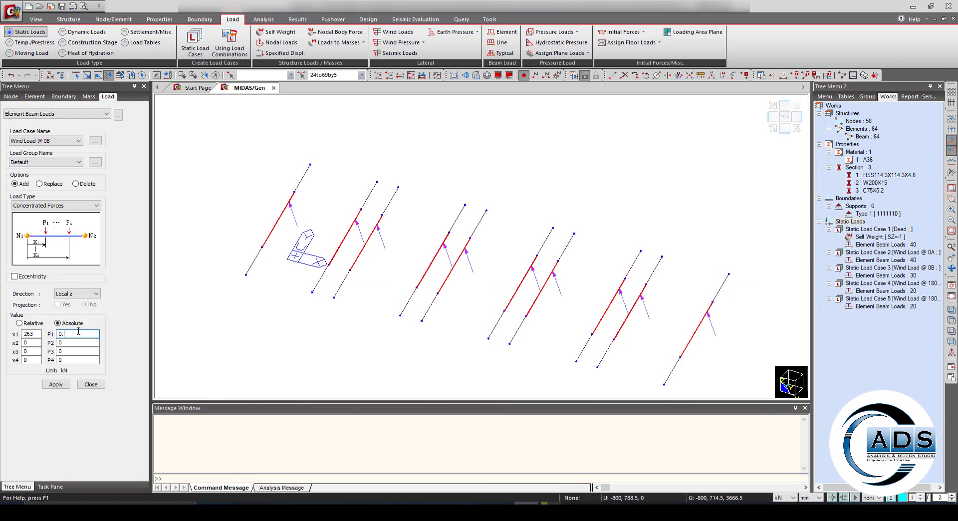
pyautogui.click(56, 384)
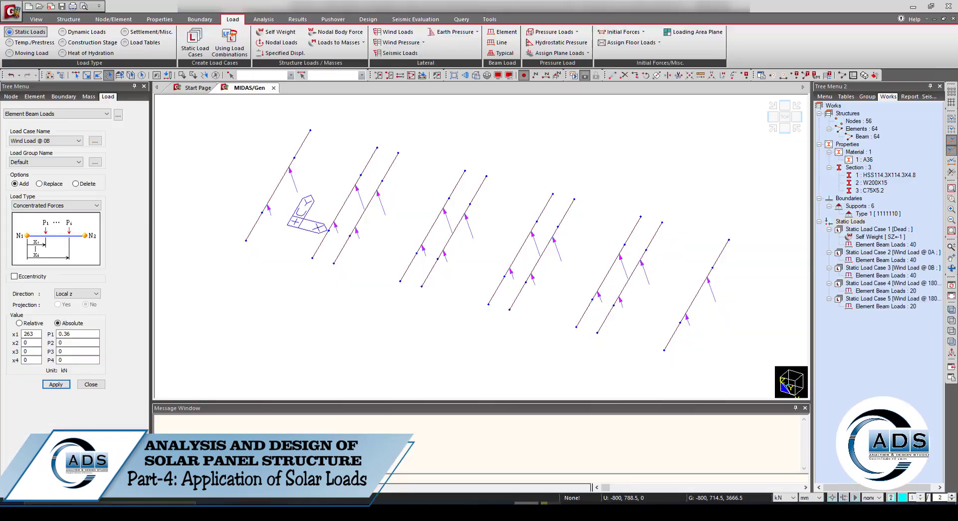
# For Wind Load @ 180A, apply the windward double load as -1.81 kN at absolute x1=263 on the middle purlin segments
pyautogui.click(57, 142)
pyautogui.click(52, 167)
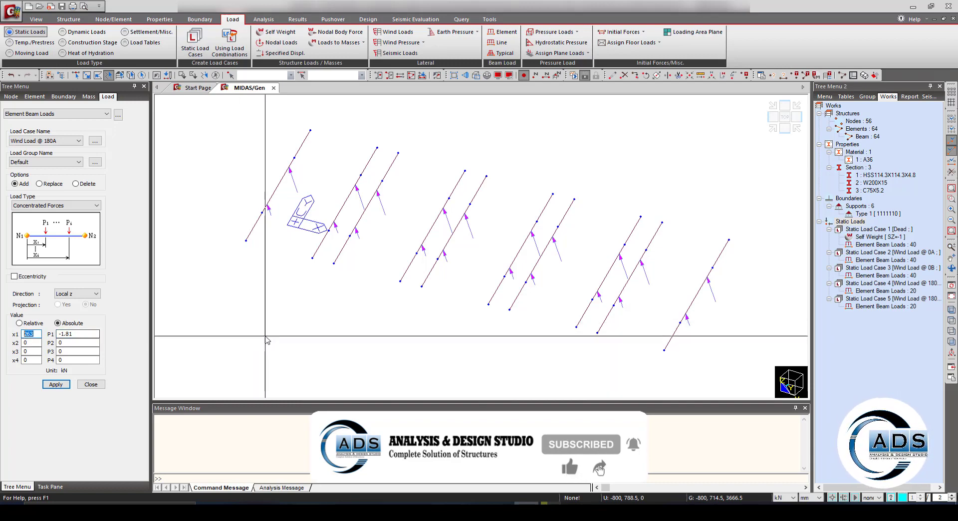
pyautogui.moveTo(717, 306); pyautogui.dragTo(466, 248)
pyautogui.moveTo(298, 200); pyautogui.dragTo(276, 198)
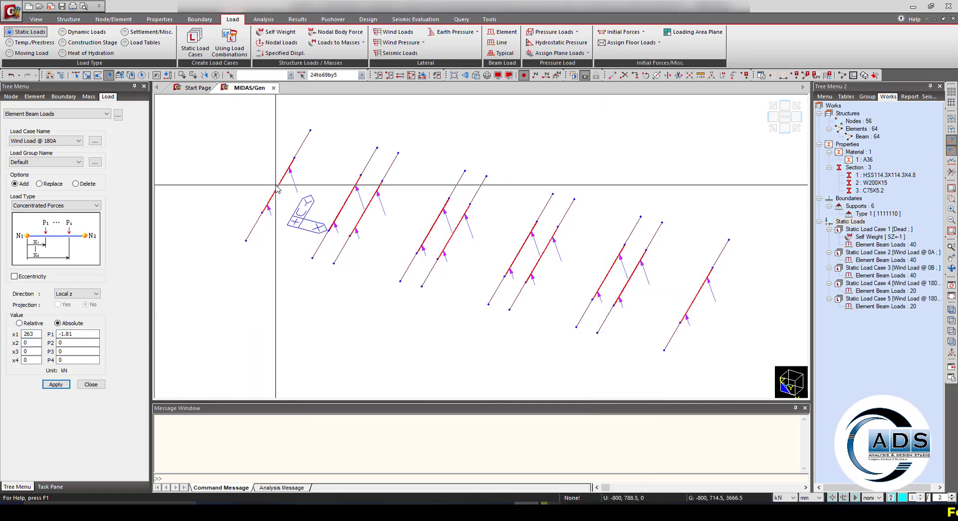
pyautogui.click(56, 385)
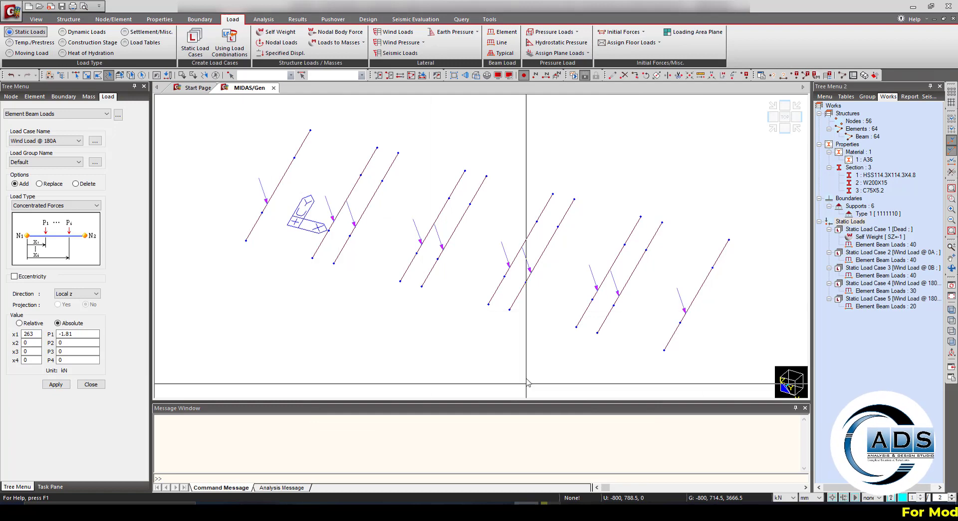
# Check Excel's W@180A leeward double load and apply it as -1.88 kN at absolute x1=1314 on the reselected middle purlin segments
pyautogui.hotkey('alt', 'Tab')
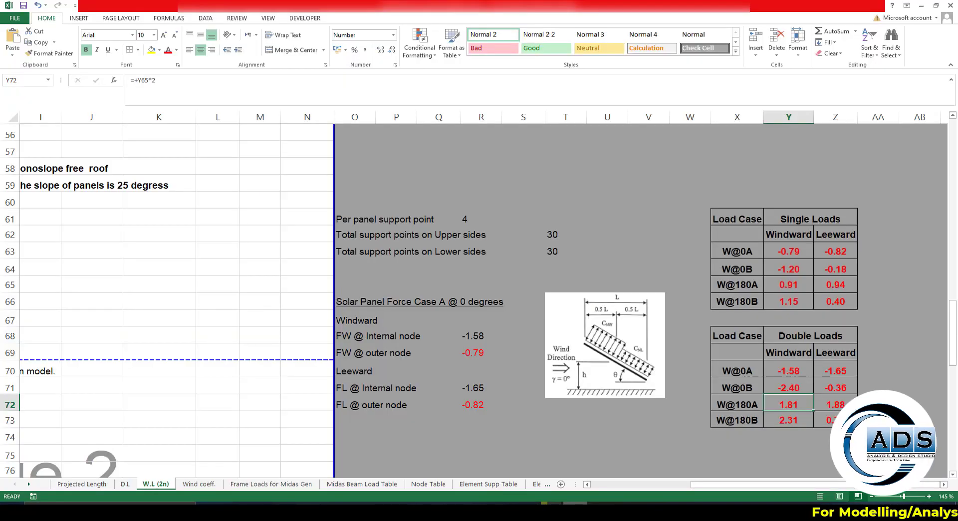
pyautogui.hotkey('alt', 'Tab')
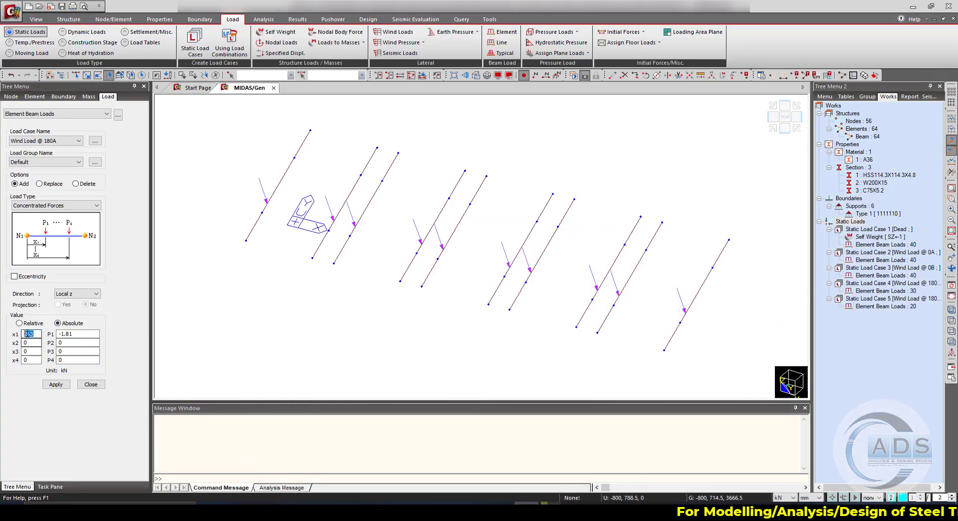
pyautogui.write('1314')
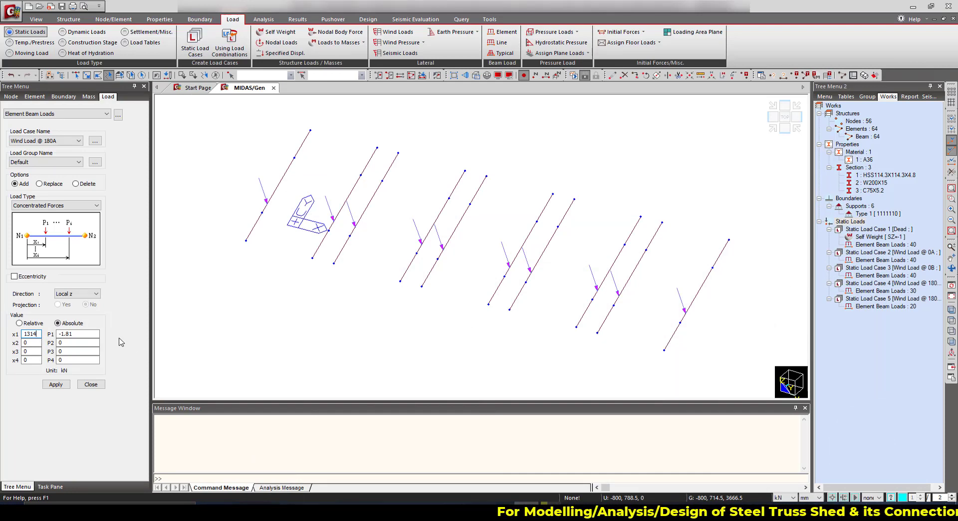
pyautogui.click(98, 334)
pyautogui.press('BackSpace')
pyautogui.write('8')
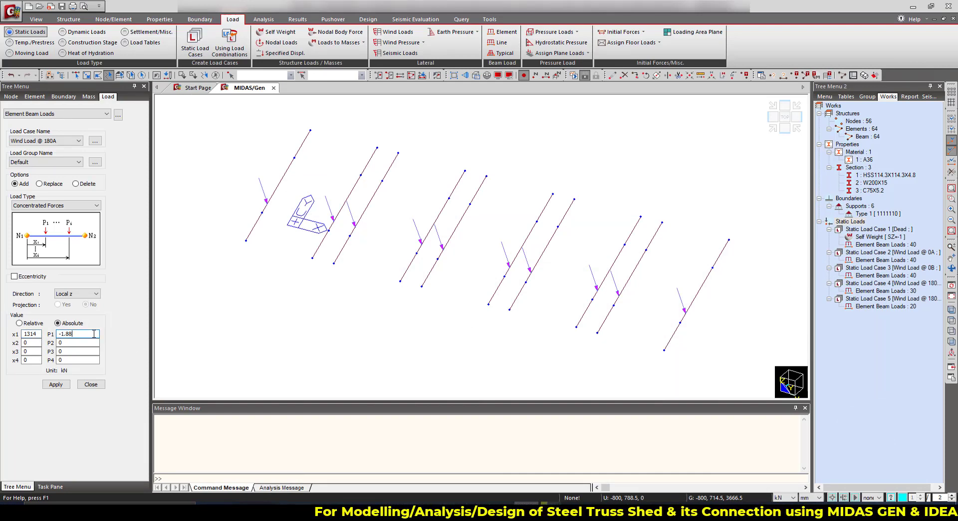
pyautogui.click(55, 384)
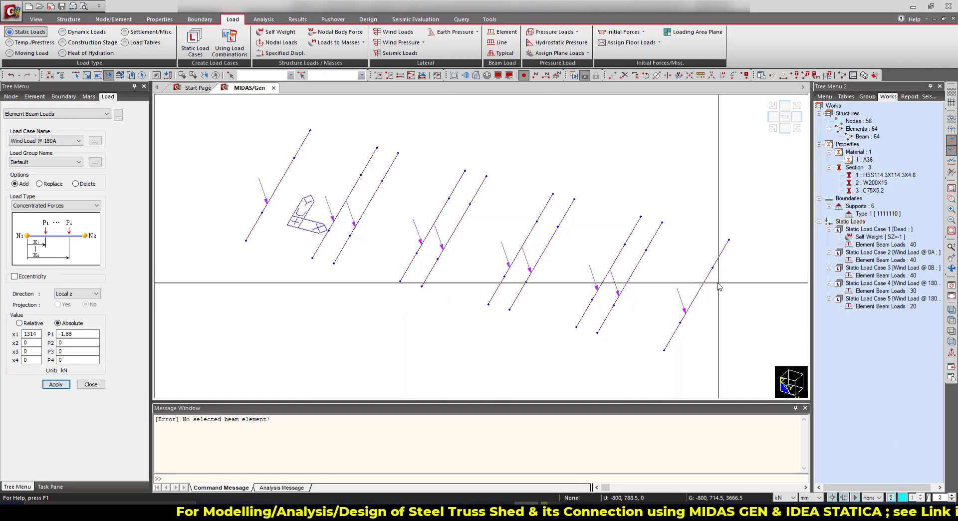
pyautogui.click(721, 300)
pyautogui.click(282, 213)
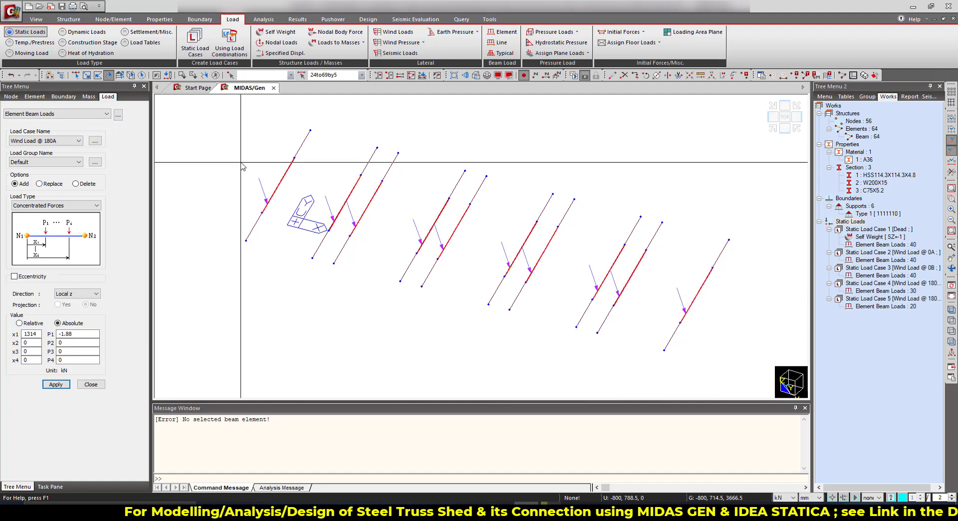
pyautogui.click(55, 384)
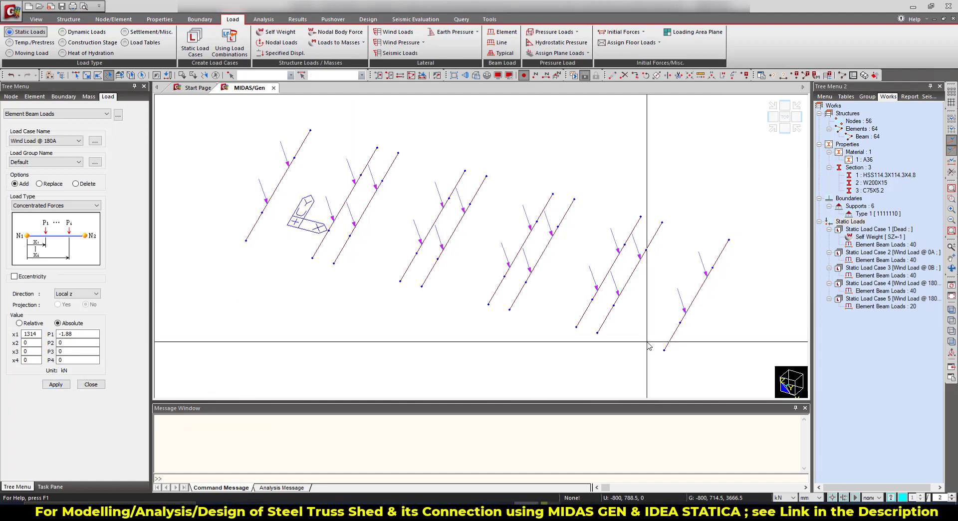
# Reselect the middle purlin segments and, for Wind Load @ 180B, apply Excel's windward double load as -2.31 kN at absolute x1=263
pyautogui.click(712, 310)
pyautogui.click(276, 168)
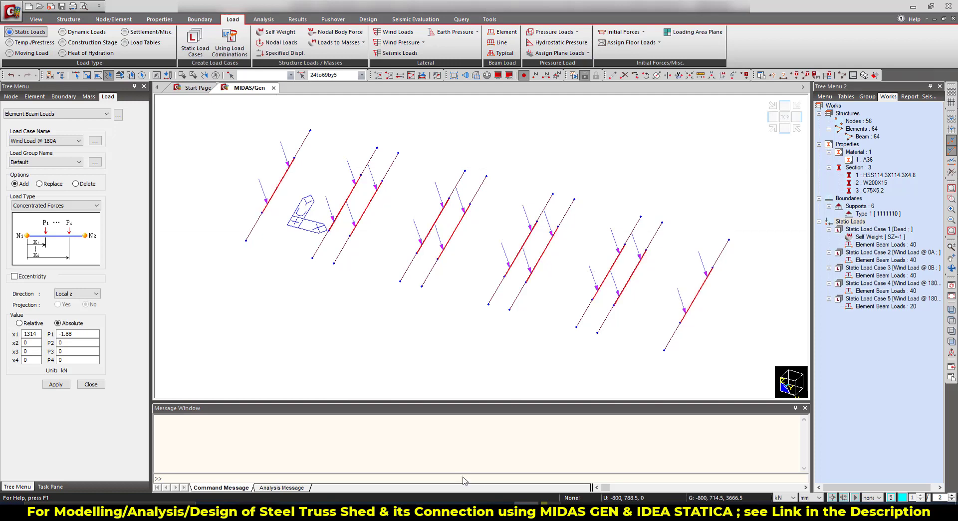
pyautogui.hotkey('alt', 'Tab')
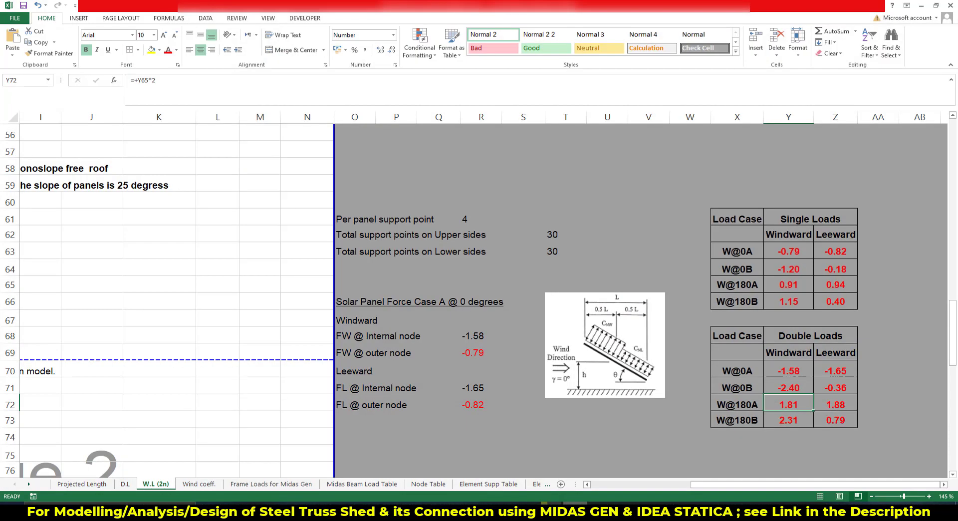
pyautogui.hotkey('alt', 'Tab')
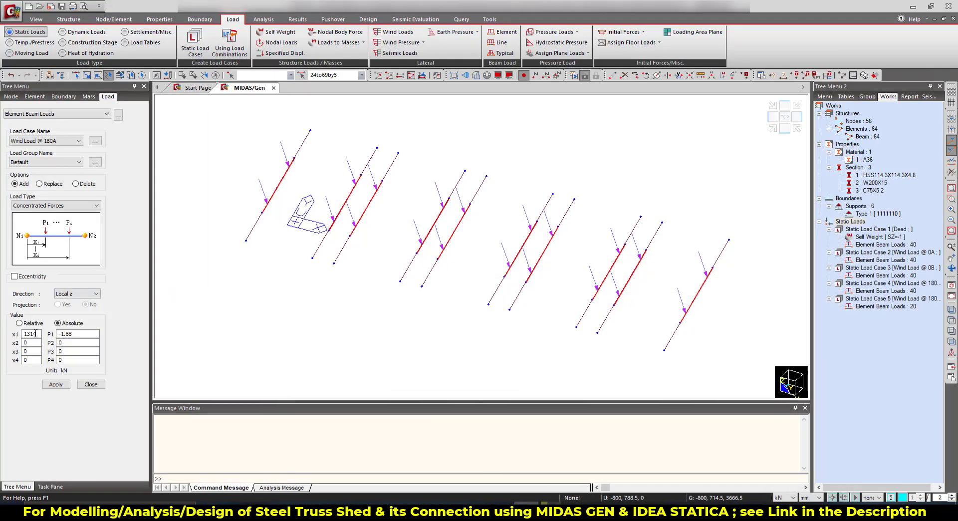
pyautogui.hotkey('alt', 'Tab')
pyautogui.hotkey('alt', 'Tab')
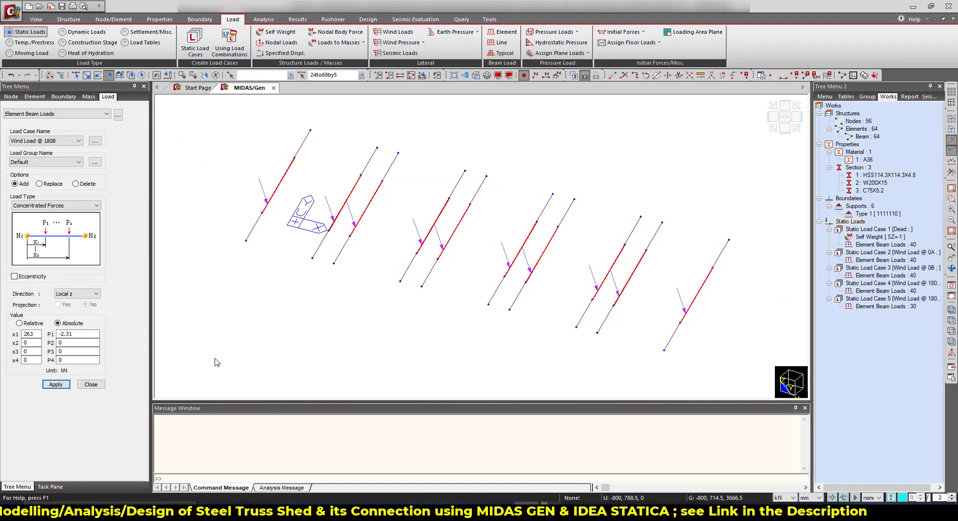
# Apply the W@180B leeward double load as -0.79 kN at absolute x1=1314 on the middle purlin segments and close the beam load settings
pyautogui.moveTo(83, 334); pyautogui.dragTo(1, 333)
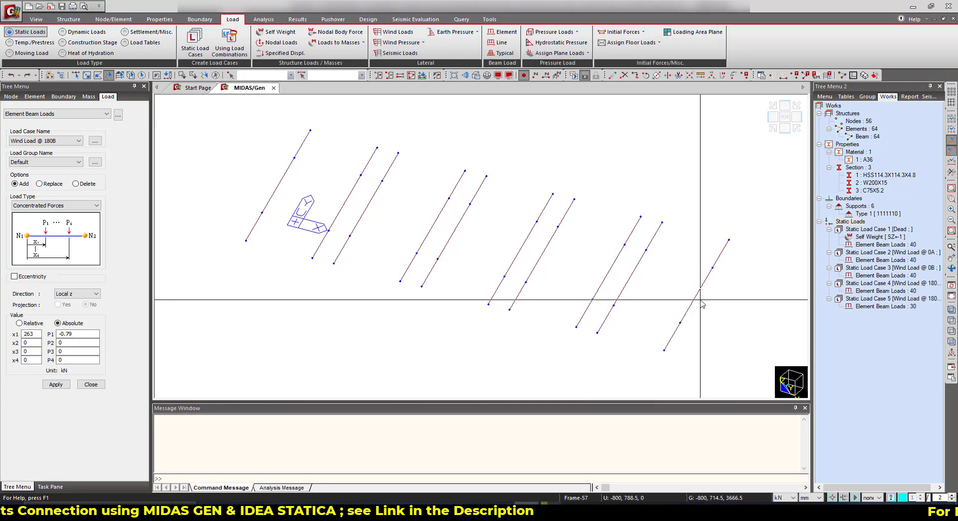
pyautogui.click(700, 300)
pyautogui.doubleClick(268, 185)
pyautogui.click(56, 384)
pyautogui.click(91, 384)
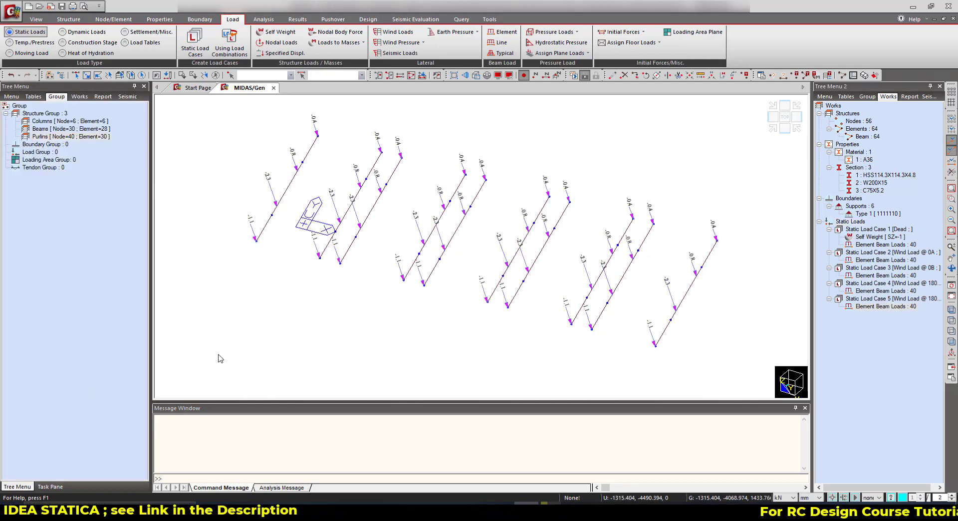
# Display the Dead load case's element beam loads on the purlins for review
pyautogui.scroll(1, 464, 273)
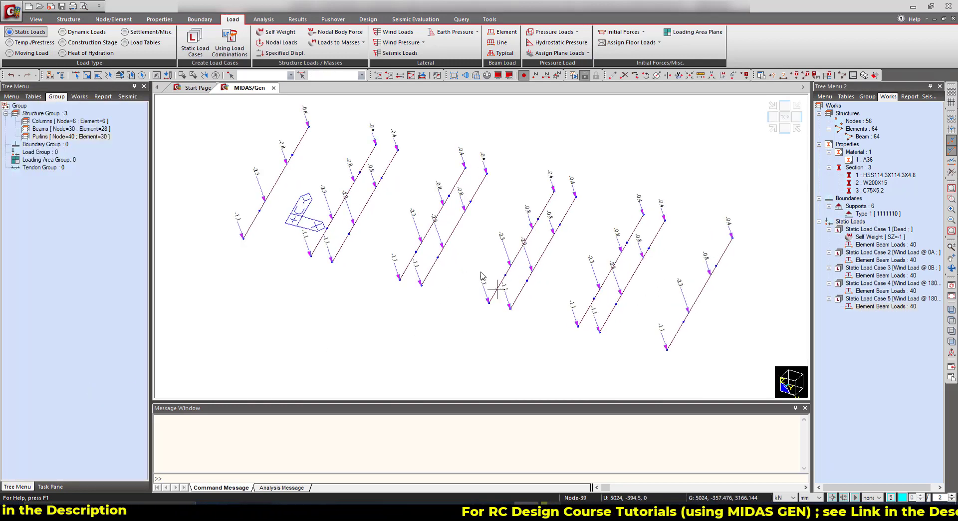
pyautogui.keyDown('ctrl'); pyautogui.moveTo(499, 290); pyautogui.dragTo(559, 296, button='middle'); pyautogui.keyUp('ctrl')
pyautogui.scroll(1, 703, 310)
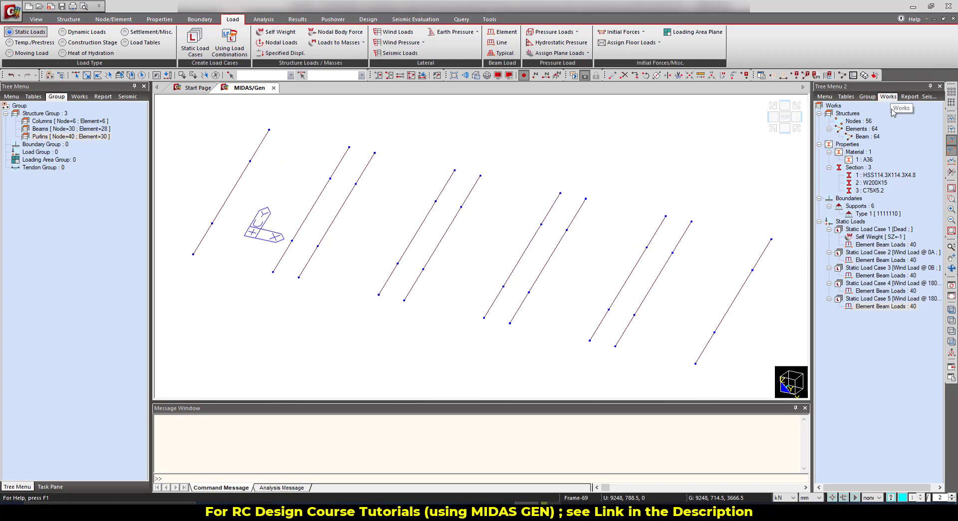
pyautogui.rightClick(901, 246)
pyautogui.click(886, 261)
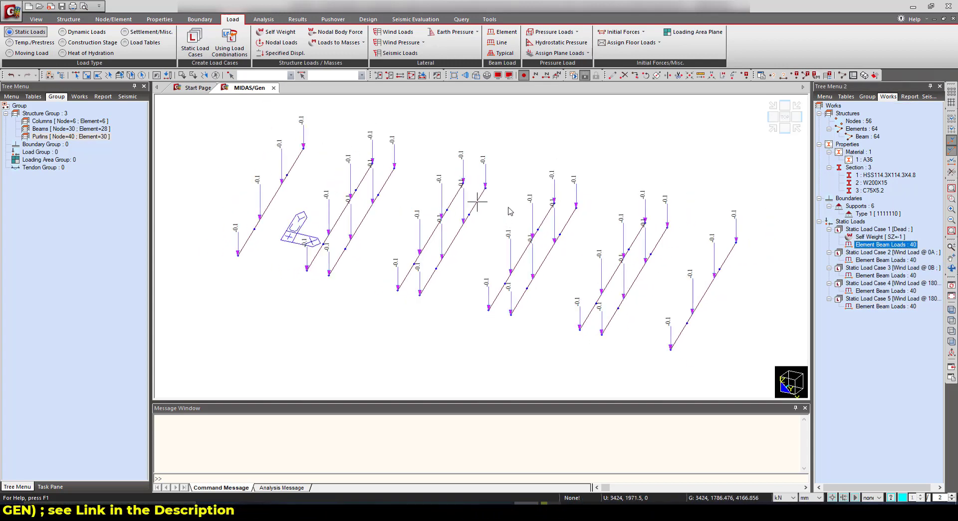
# Set the displayed load values of the Dead case to fixed format with 3 decimal places
pyautogui.scroll(4, 503, 202)
pyautogui.click(498, 76)
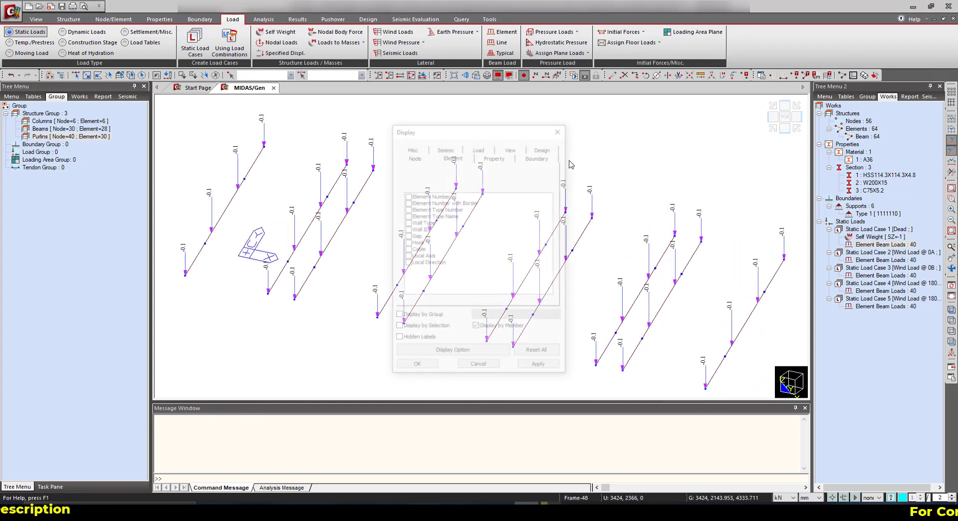
pyautogui.click(480, 148)
pyautogui.click(522, 178)
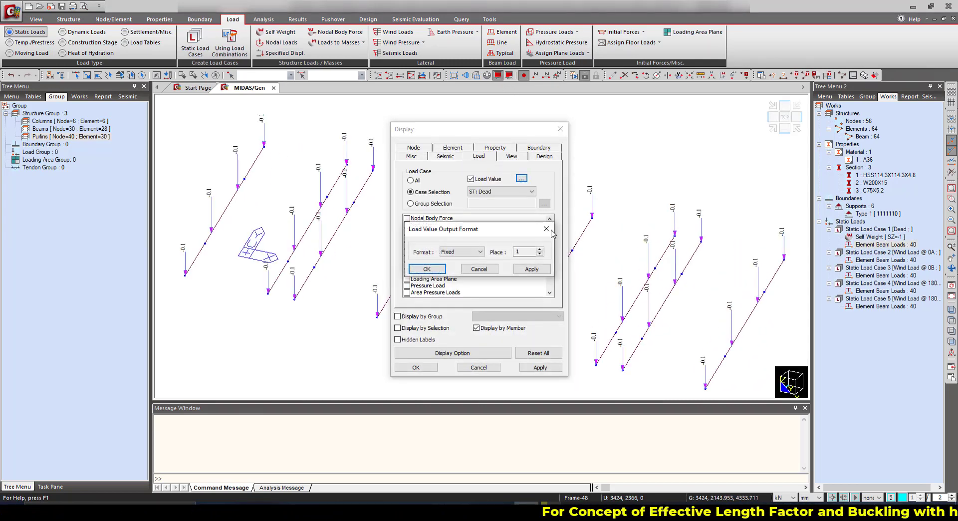
pyautogui.click(540, 249)
pyautogui.click(427, 269)
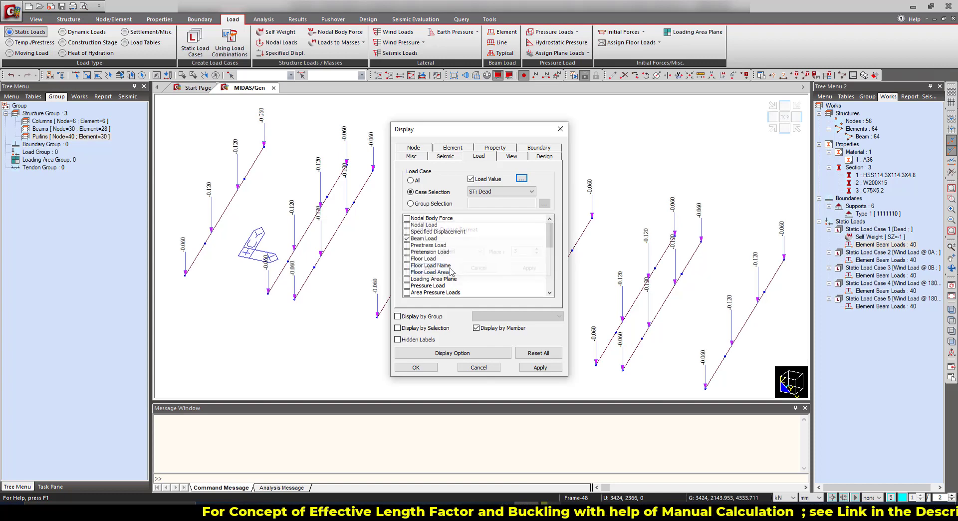
pyautogui.click(417, 368)
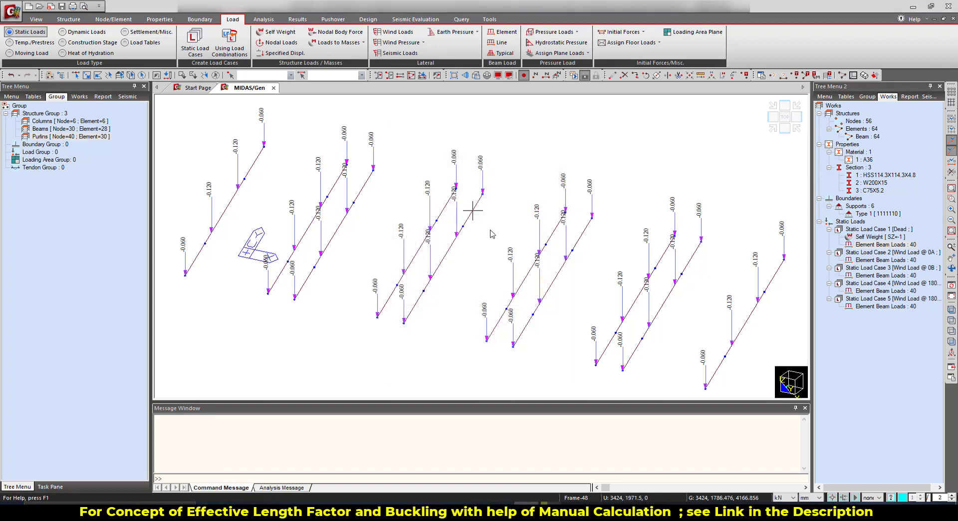
# Examine the Dead case's beam load values on the purlins and display the Wind Load @ 0A element beam loads
pyautogui.scroll(2, 540, 231)
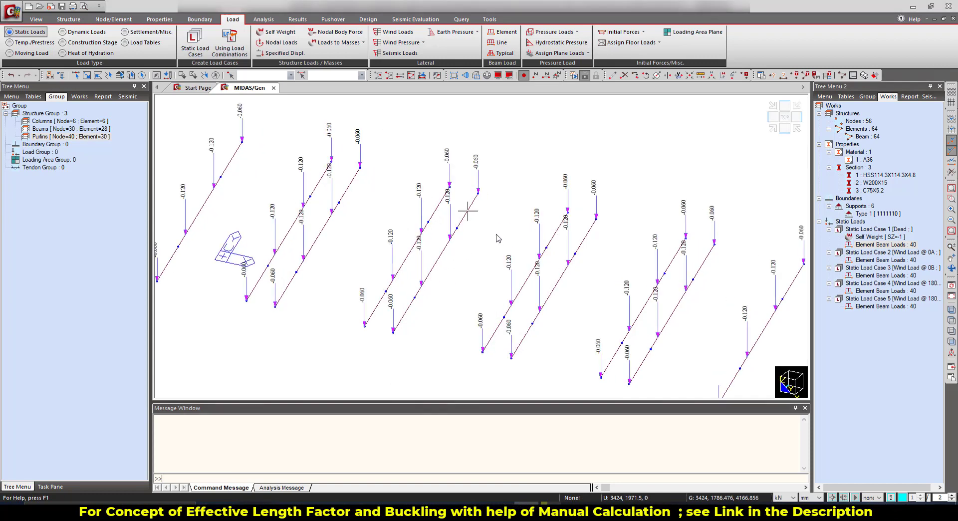
pyautogui.keyDown('ctrl'); pyautogui.moveTo(499, 238); pyautogui.dragTo(510, 196, button='middle'); pyautogui.keyUp('ctrl')
pyautogui.scroll(2, 508, 199)
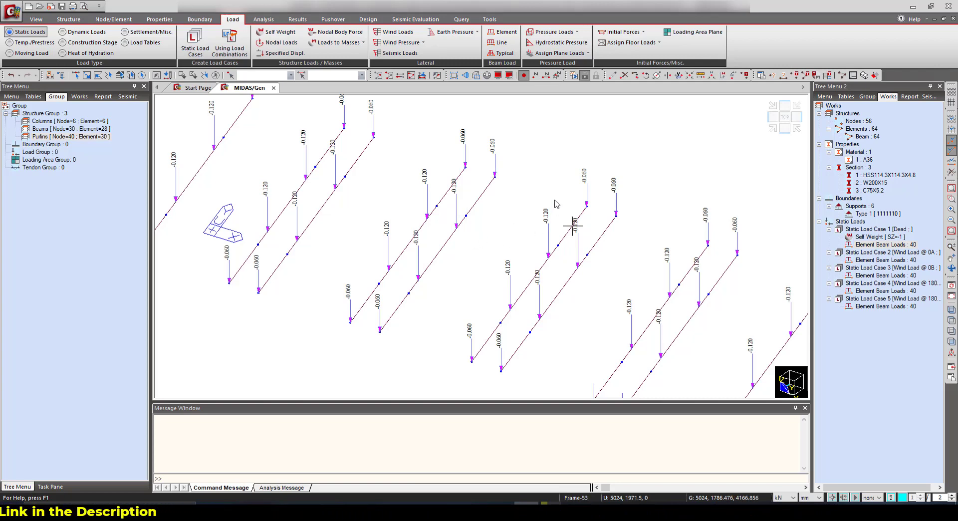
pyautogui.scroll(-1, 555, 205)
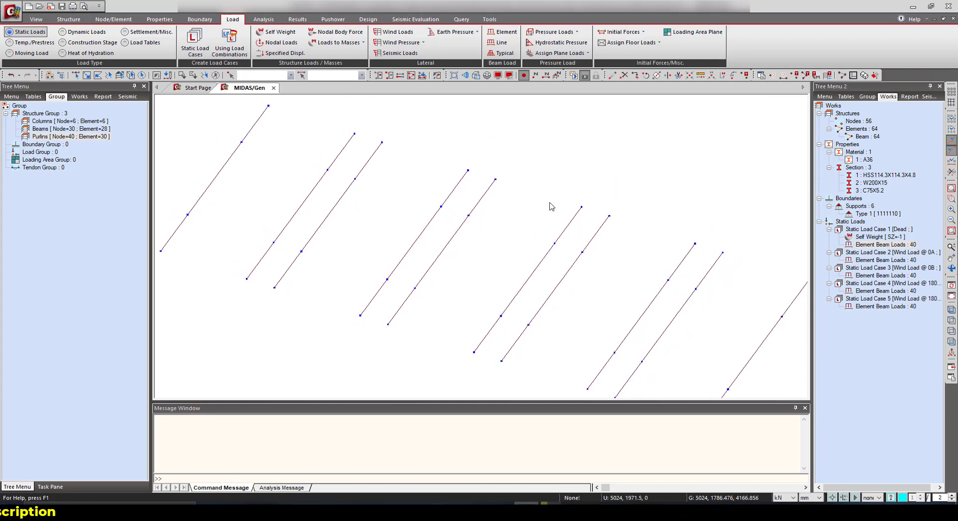
pyautogui.rightClick(887, 263)
pyautogui.click(912, 280)
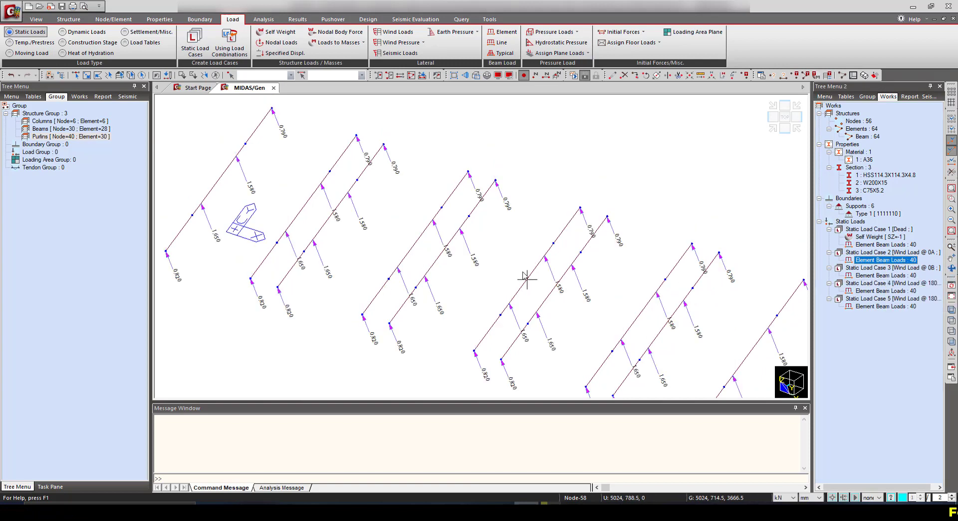
# Show the whole frame with solid rendered member sections and view it in 3D from an oblique angle
pyautogui.keyDown('ctrl'); pyautogui.moveTo(513, 338); pyautogui.dragTo(540, 101, button='middle'); pyautogui.keyUp('ctrl')
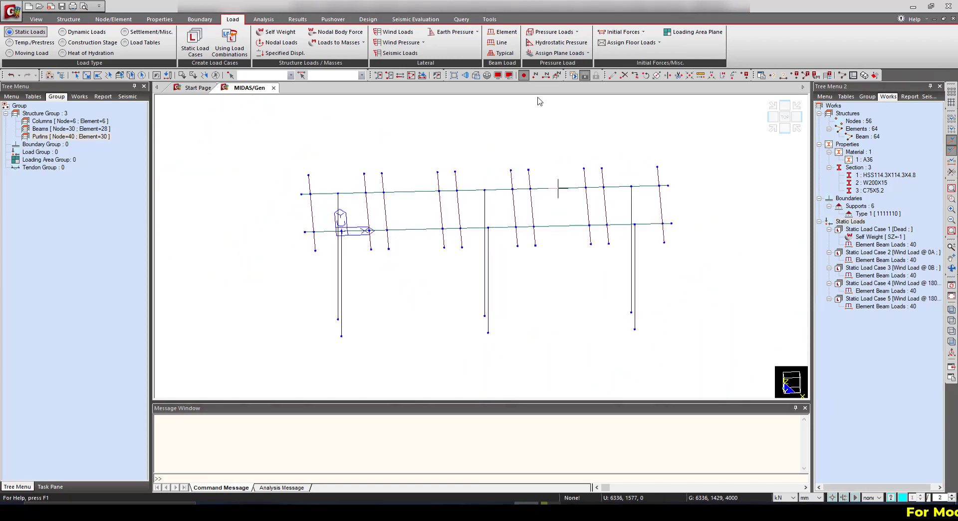
pyautogui.click(476, 76)
pyautogui.keyDown('ctrl'); pyautogui.moveTo(565, 242); pyautogui.dragTo(544, 302, button='middle'); pyautogui.keyUp('ctrl')
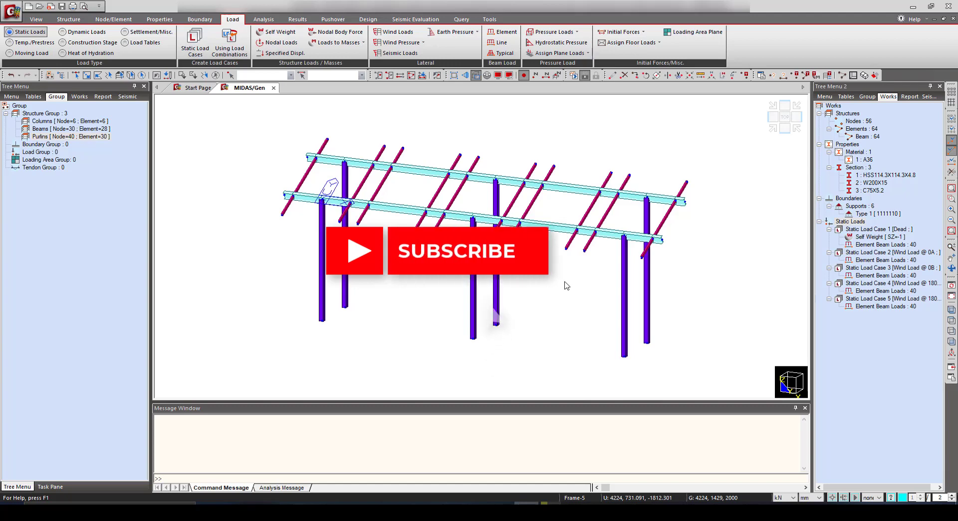
pyautogui.scroll(1, 567, 285)
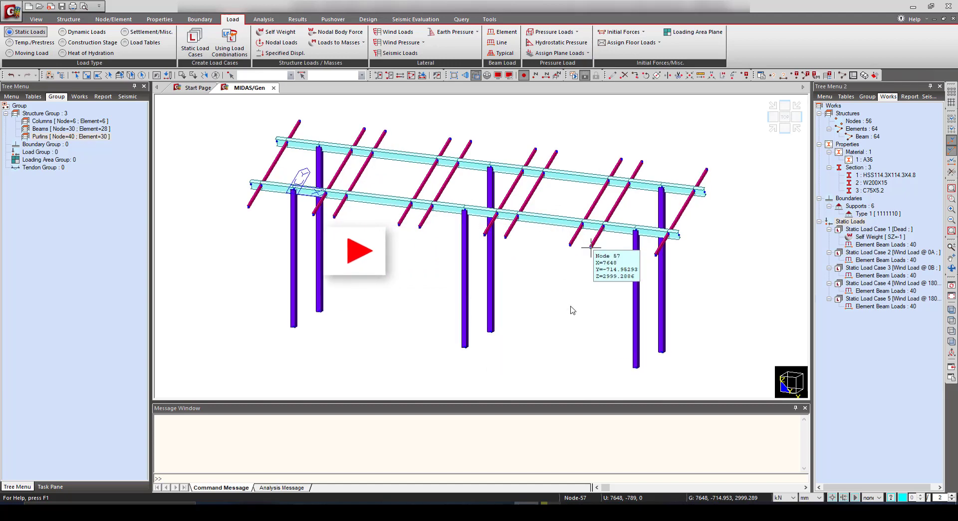